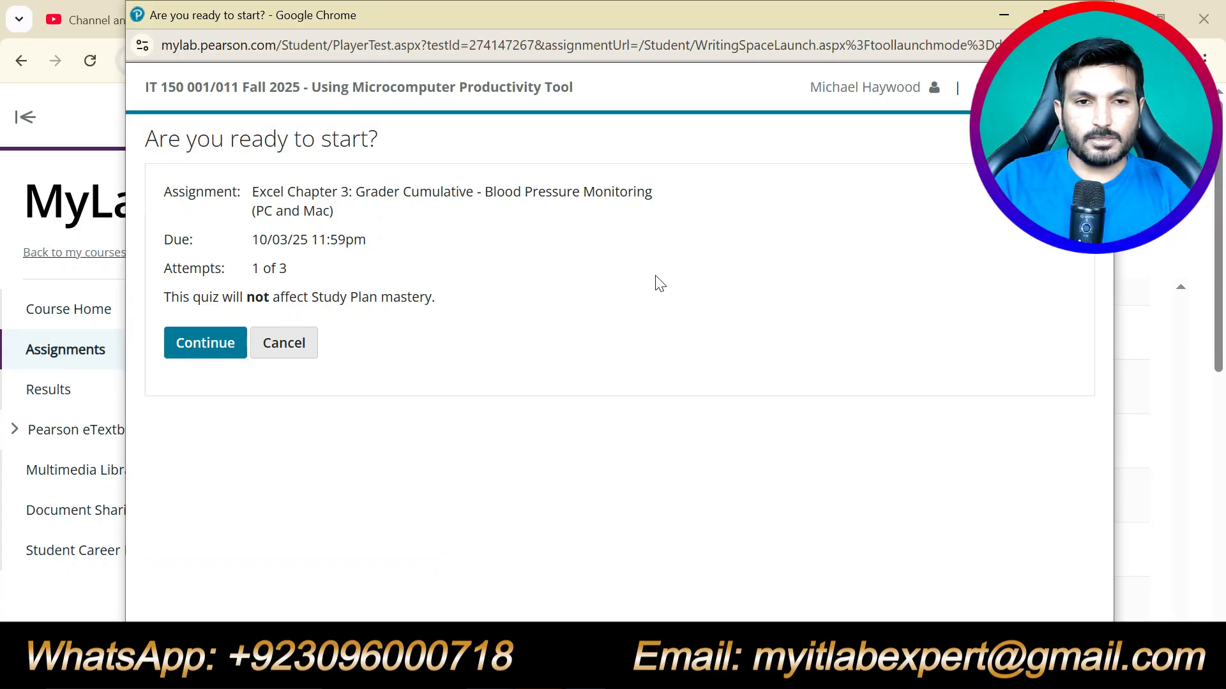
# Start the assignment, download the instructions document and patient workbook, and open the instructions in Word.
pyautogui.click(191, 344)
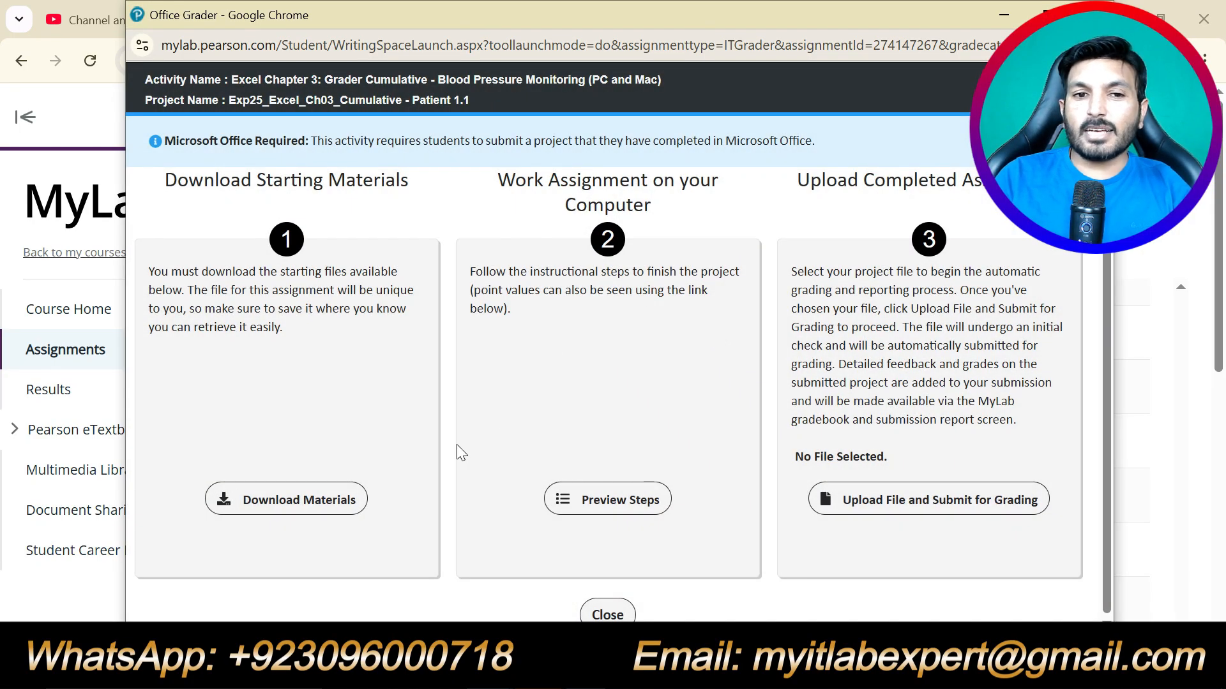
pyautogui.click(324, 497)
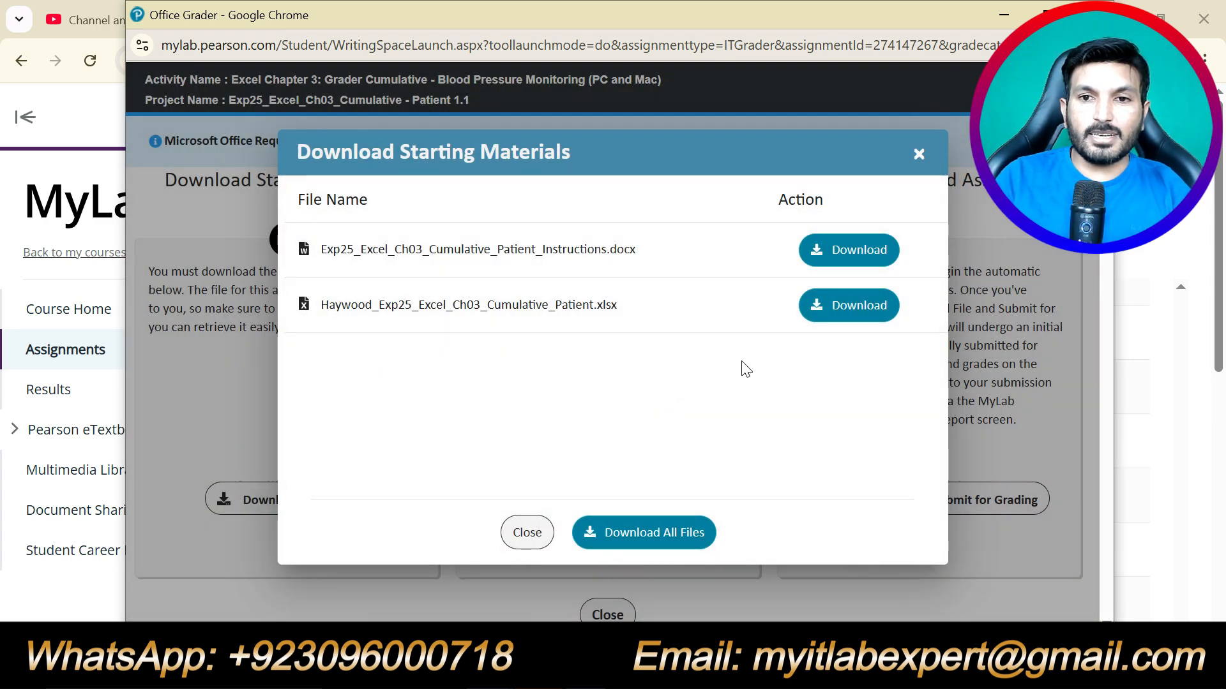
pyautogui.click(851, 256)
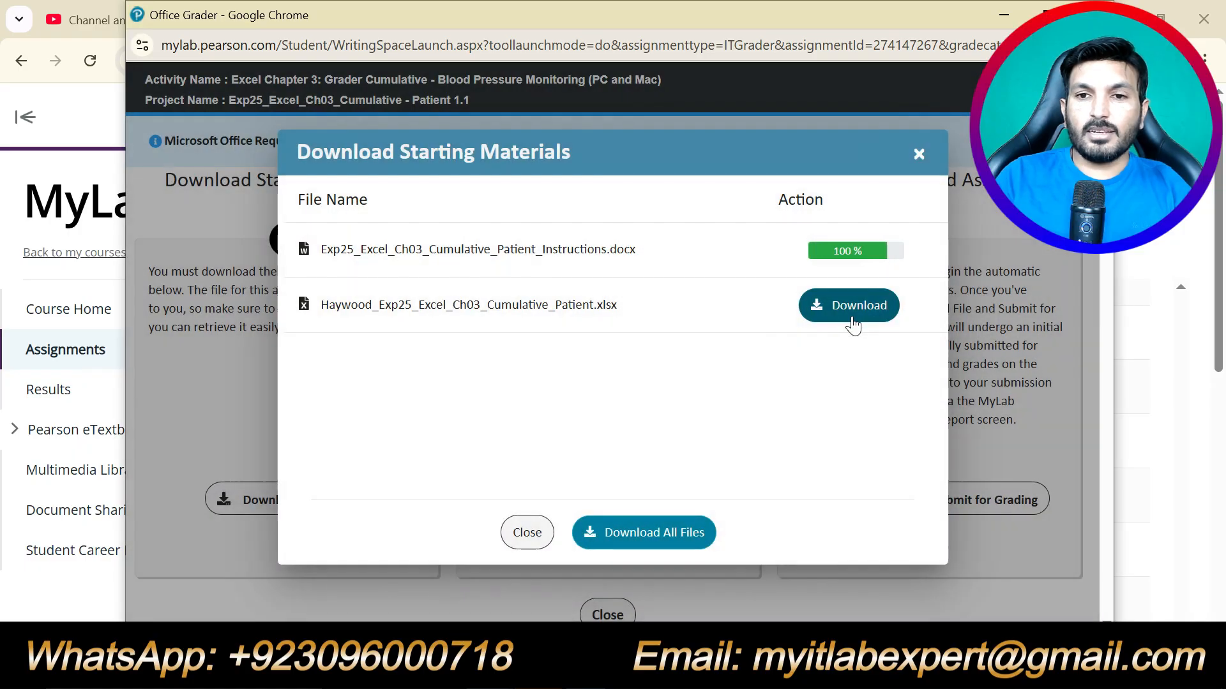
pyautogui.click(853, 319)
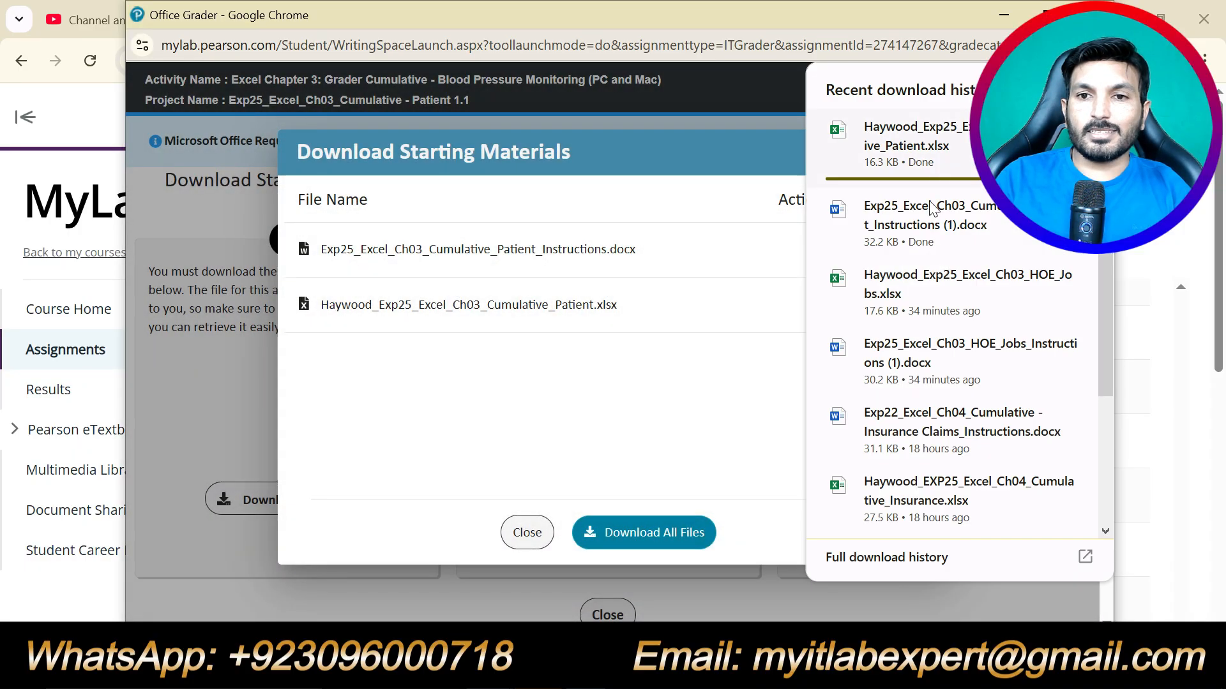
pyautogui.click(939, 212)
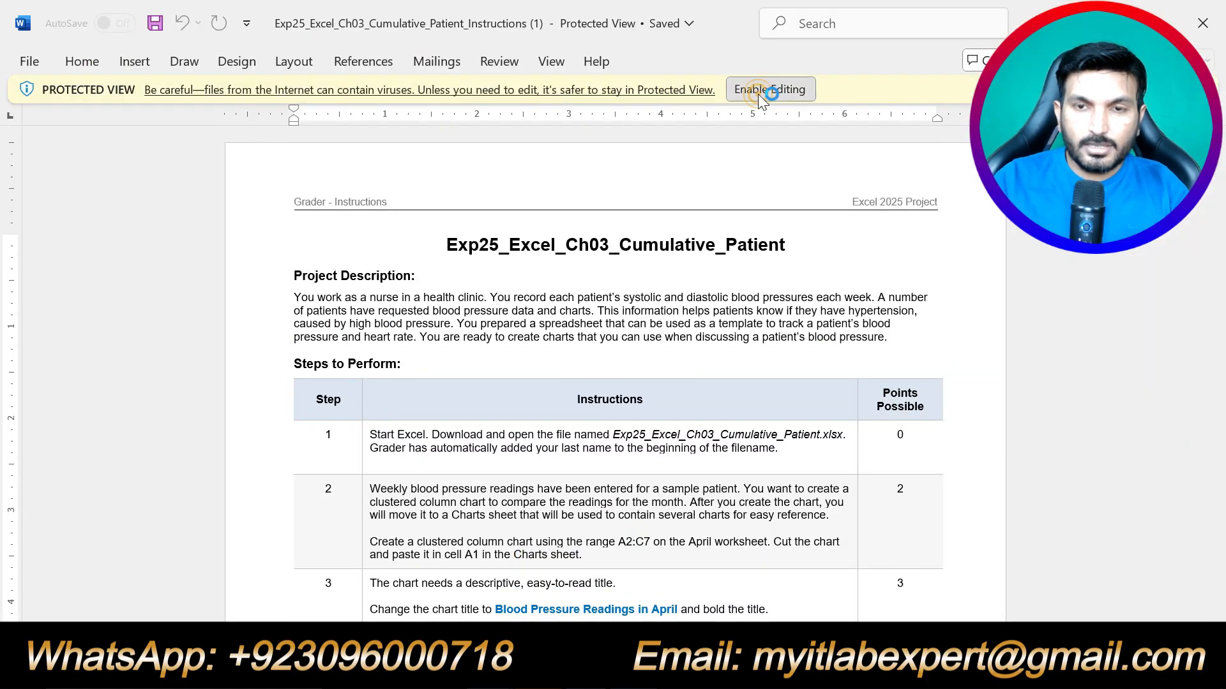
# Enable editing, then highlight the document title and the 'Project Description:' heading in yellow.
pyautogui.click(764, 93)
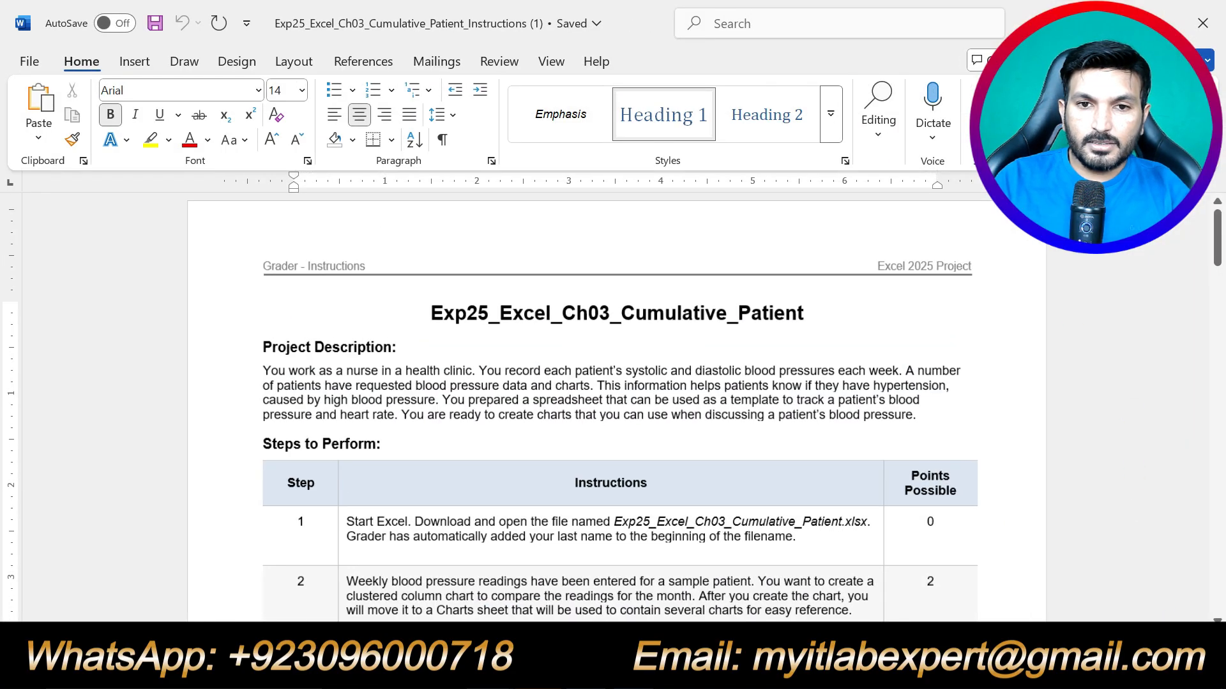
pyautogui.moveTo(811, 313); pyautogui.dragTo(421, 313)
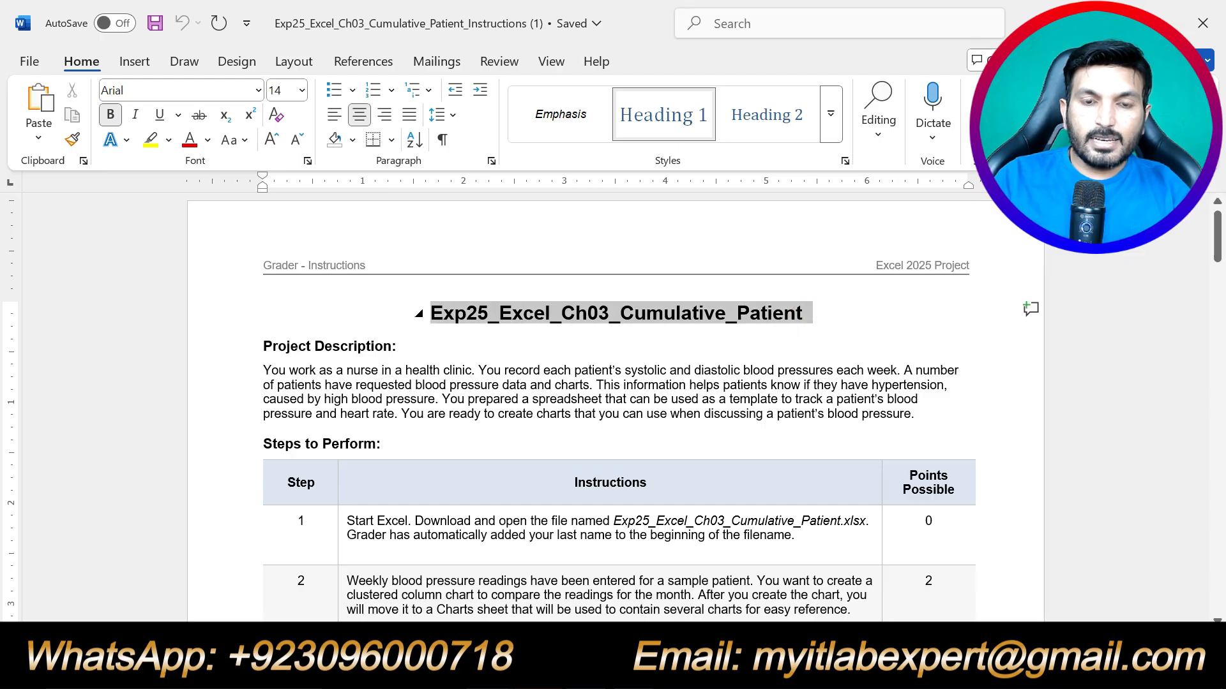
pyautogui.click(150, 140)
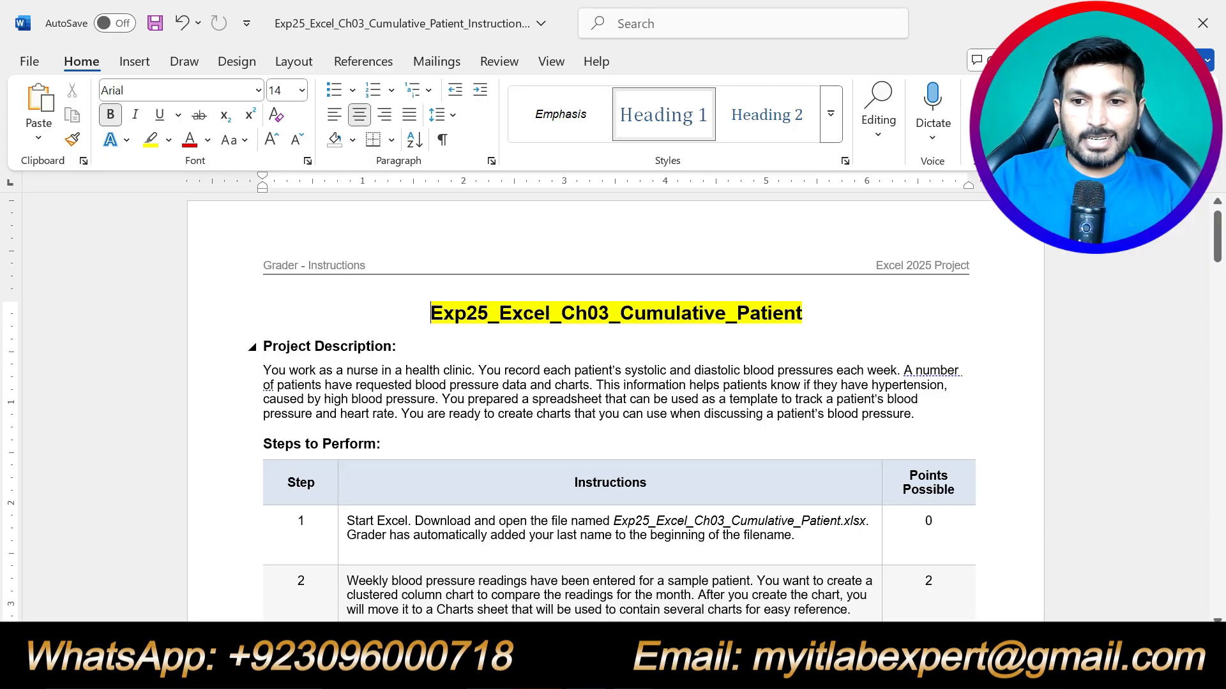
pyautogui.moveTo(414, 347); pyautogui.dragTo(263, 346)
pyautogui.click(359, 314)
pyautogui.click(440, 370)
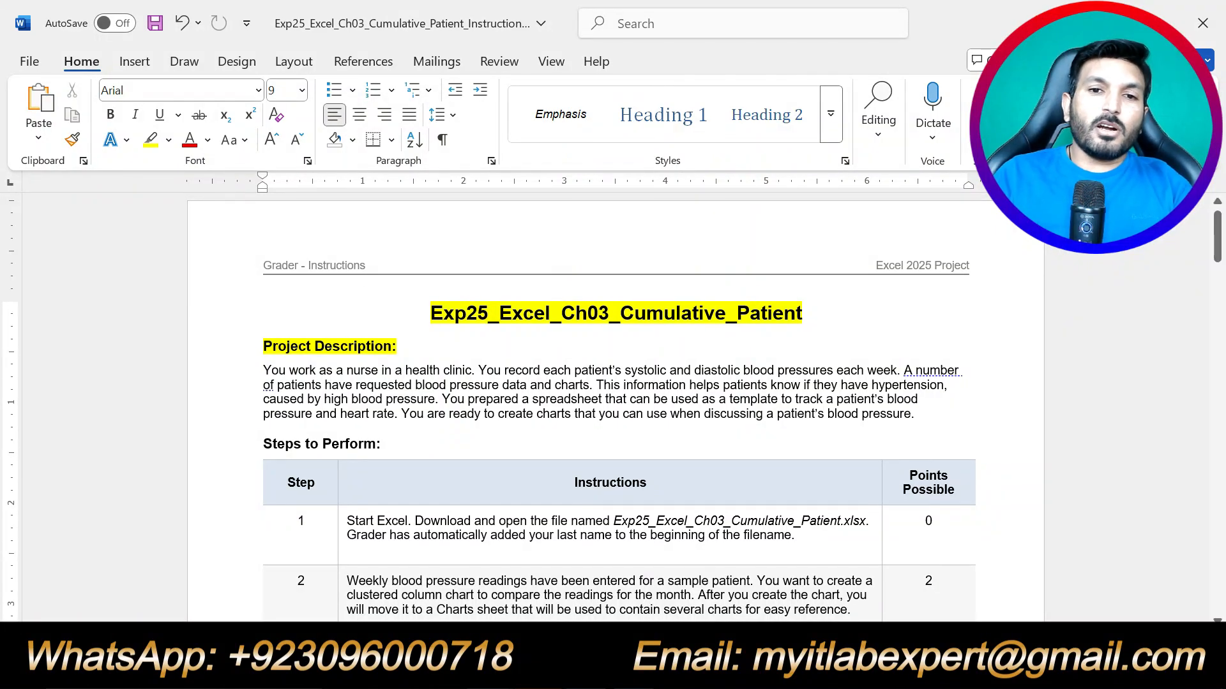
# Highlight the 'Steps to Perform:' heading in yellow and review the full steps table.
pyautogui.moveTo(391, 443); pyautogui.dragTo(263, 444)
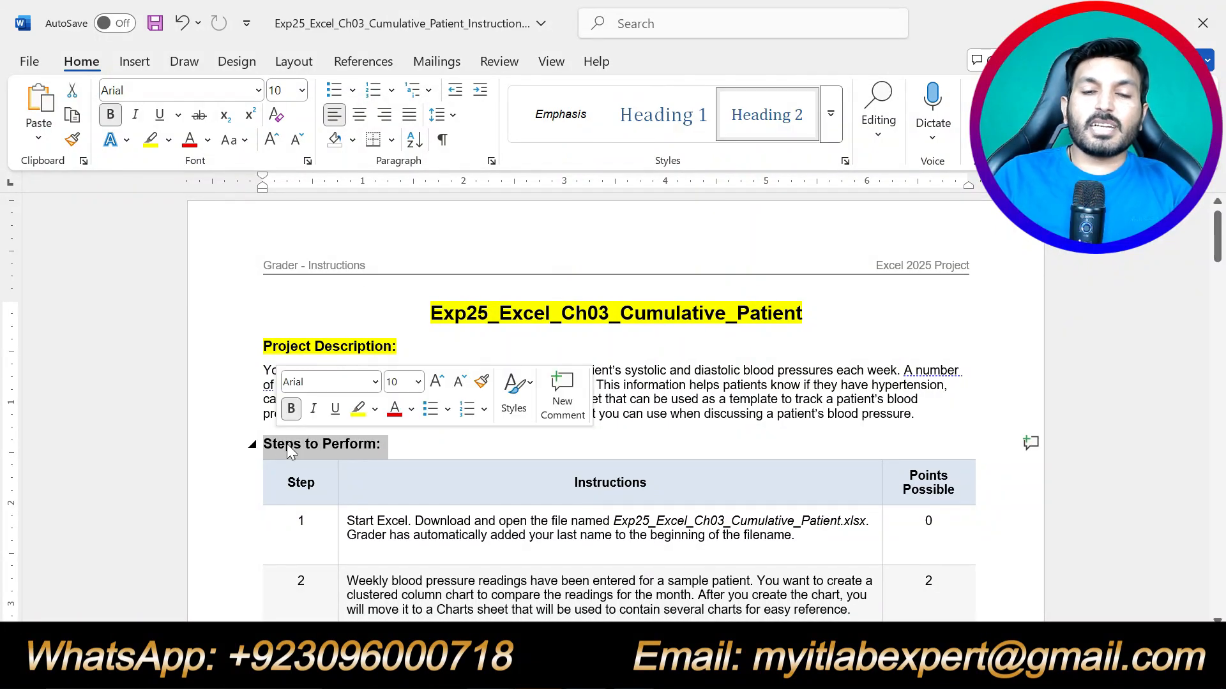
pyautogui.click(358, 409)
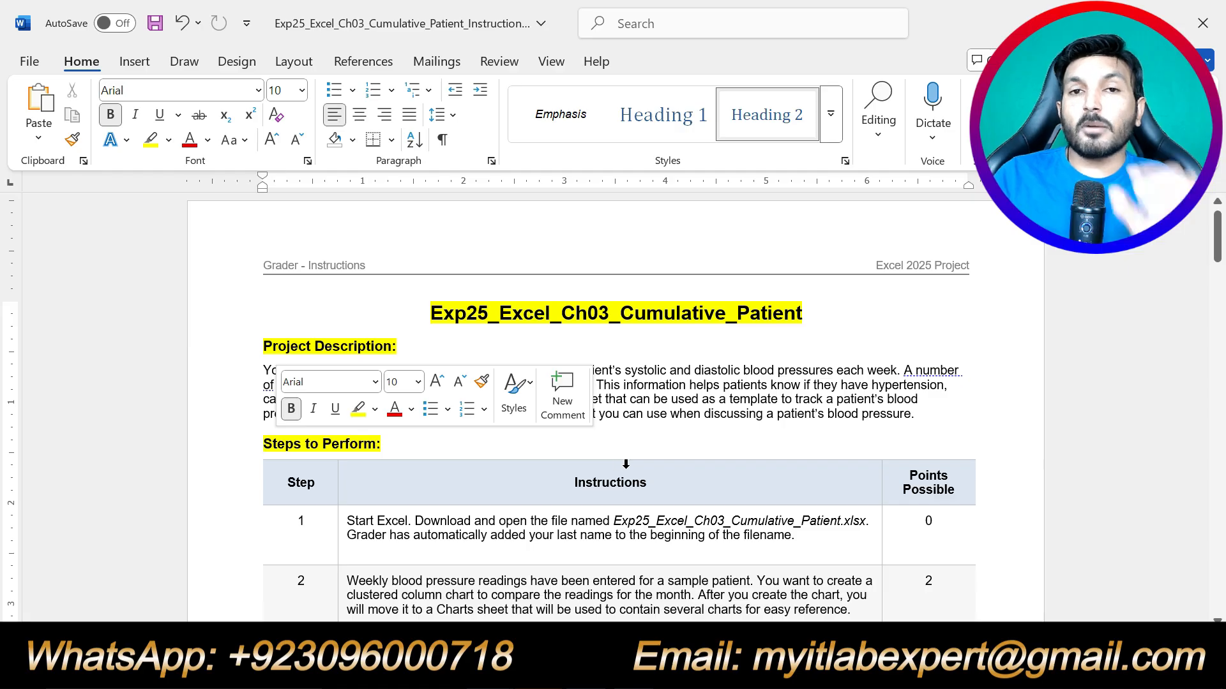
pyautogui.scroll(-8, 712, 456)
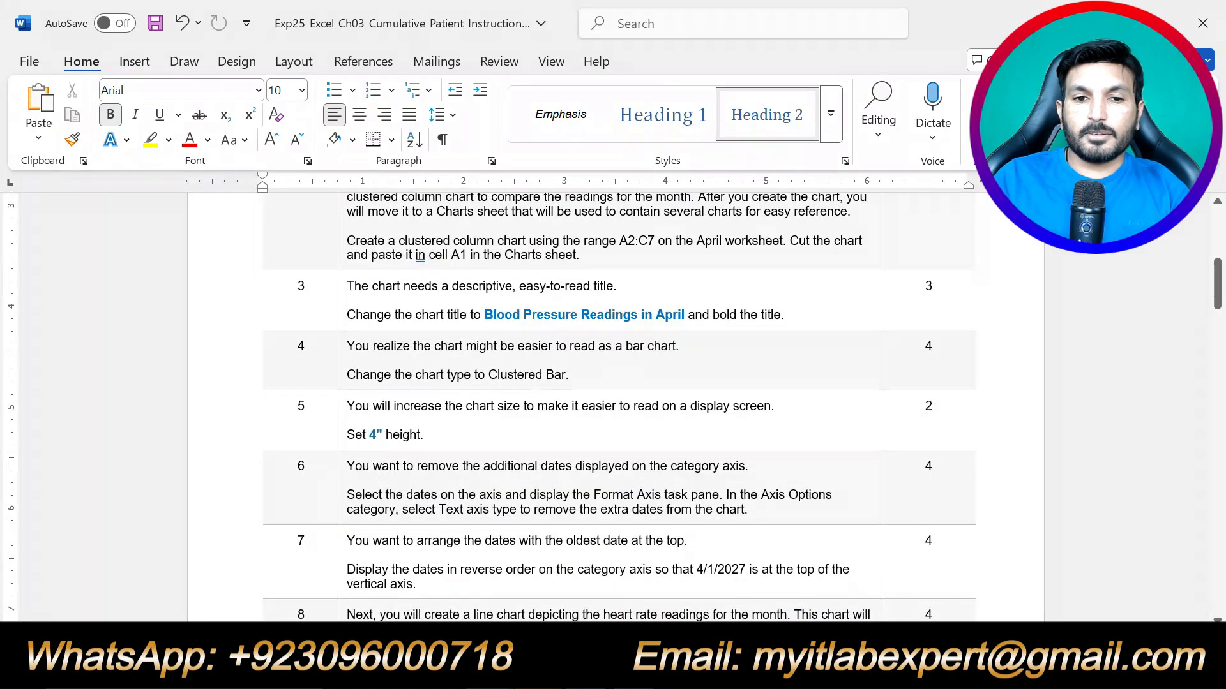
pyautogui.scroll(-20, 713, 455)
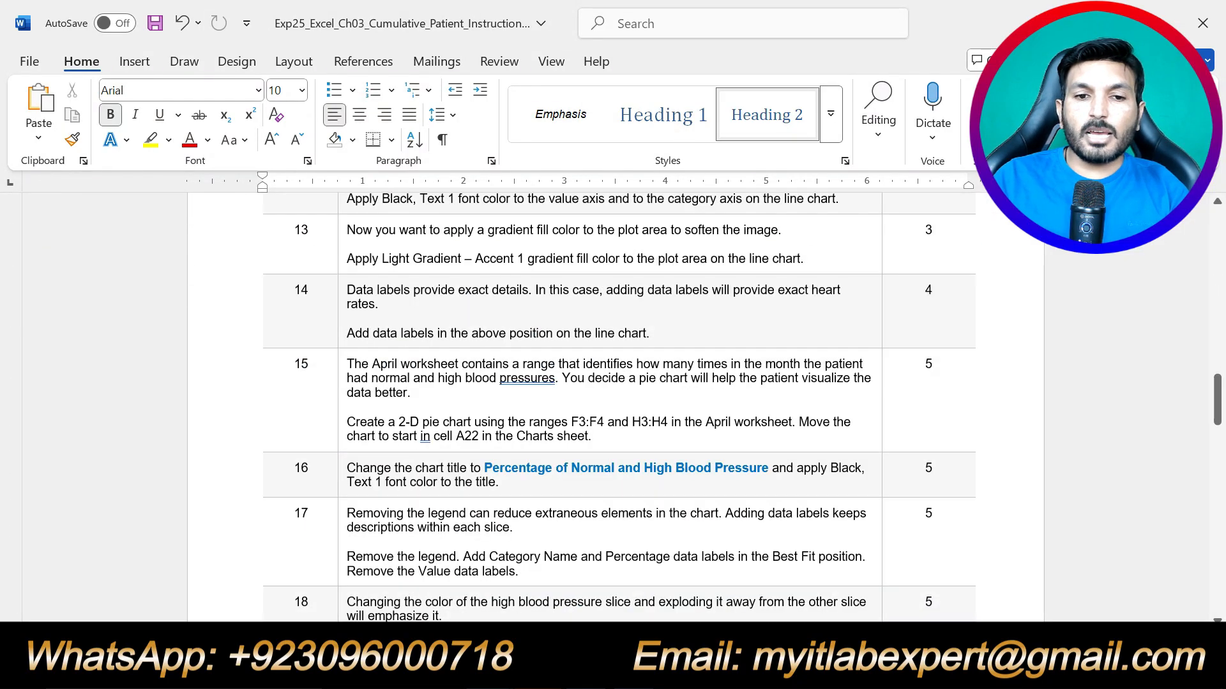
pyautogui.scroll(-15, 687, 468)
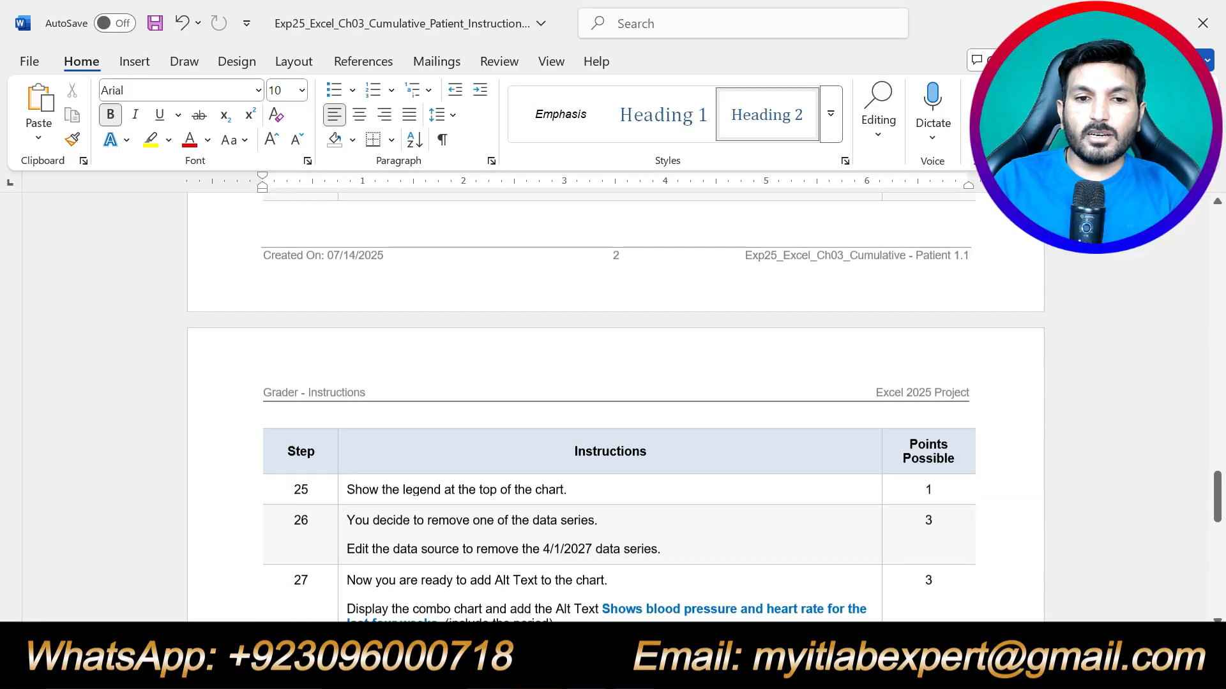
pyautogui.scroll(-4, 687, 467)
pyautogui.scroll(12, 687, 467)
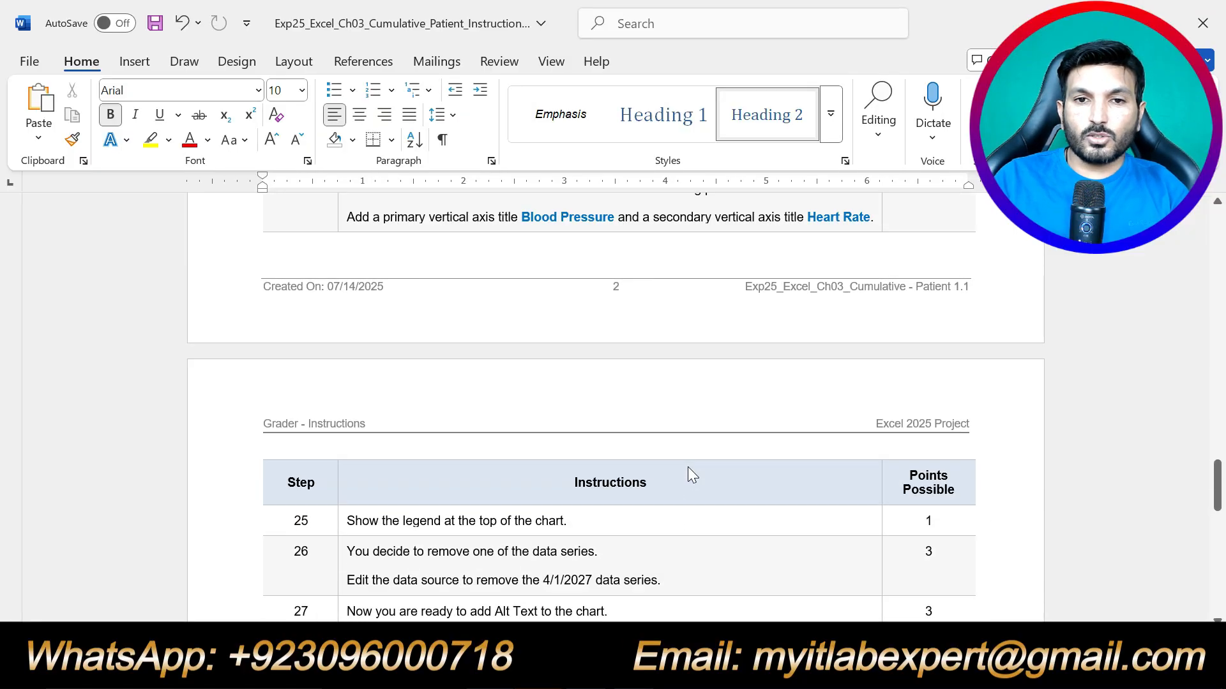
pyautogui.scroll(20, 688, 467)
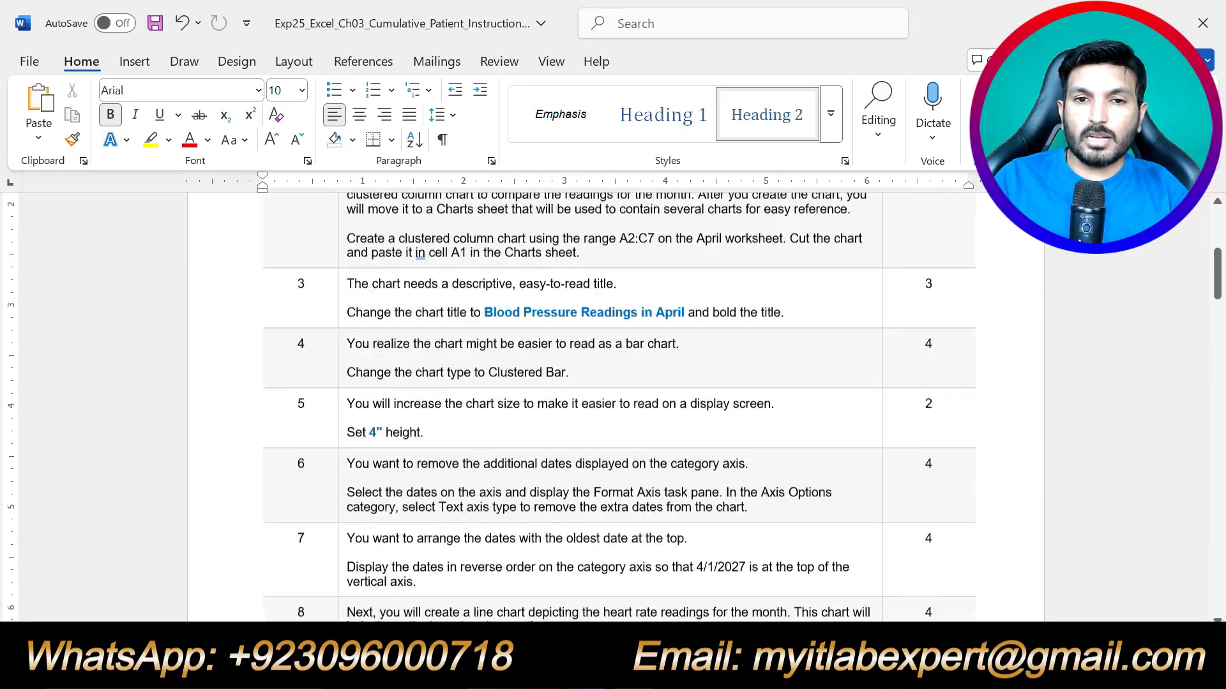
pyautogui.scroll(3, 687, 469)
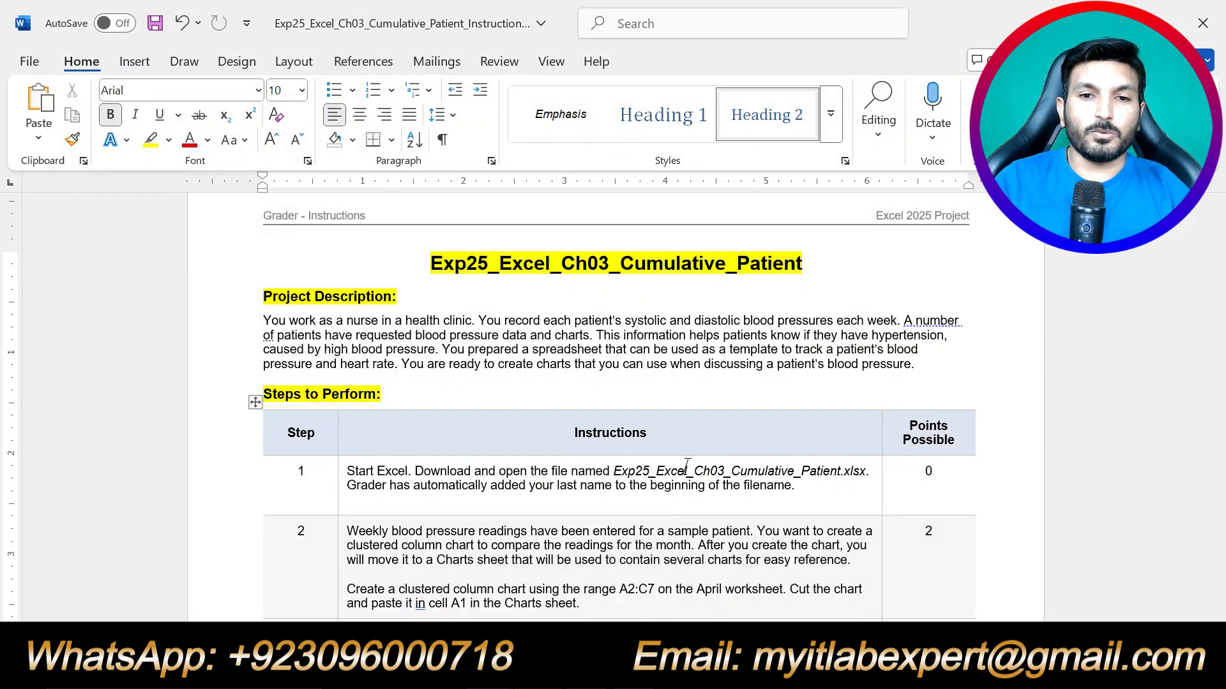
# Highlight step 1's instructions in yellow and bring the Office Grader browser window back.
pyautogui.moveTo(795, 487); pyautogui.dragTo(346, 472)
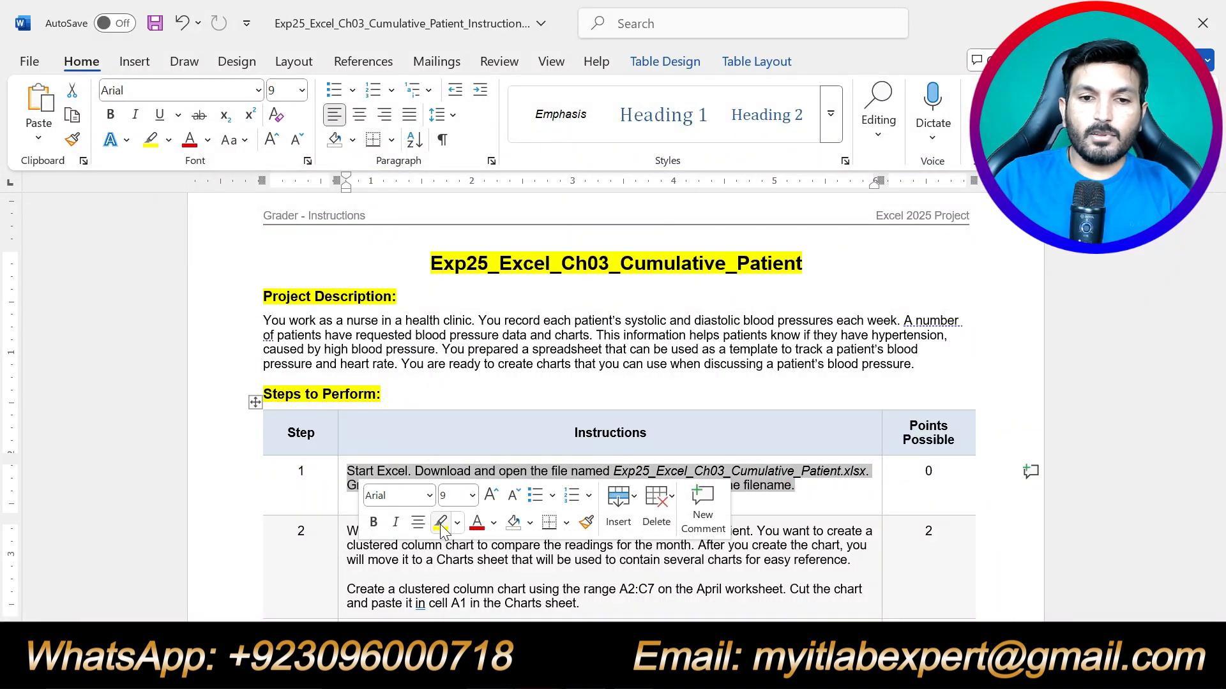
pyautogui.click(444, 530)
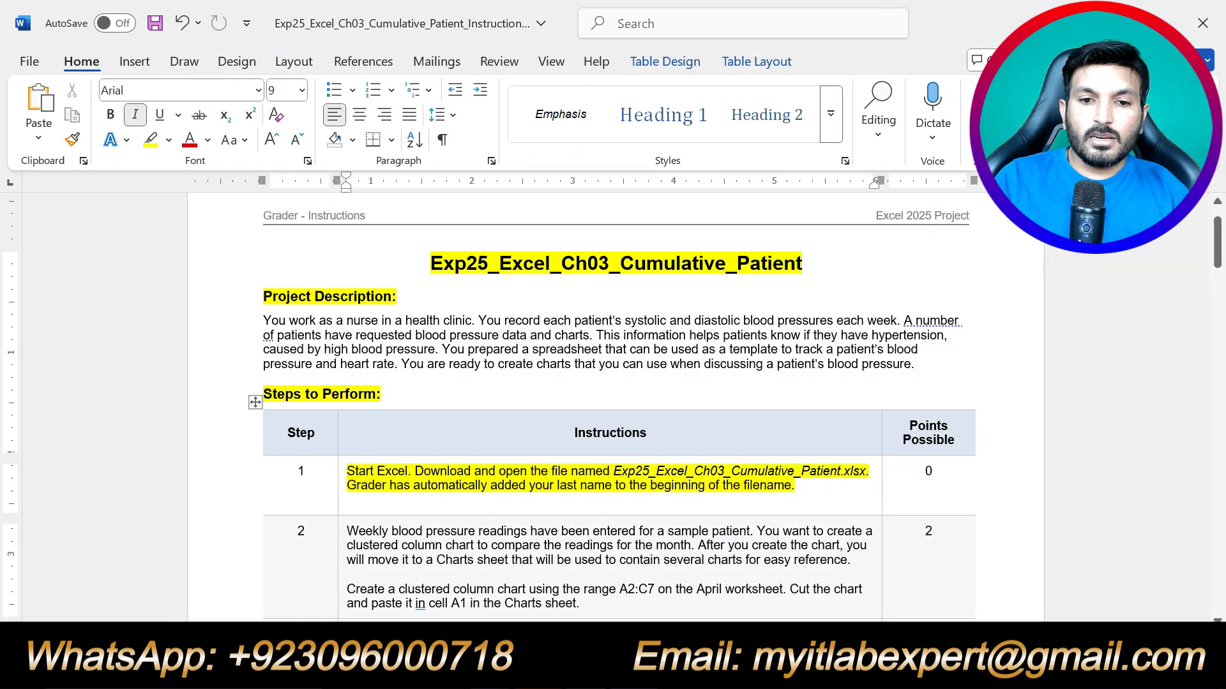
pyautogui.click(491, 669)
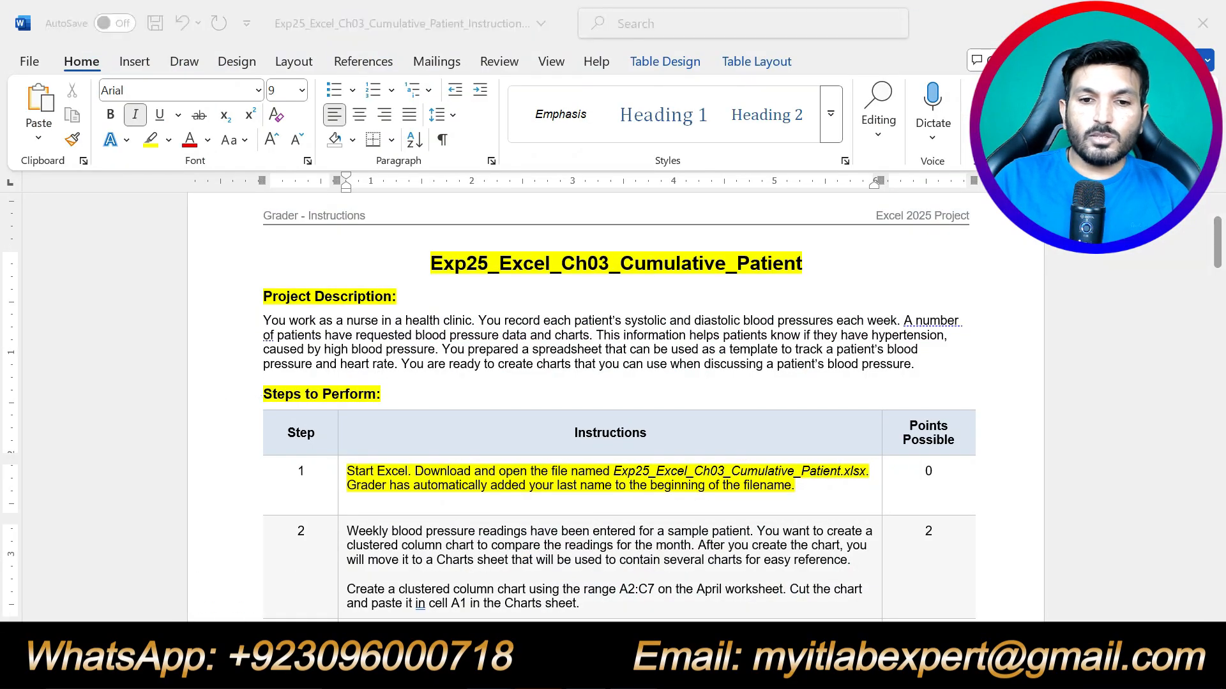
pyautogui.click(593, 591)
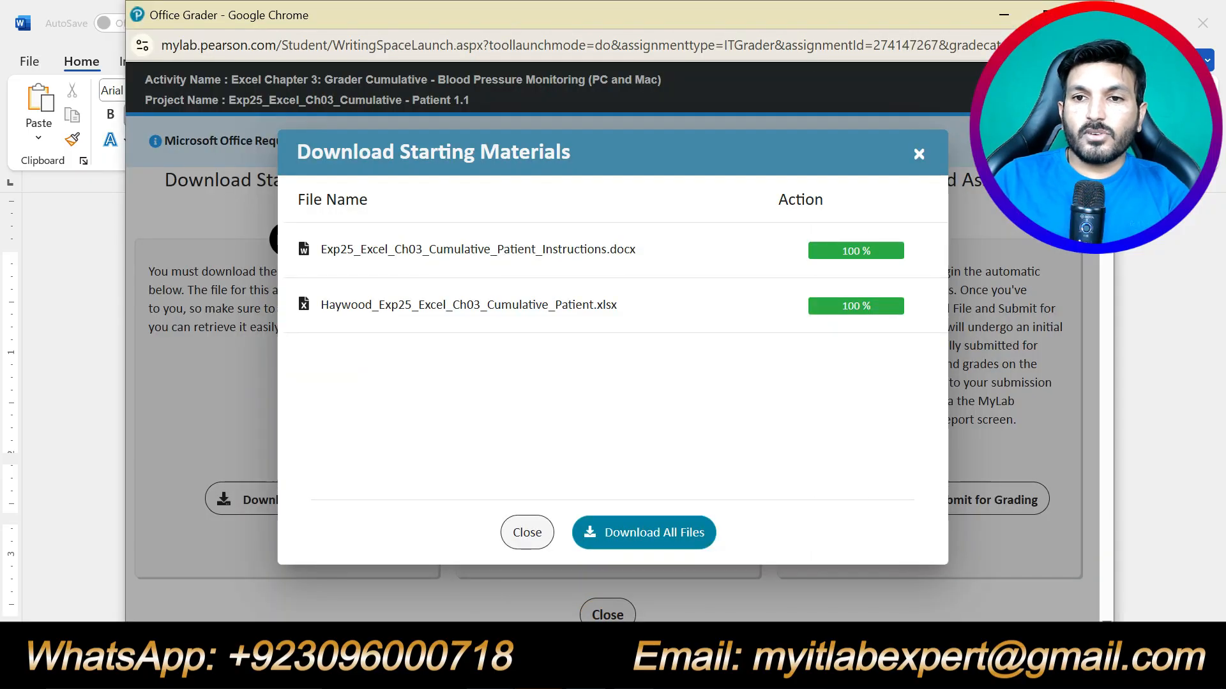
# Open the downloaded patient workbook in Excel, enable editing, and return to the Word instructions.
pyautogui.click(1094, 46)
pyautogui.click(929, 145)
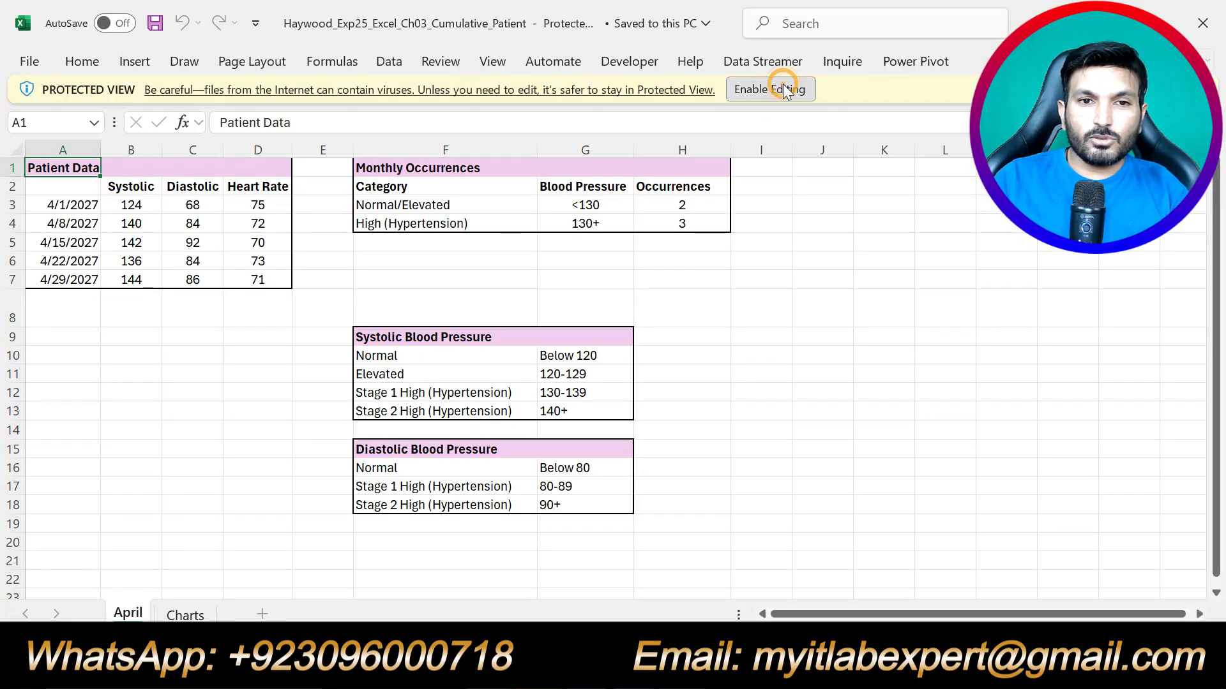
pyautogui.click(782, 84)
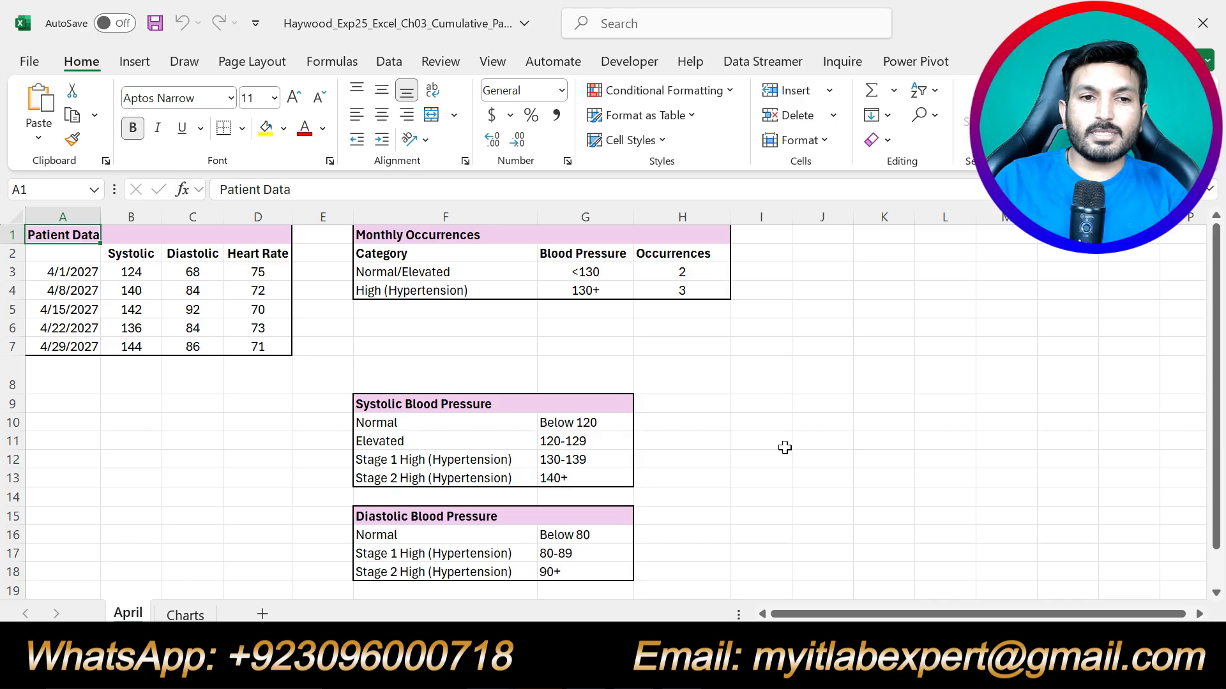
pyautogui.click(634, 667)
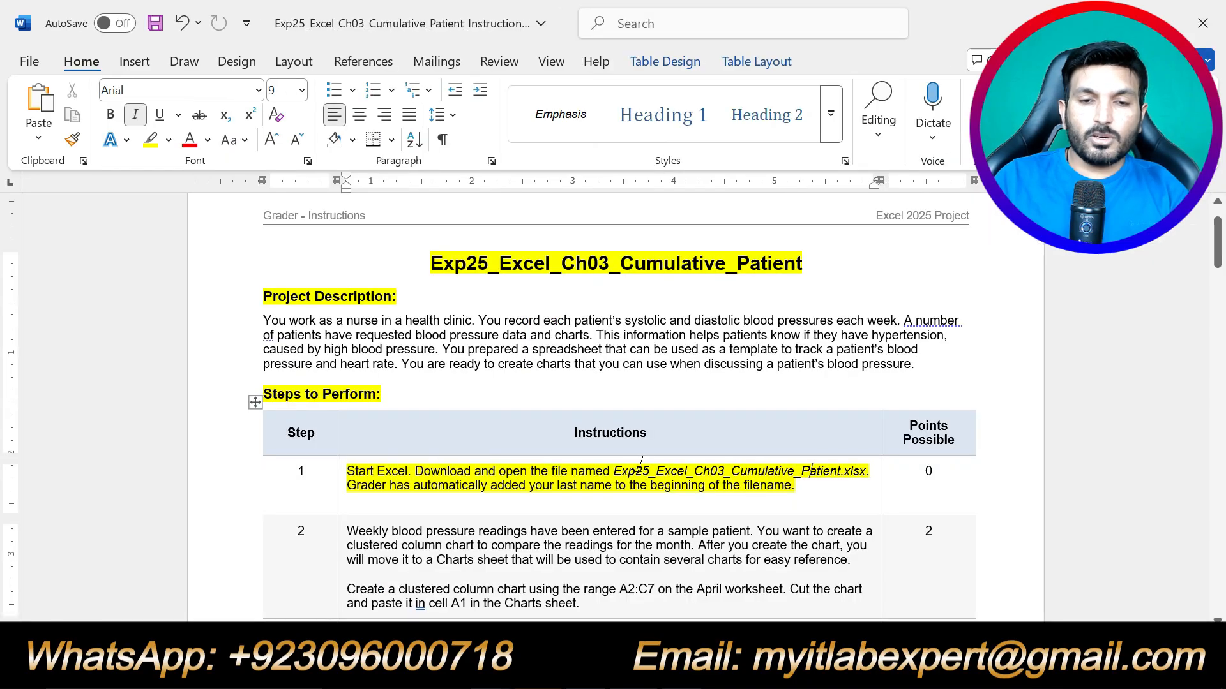
pyautogui.scroll(-3, 638, 459)
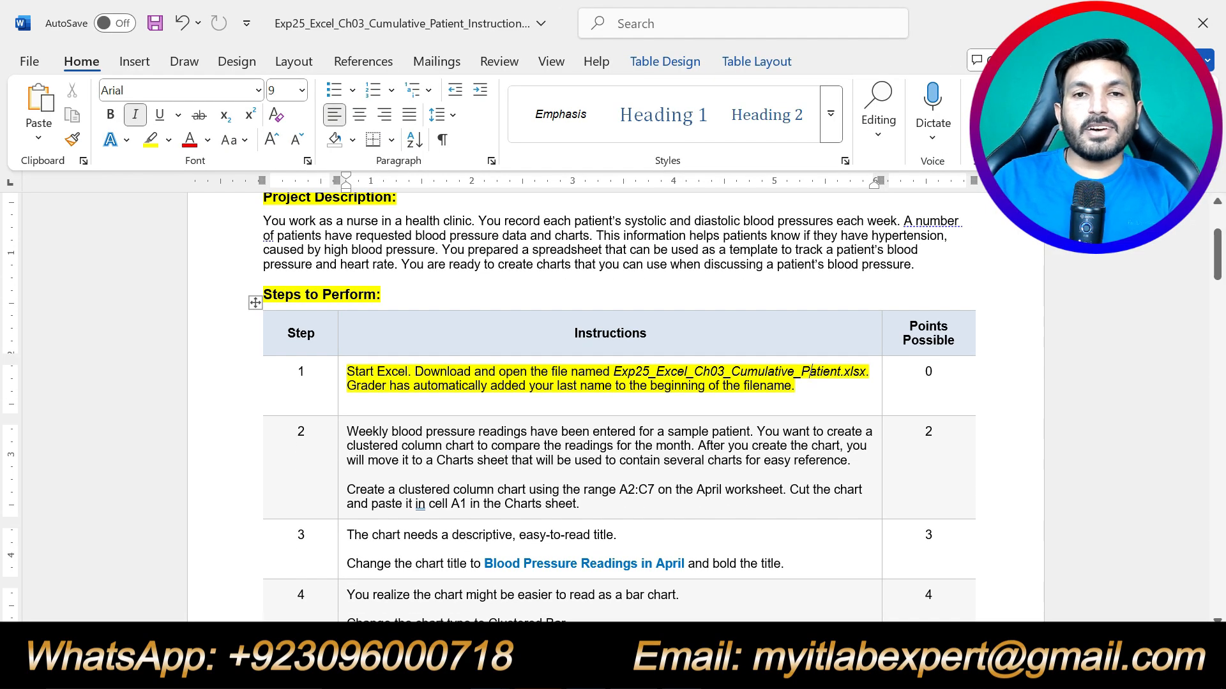
# Move the yellow highlight from step 1 to step 2, note the A2:C7 range, and switch to Excel.
pyautogui.hotkey('ctrl', 'z')
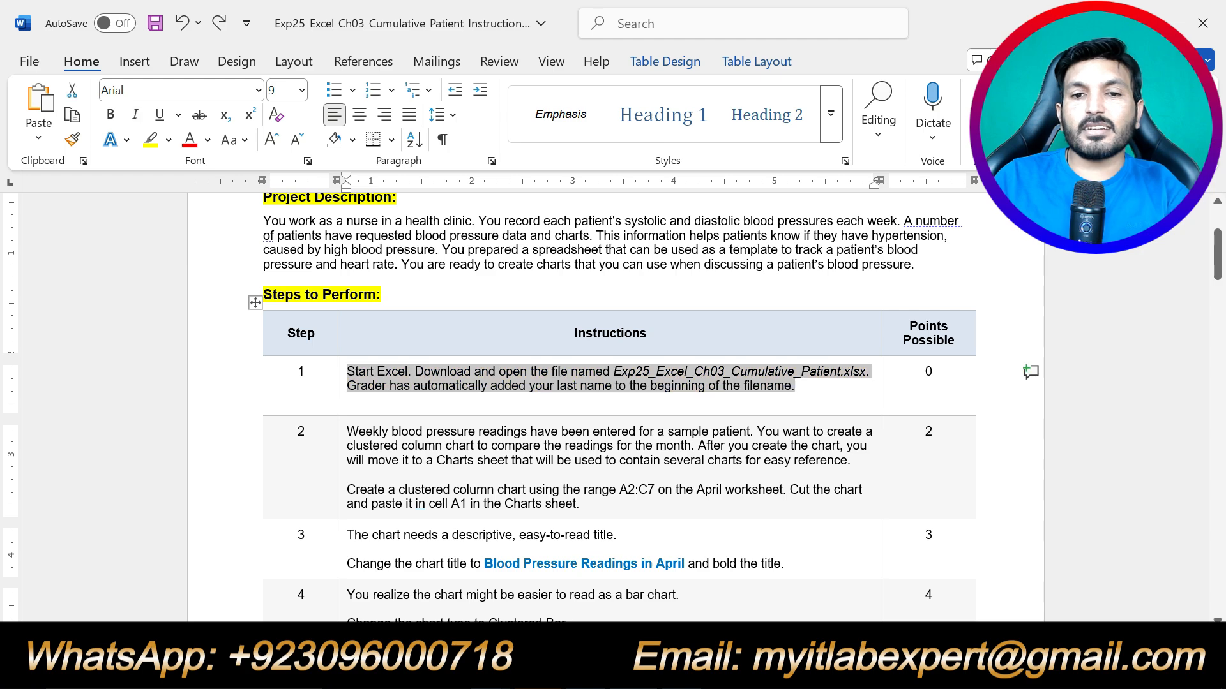
pyautogui.moveTo(579, 505); pyautogui.dragTo(348, 431)
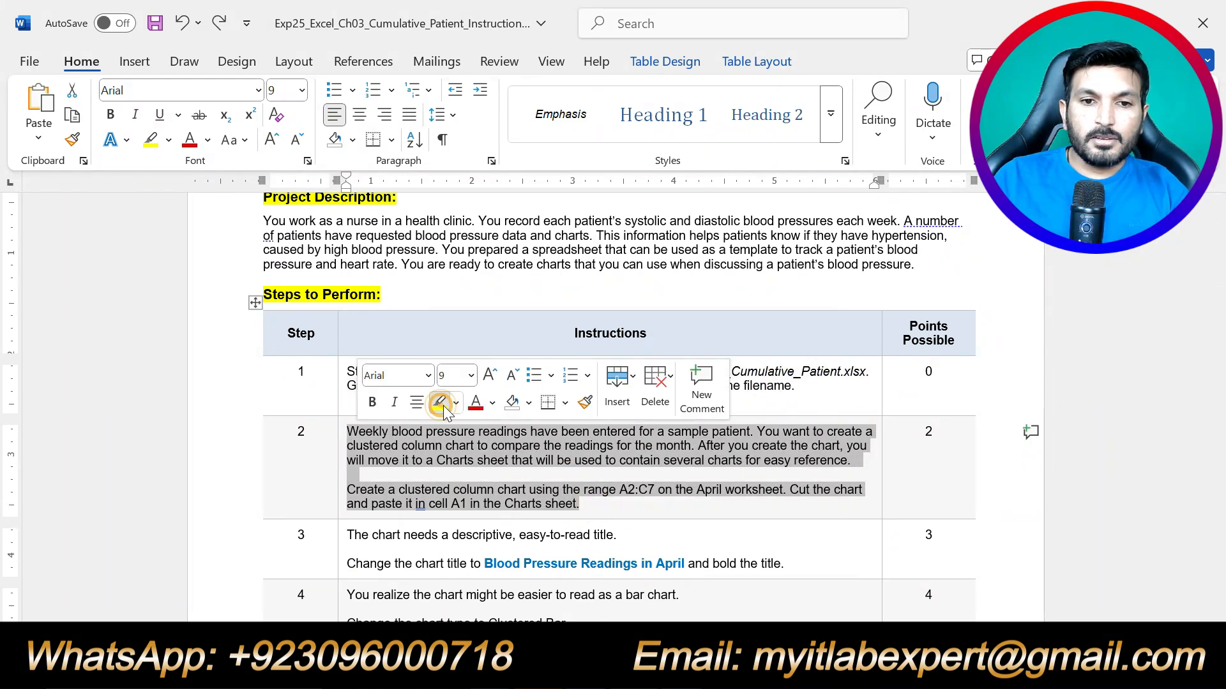
pyautogui.click(440, 404)
pyautogui.click(487, 489)
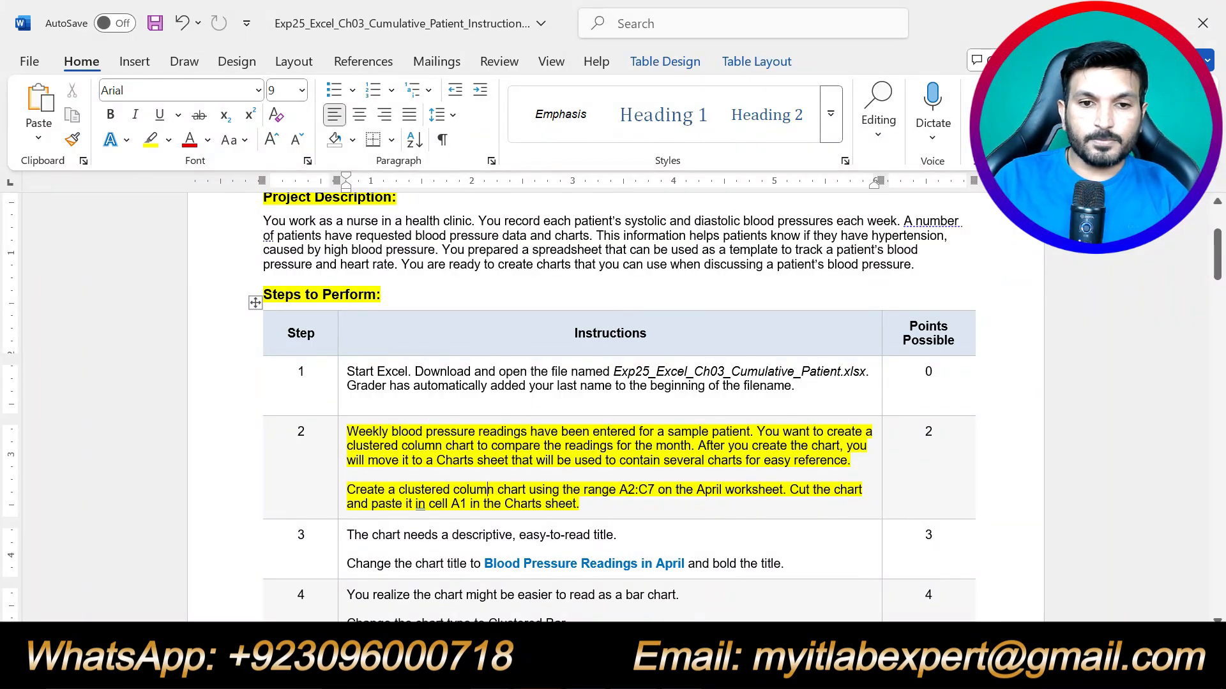
pyautogui.scroll(1, 467, 516)
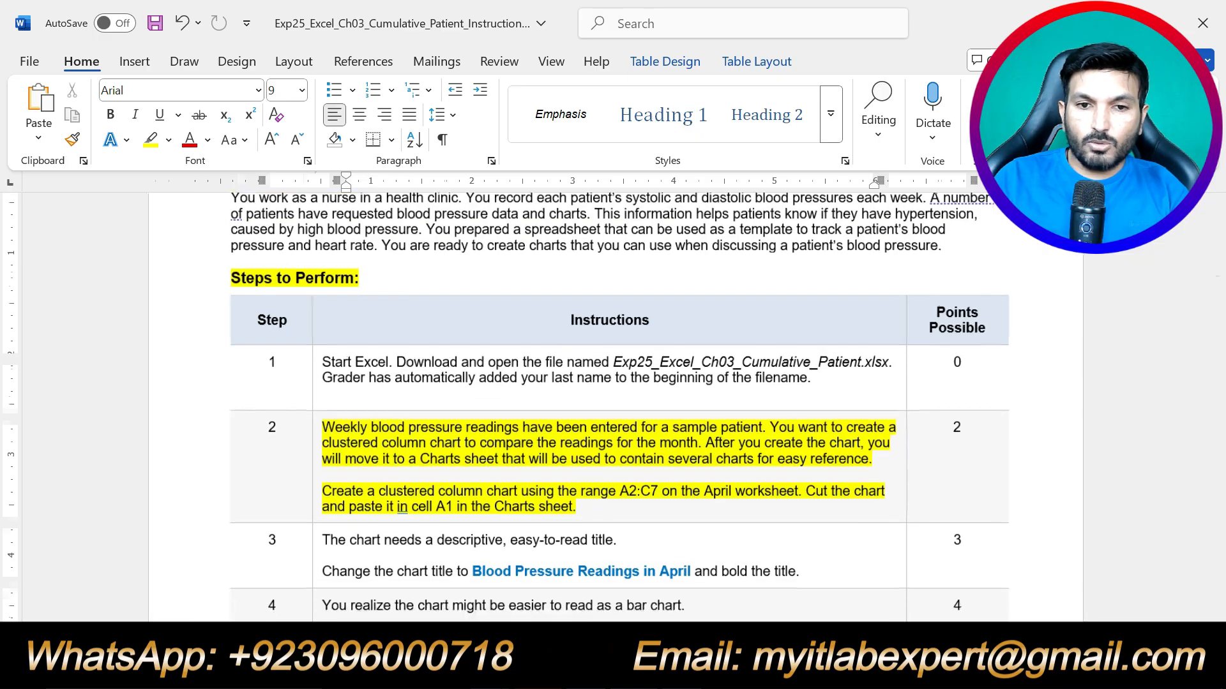
pyautogui.scroll(3, 475, 492)
pyautogui.scroll(-3, 475, 597)
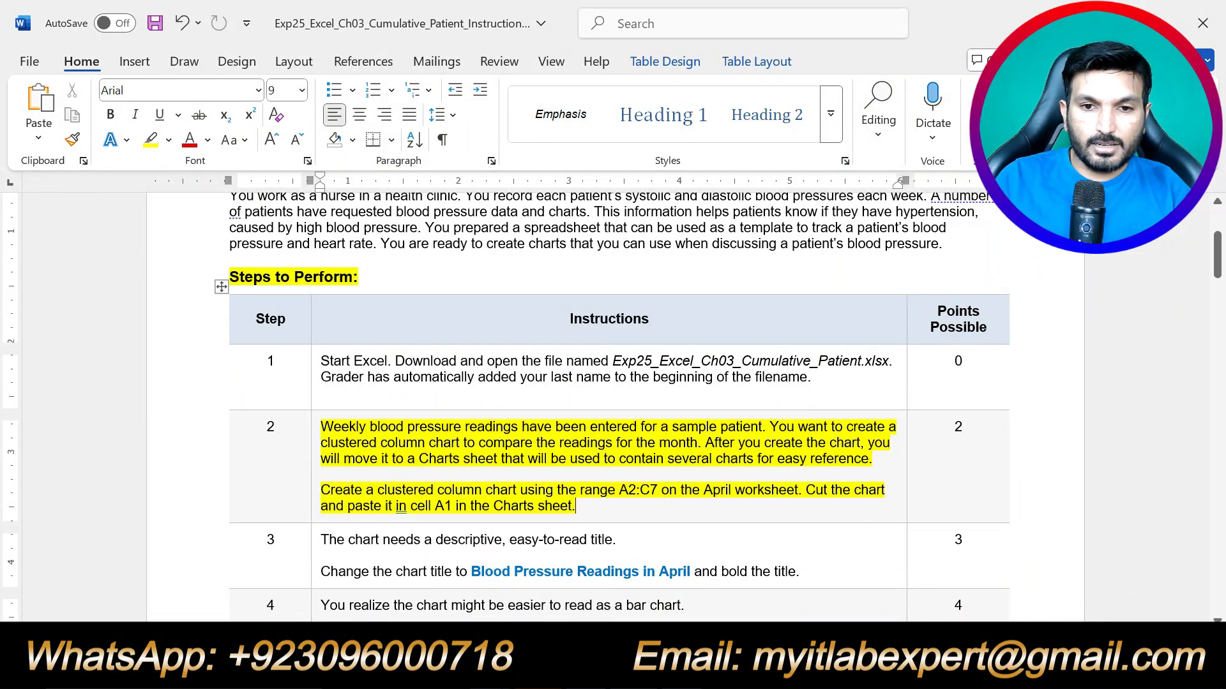
pyautogui.moveTo(619, 489); pyautogui.dragTo(658, 489)
pyautogui.hotkey('alt', 'Tab')
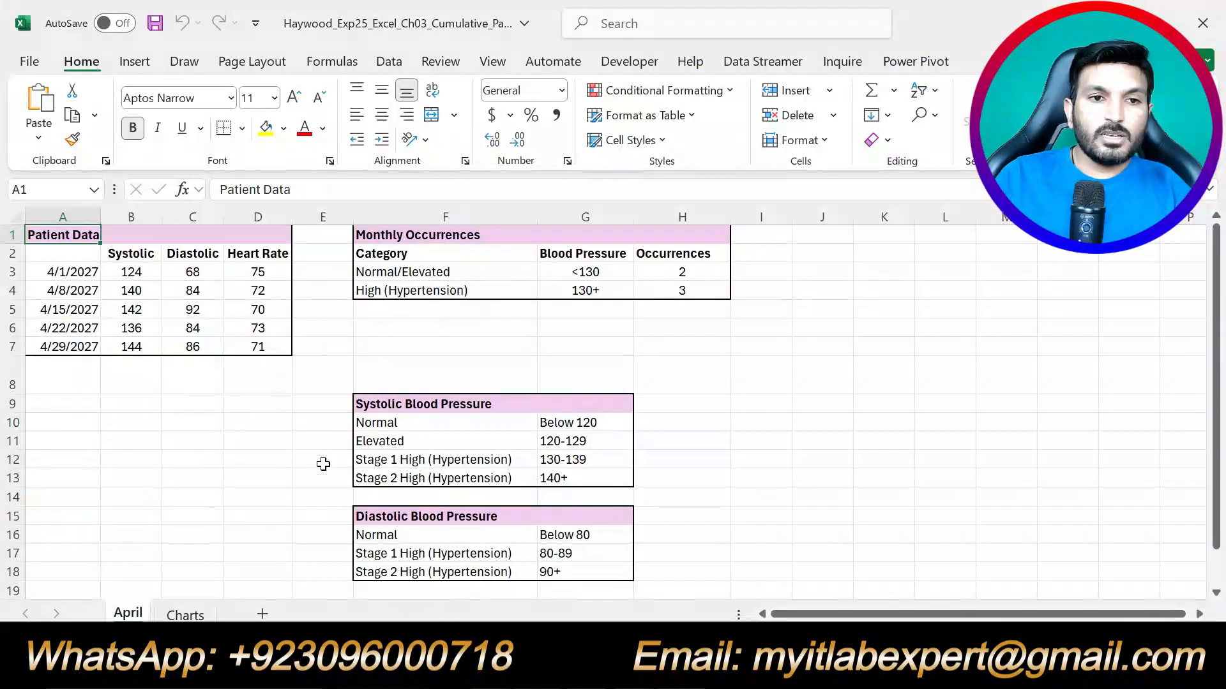
# Insert a 2-D clustered column chart of A2:C7 on the April sheet.
pyautogui.moveTo(86, 255); pyautogui.dragTo(192, 346)
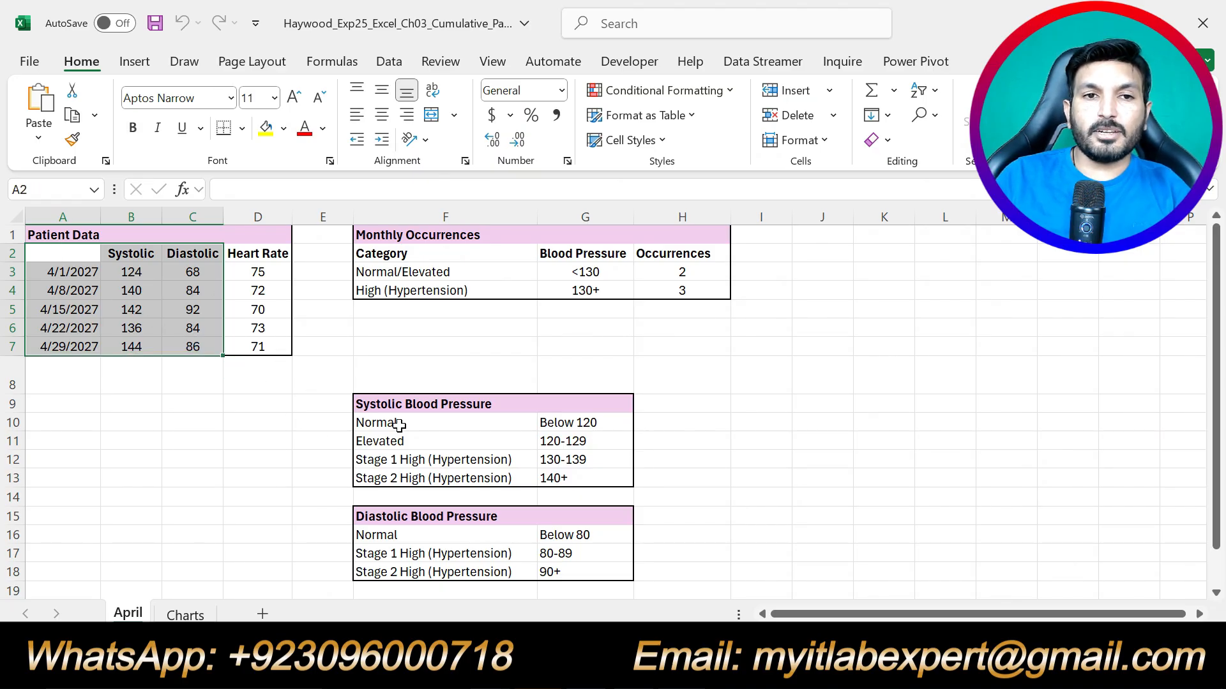
pyautogui.click(134, 61)
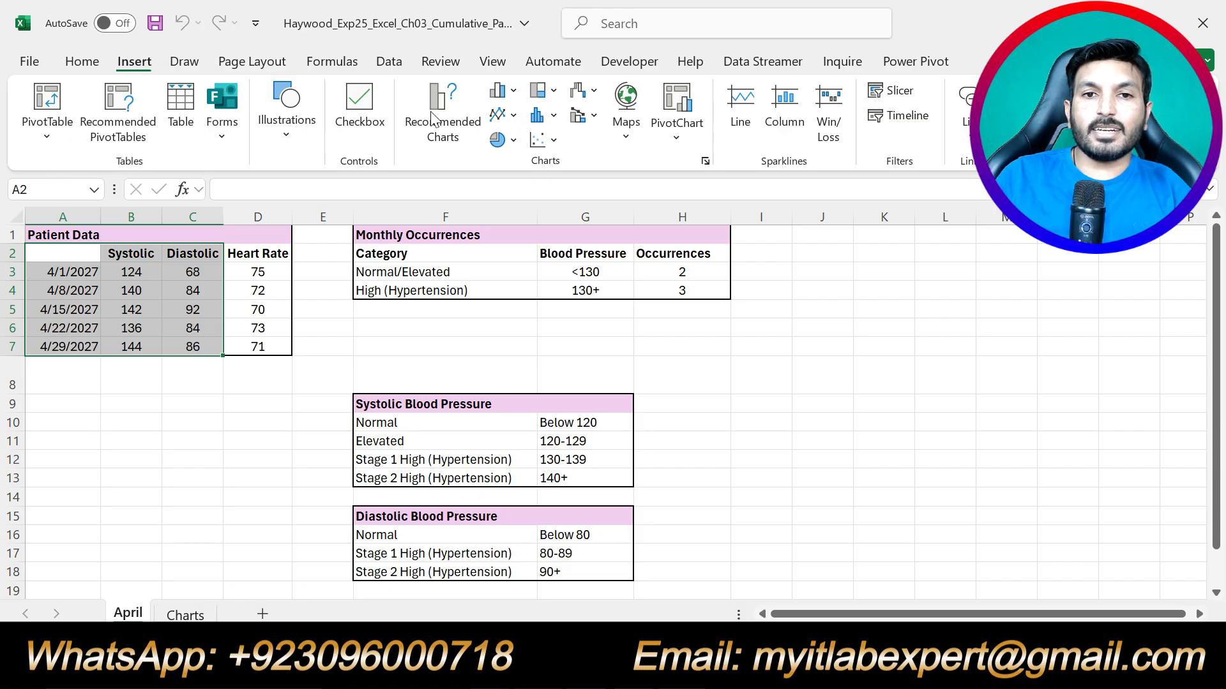
pyautogui.click(514, 91)
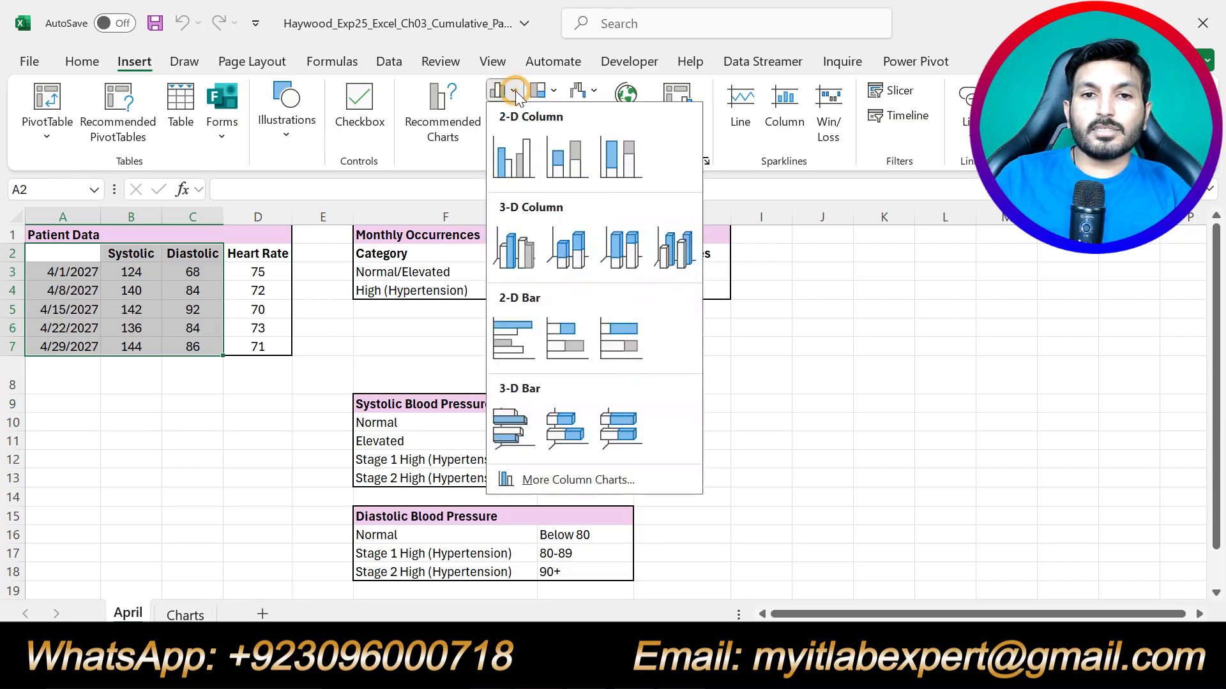
pyautogui.click(522, 167)
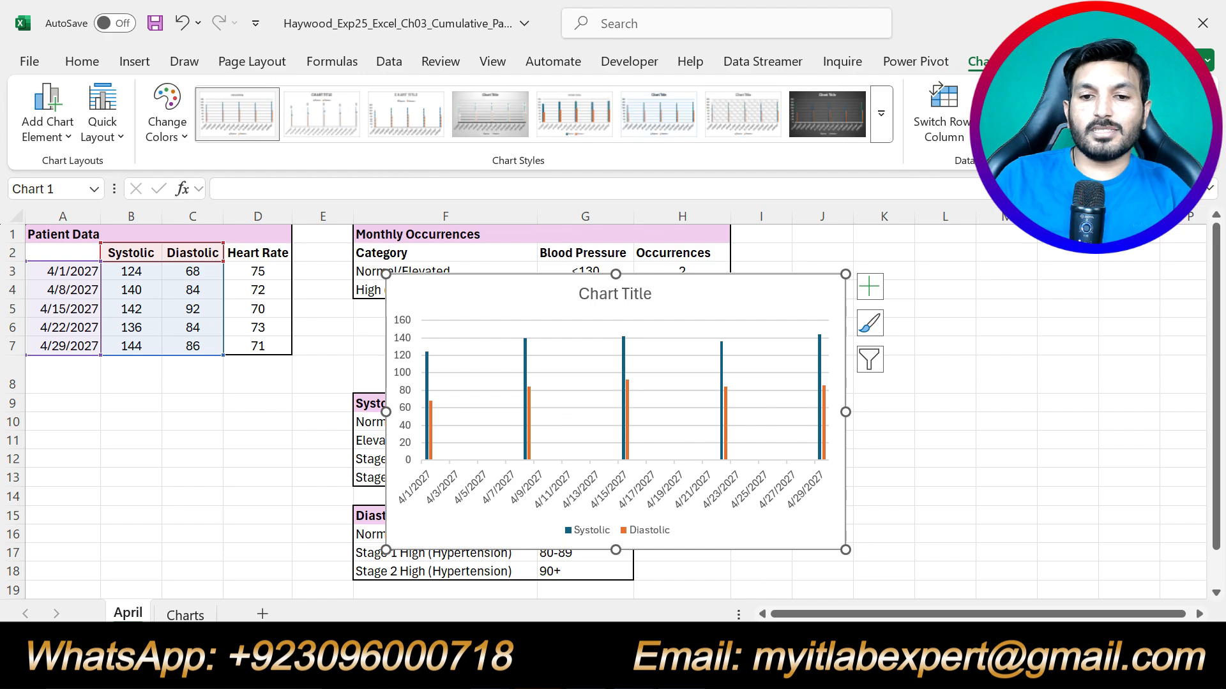
pyautogui.hotkey('alt', 'Tab')
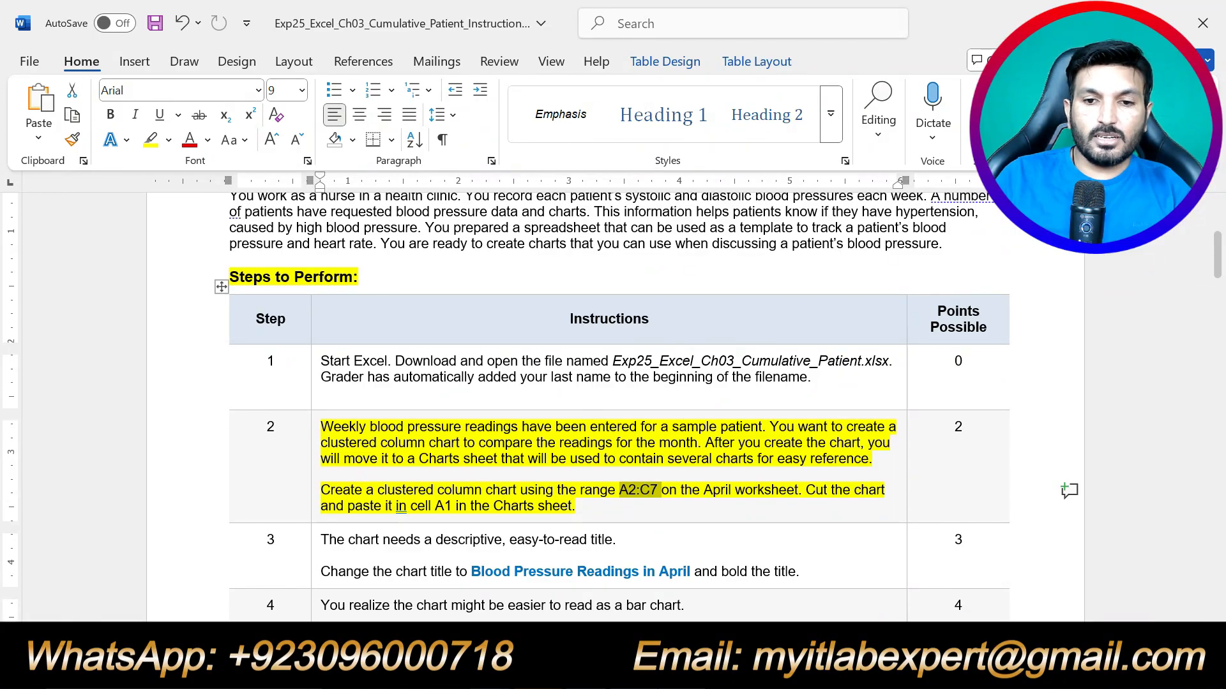
pyautogui.hotkey('alt', 'Tab')
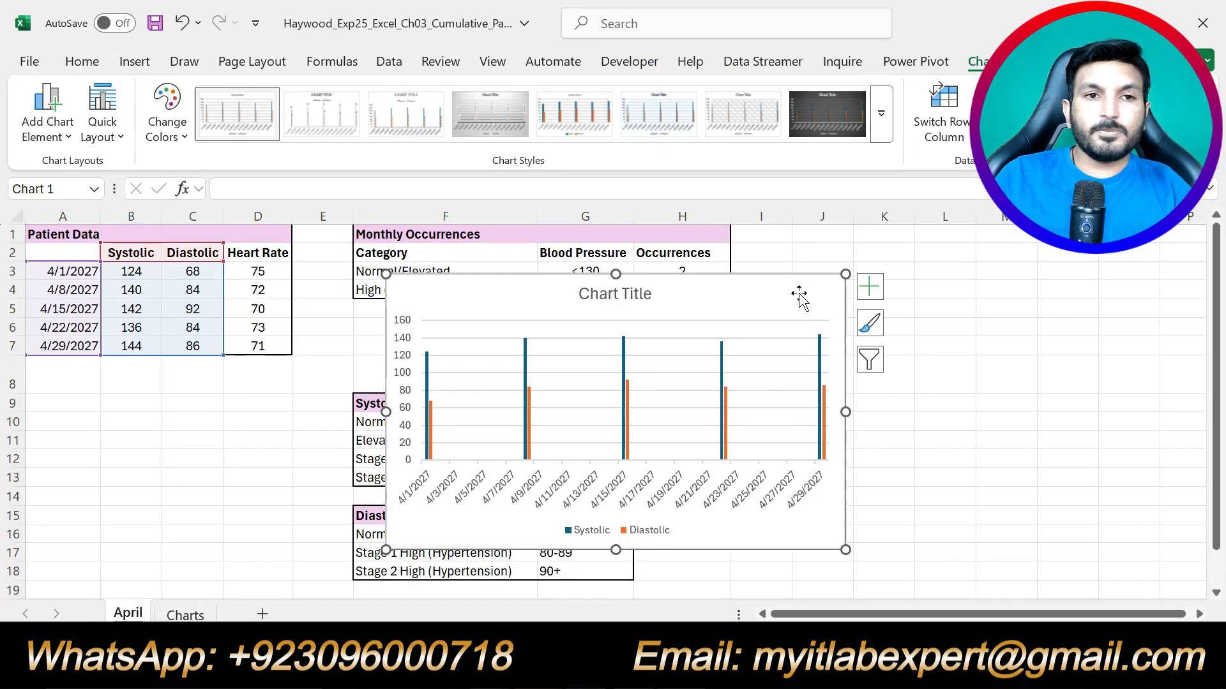
# Cut the column chart and paste it at cell A1 of the Charts sheet.
pyautogui.click(82, 60)
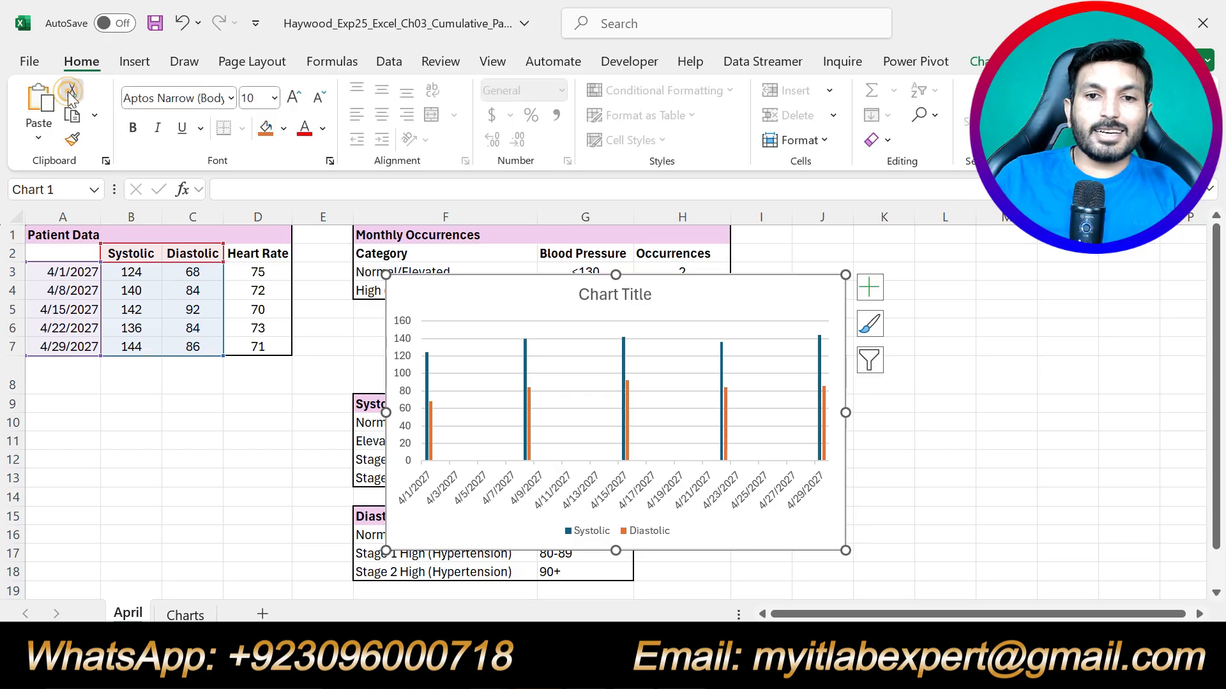
pyautogui.click(75, 91)
pyautogui.click(182, 614)
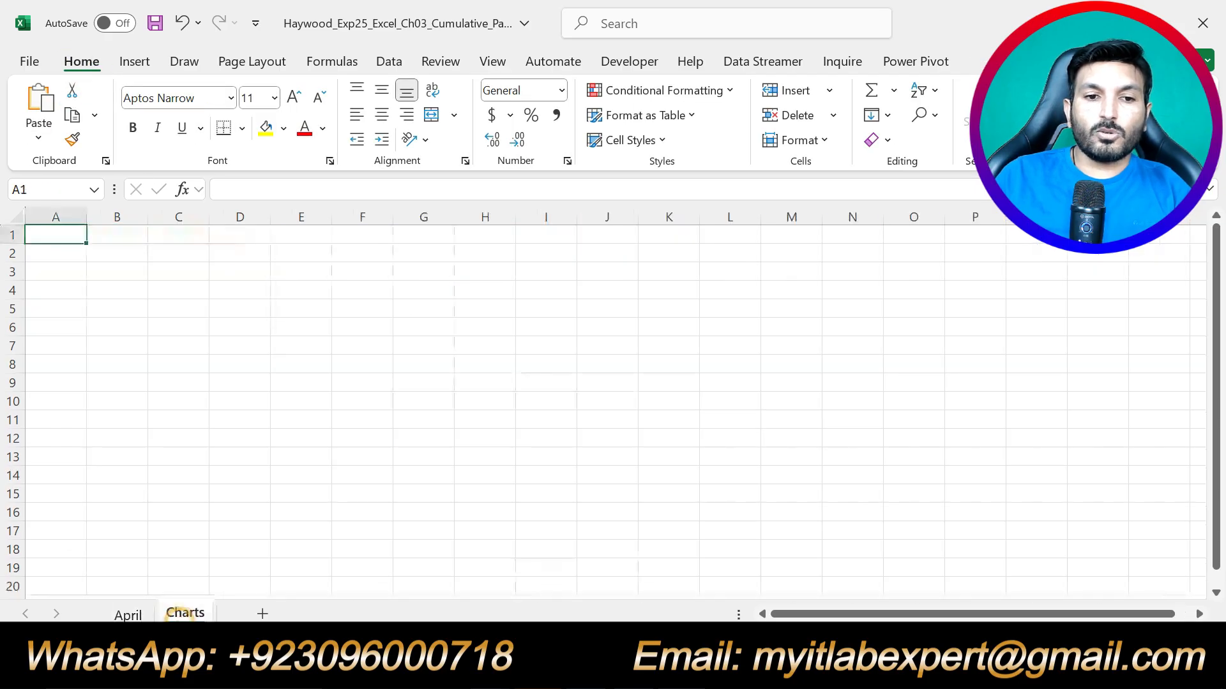
pyautogui.click(49, 236)
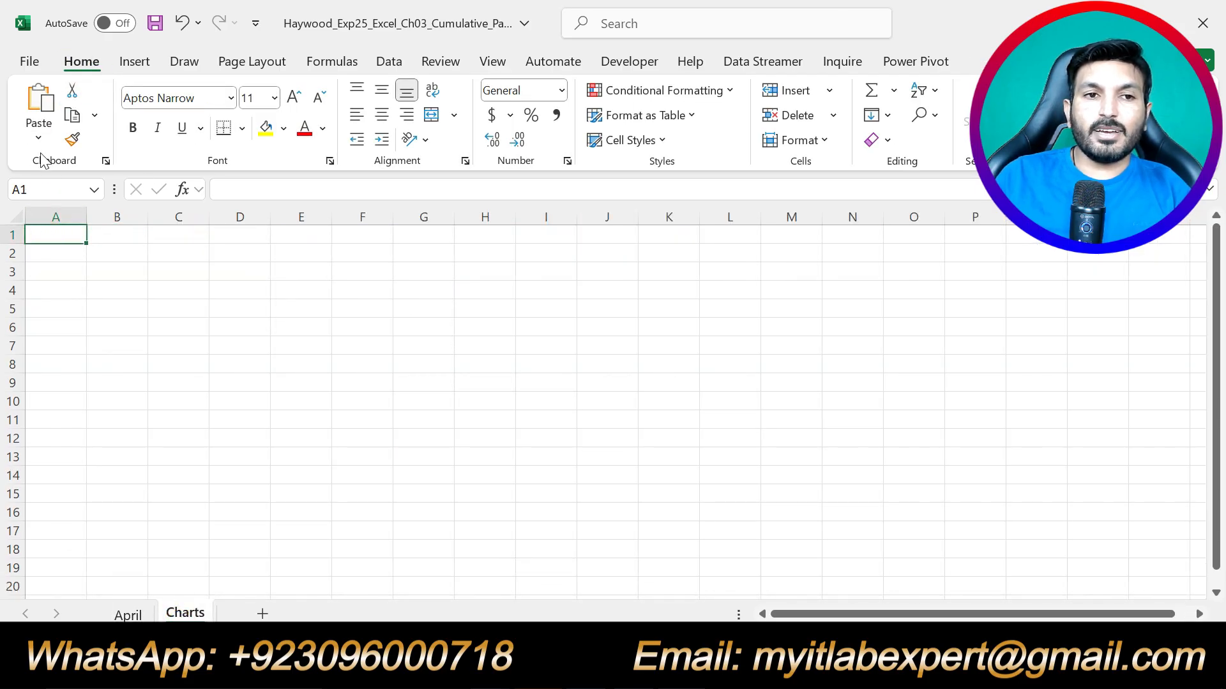
pyautogui.click(39, 100)
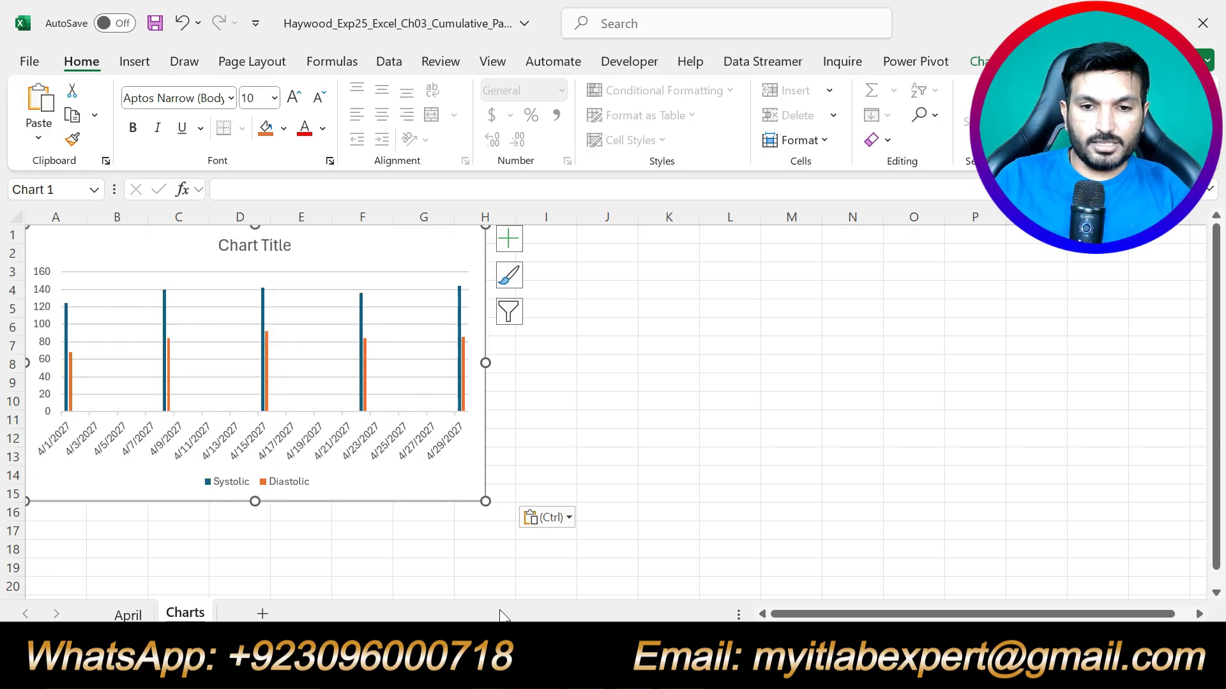
pyautogui.click(540, 670)
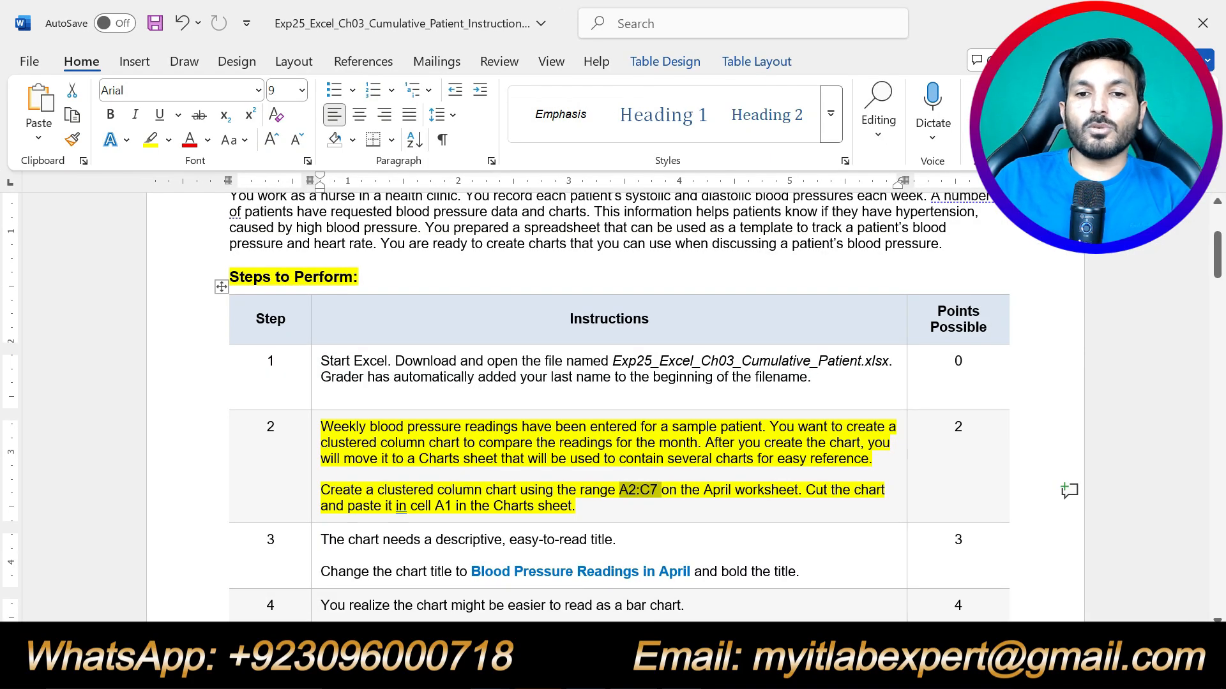
# Move the yellow highlight from step 2 to step 3's chart-title instructions and select the required title.
pyautogui.hotkey('ctrl', 'z')
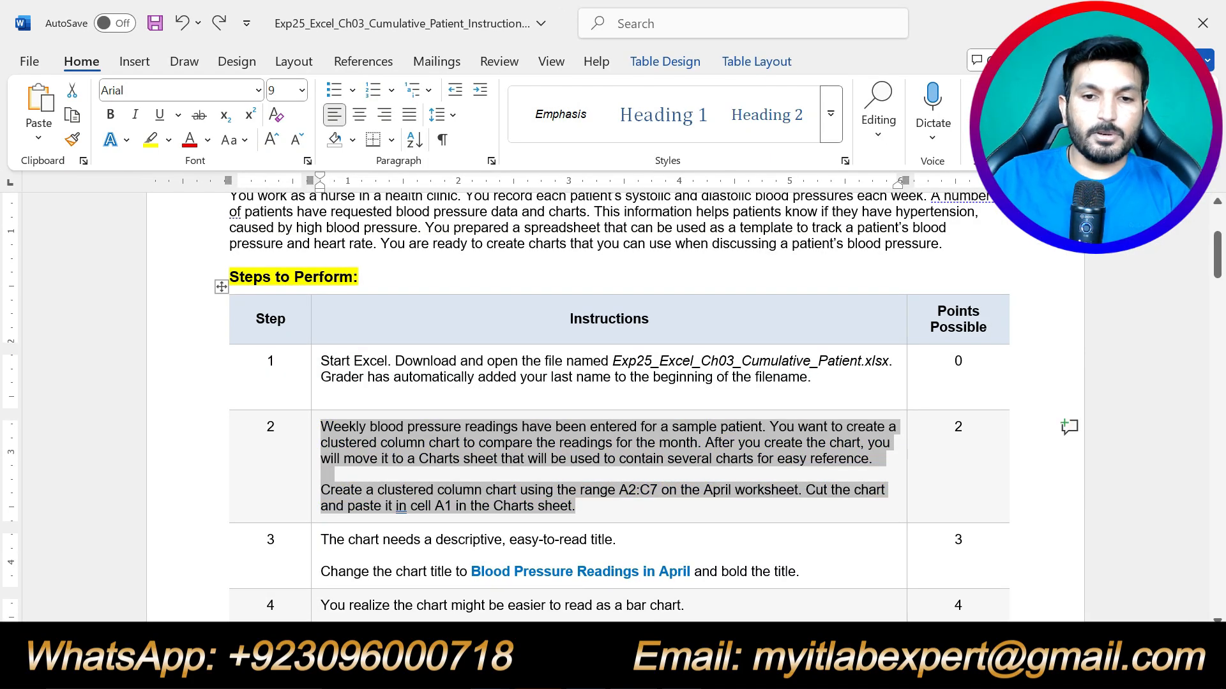
pyautogui.moveTo(801, 573); pyautogui.dragTo(323, 539)
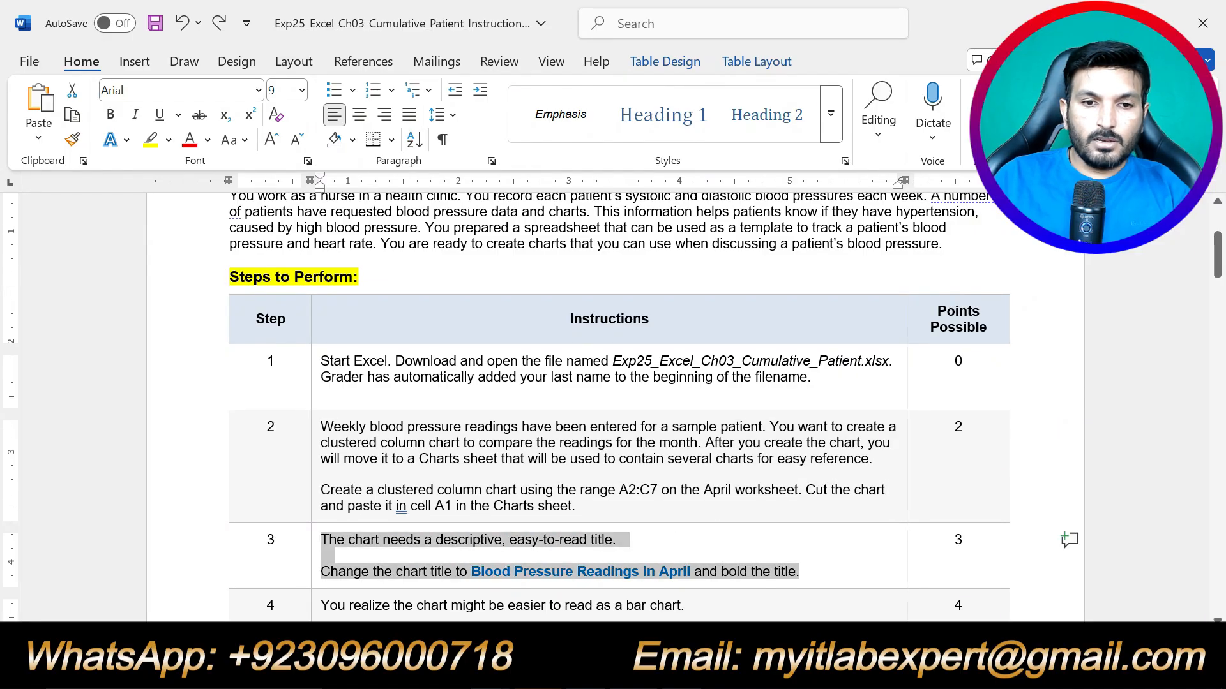
pyautogui.click(404, 509)
pyautogui.click(756, 570)
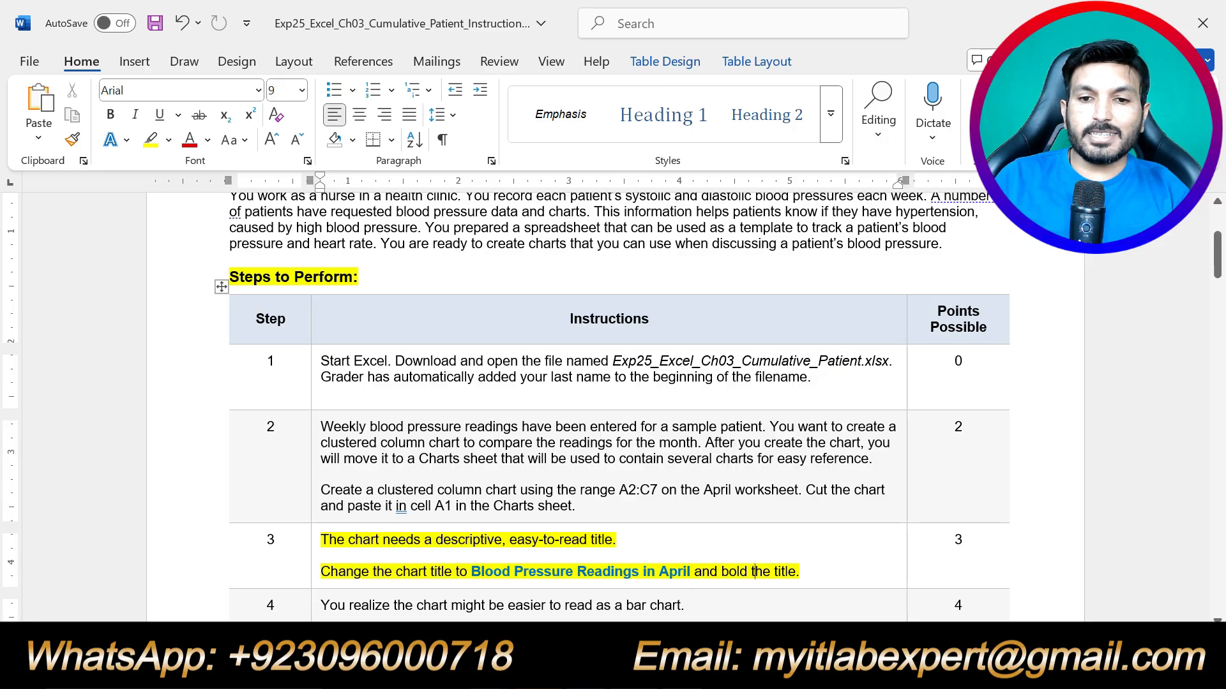
pyautogui.click(827, 571)
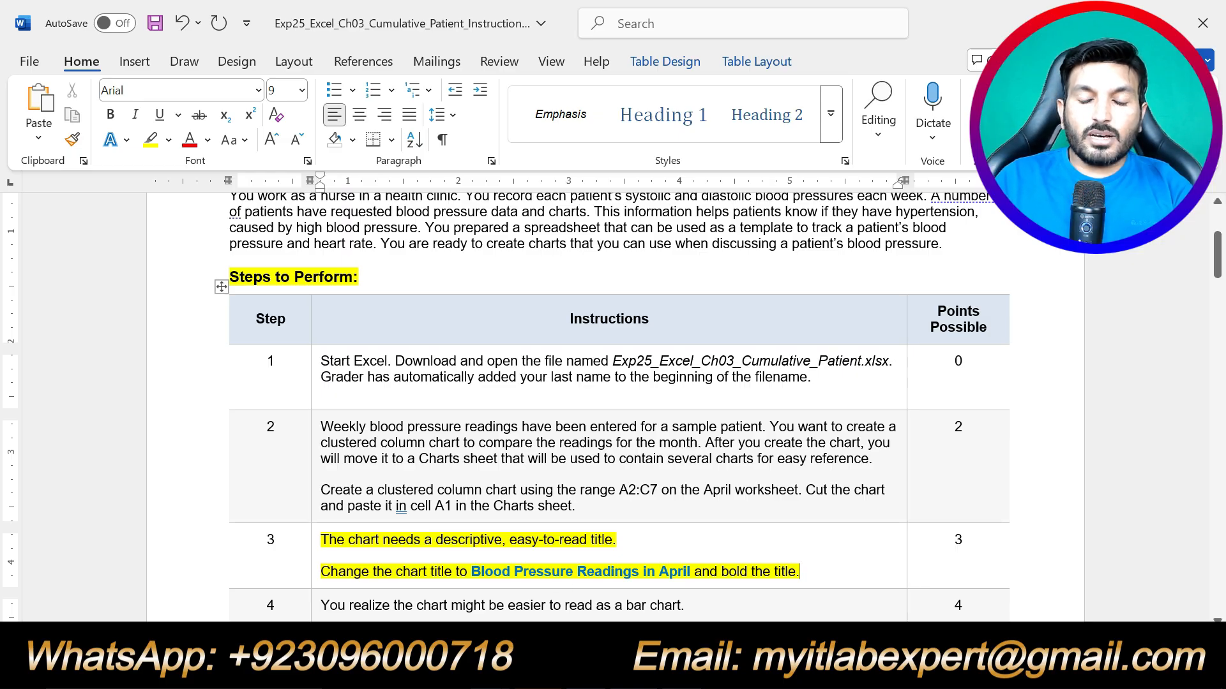
pyautogui.moveTo(471, 571); pyautogui.dragTo(694, 571)
pyautogui.hotkey('alt', 'Tab')
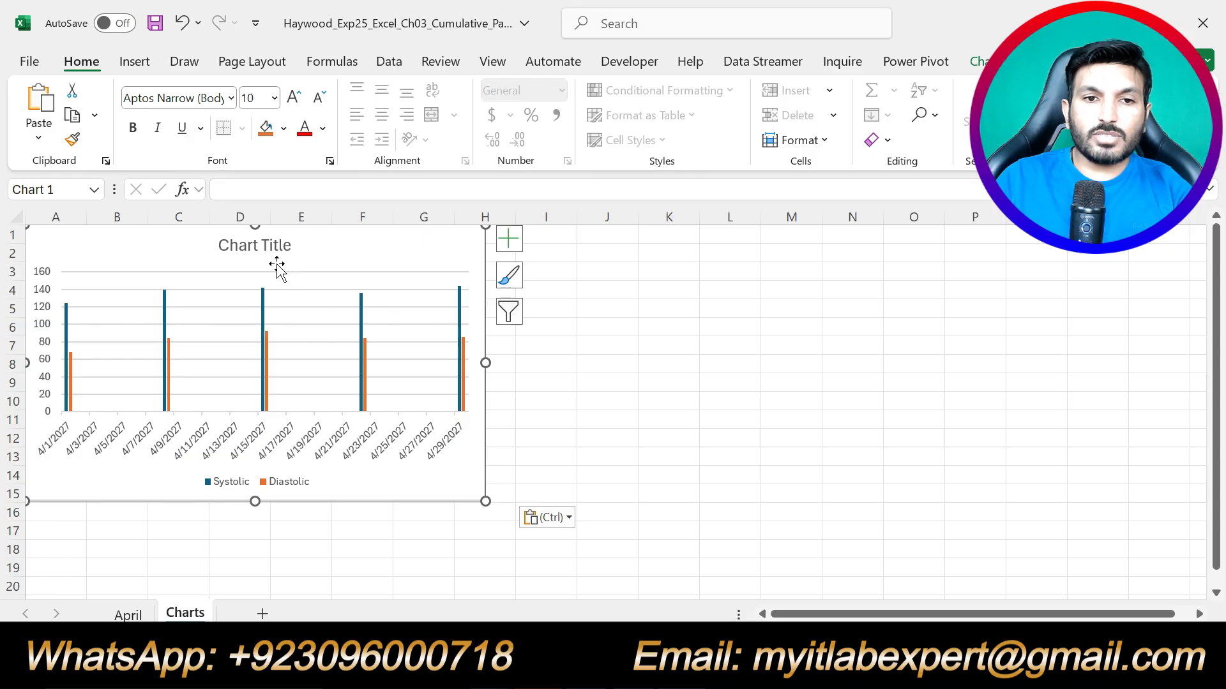
# Replace the chart title text with 'Blood Pressure Readings in April', correcting a typo.
pyautogui.click(279, 247)
pyautogui.click(340, 190)
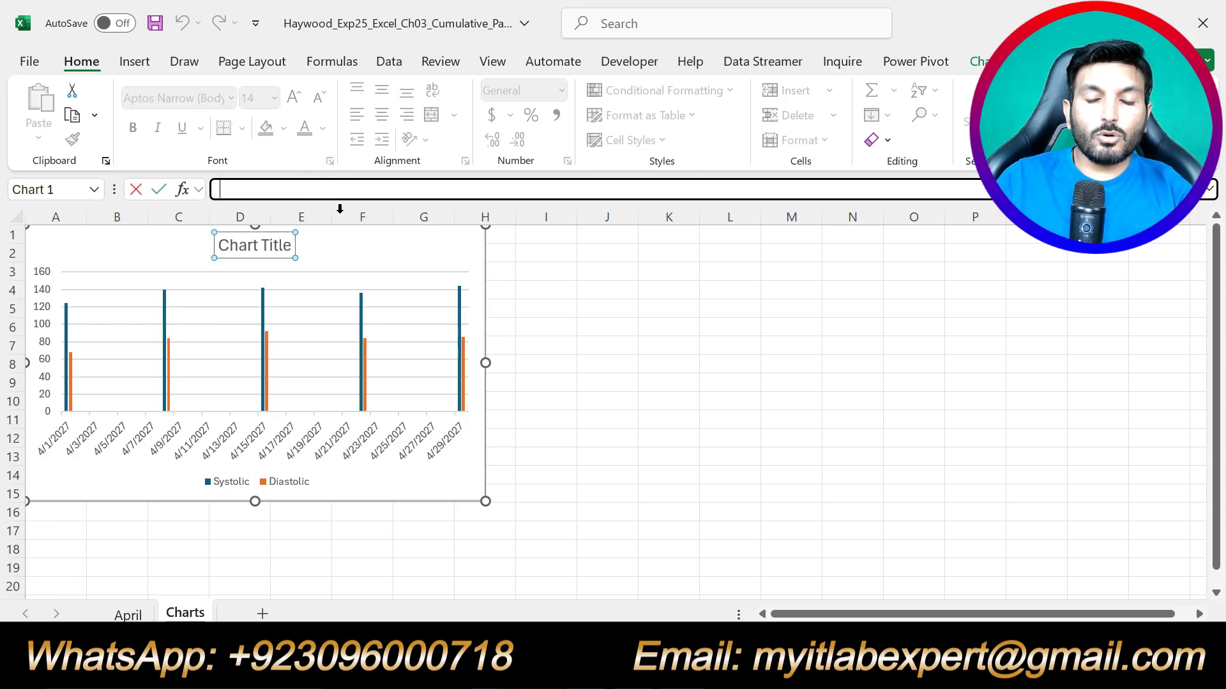
pyautogui.hotkey('alt', 'Tab')
pyautogui.hotkey('alt', 'Tab')
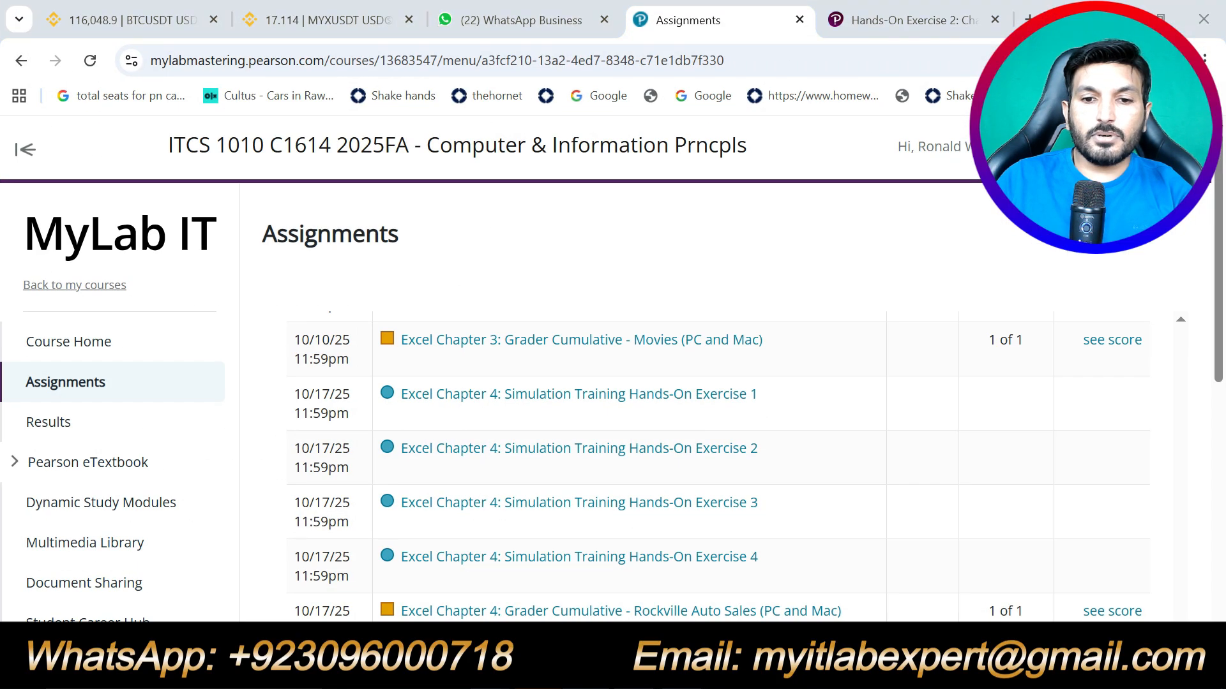
pyautogui.hotkey('alt', 'Tab')
pyautogui.hotkey('alt', 'Tab')
pyautogui.write('B')
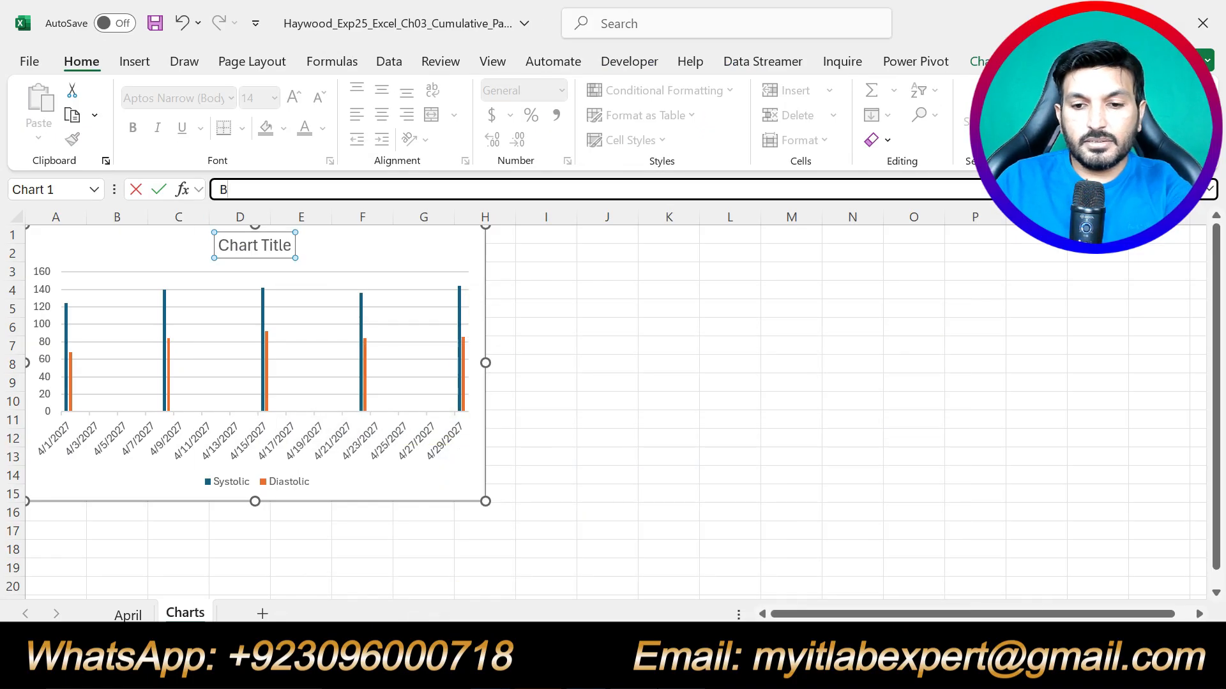
pyautogui.write('lood')
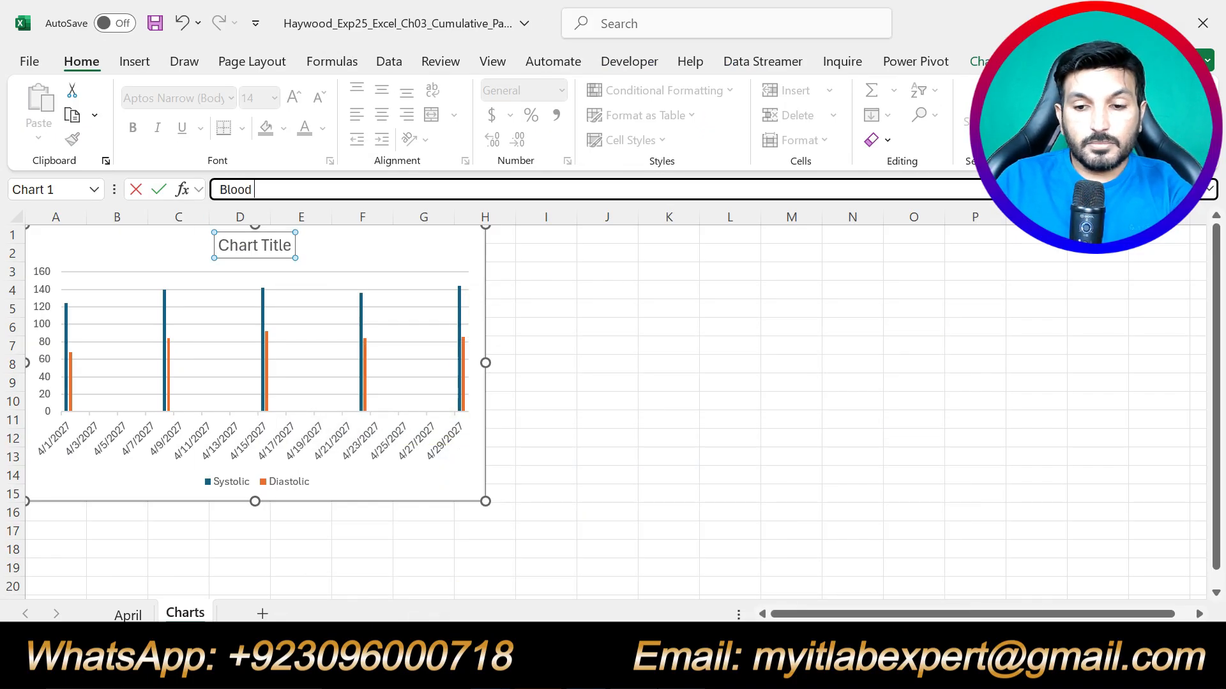
pyautogui.write(' Pressure')
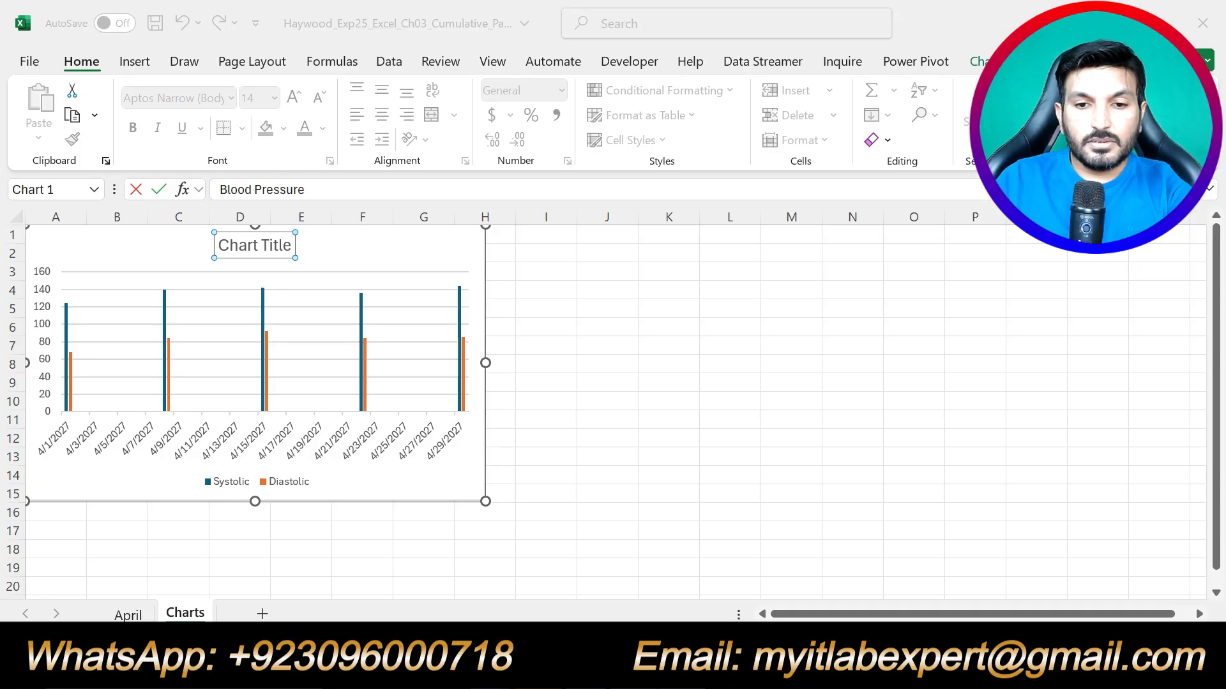
pyautogui.hotkey('alt', 'Tab')
pyautogui.hotkey('alt', 'Tab')
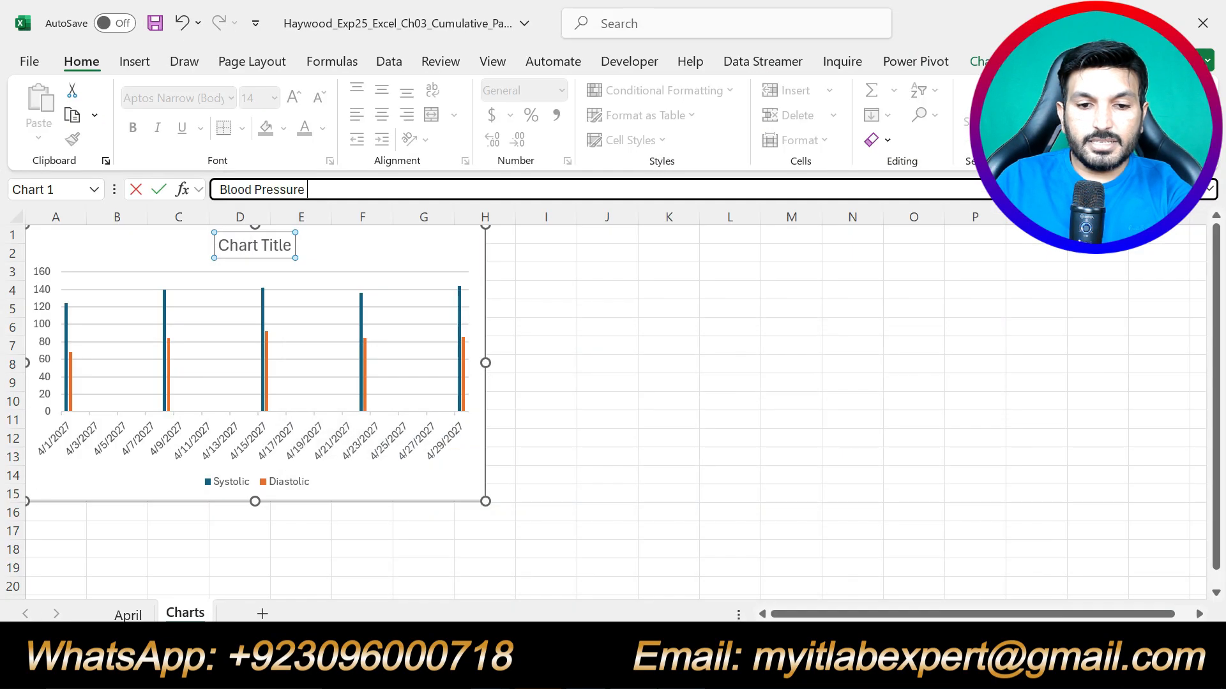
pyautogui.write('Readings in A')
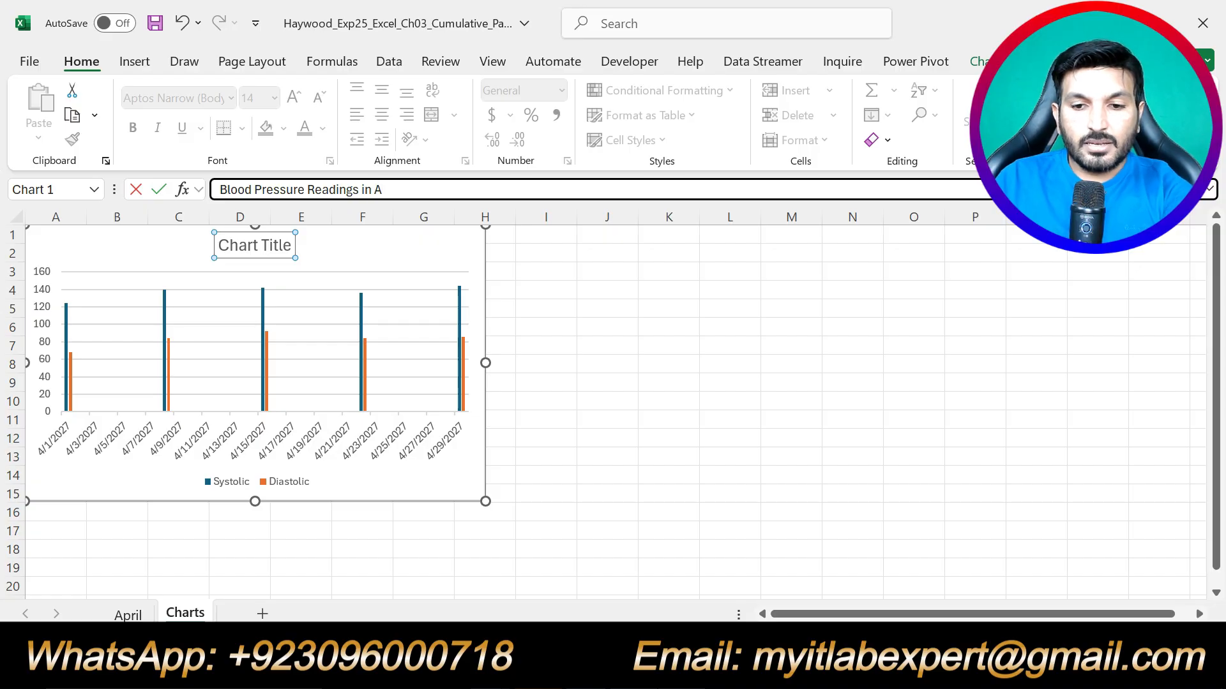
pyautogui.write('pril')
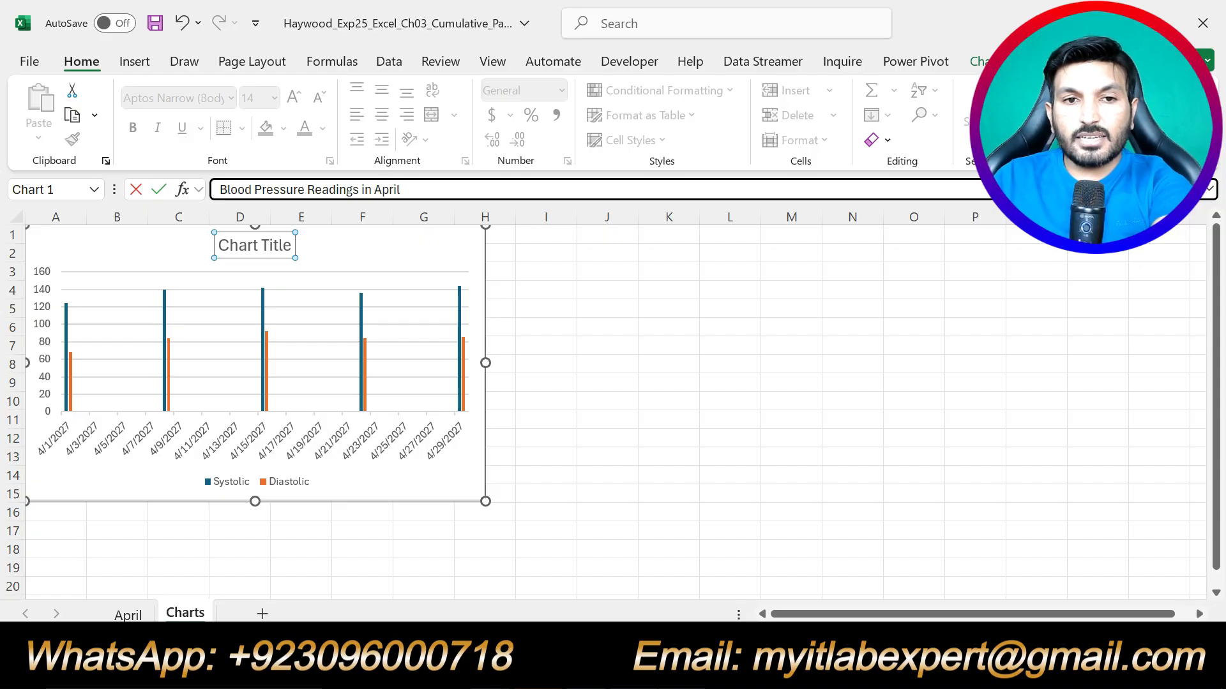
pyautogui.press('Return')
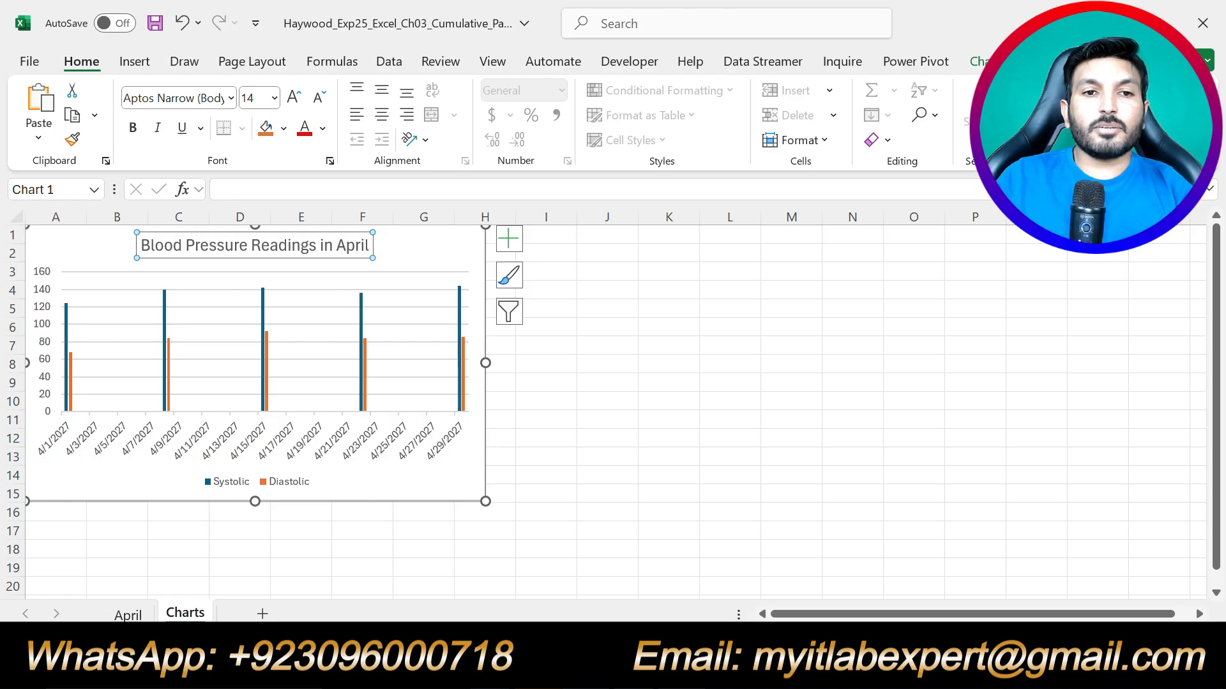
# Make the chart title 'Blood Pressure Readings in April' bold in Excel.
pyautogui.hotkey('alt', 'Tab')
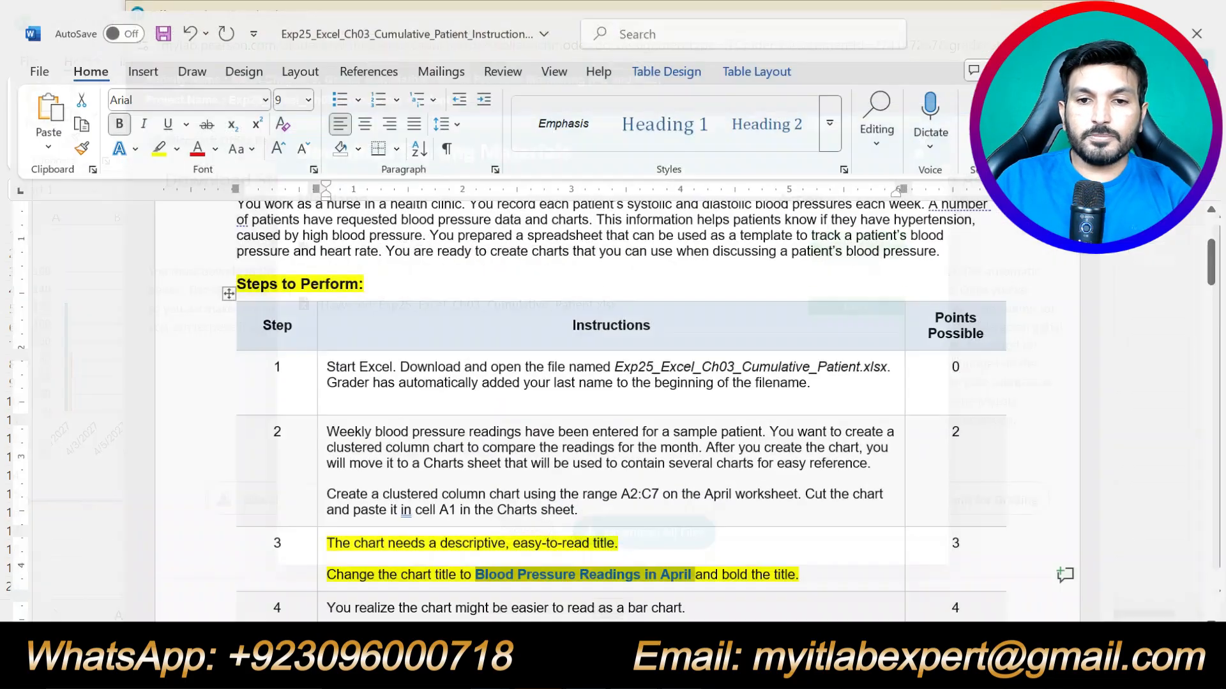
pyautogui.scroll(-1, 612, 408)
pyautogui.scroll(-2, 758, 430)
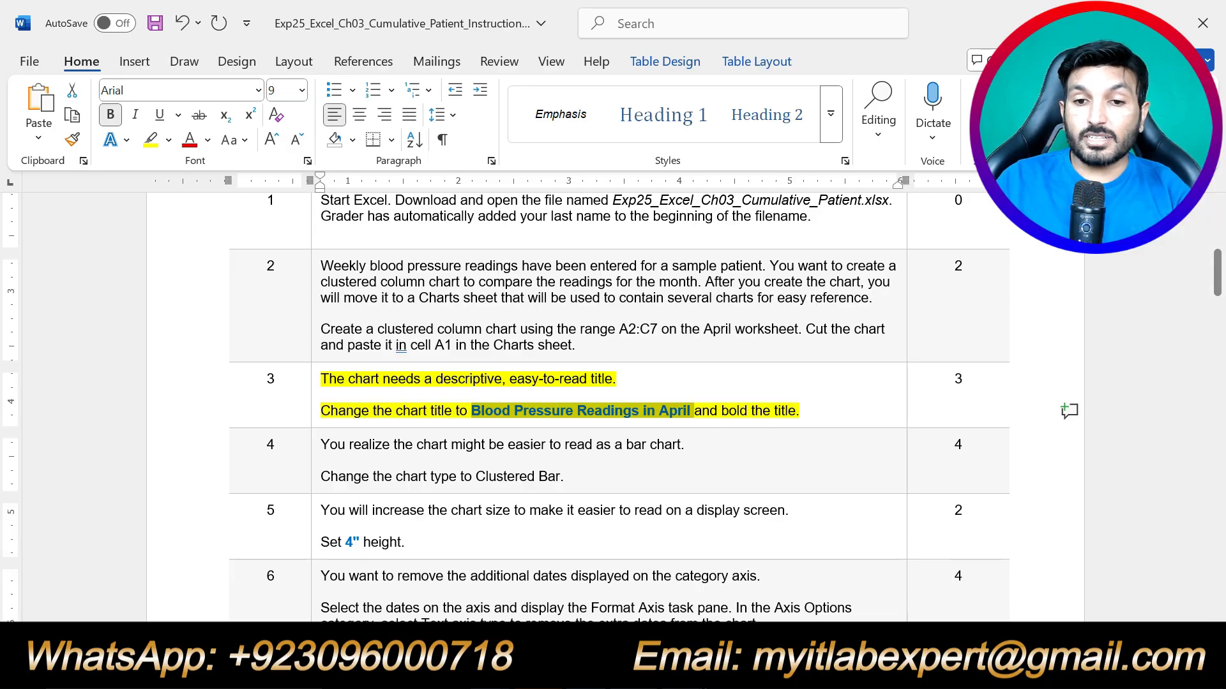
pyautogui.hotkey('alt', 'Tab')
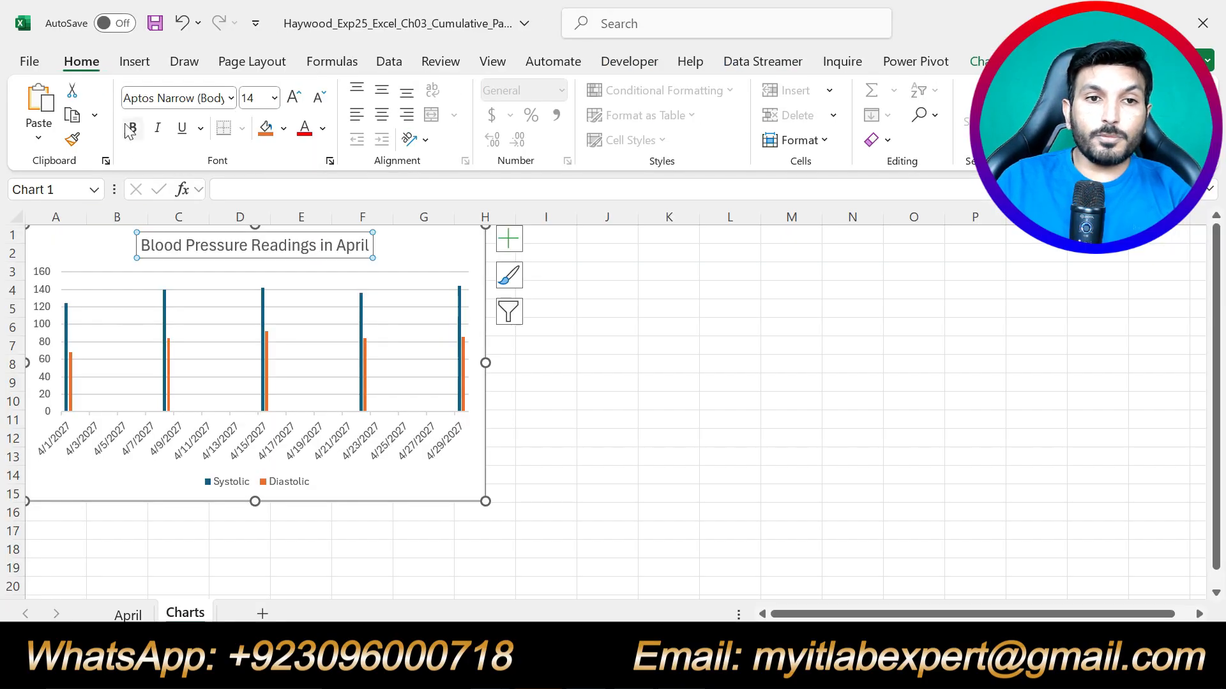
pyautogui.click(132, 128)
# Select both paragraphs of step 3 in the Word task table.
pyautogui.hotkey('alt', 'Tab')
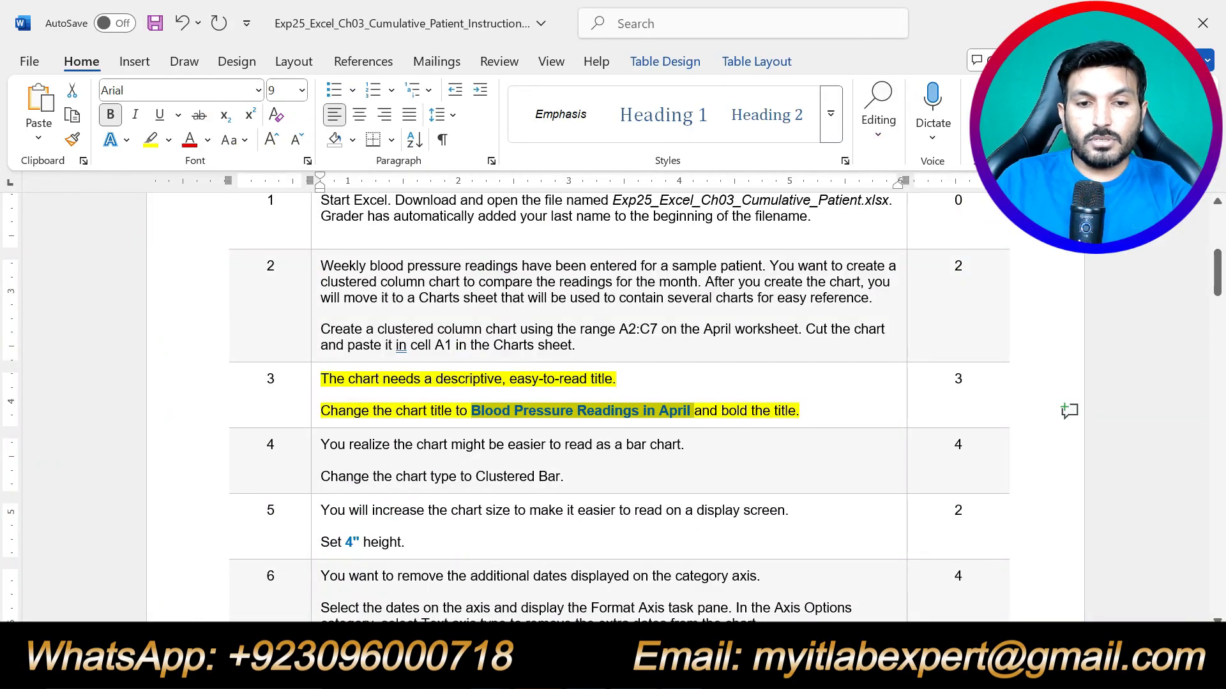
pyautogui.click(803, 411)
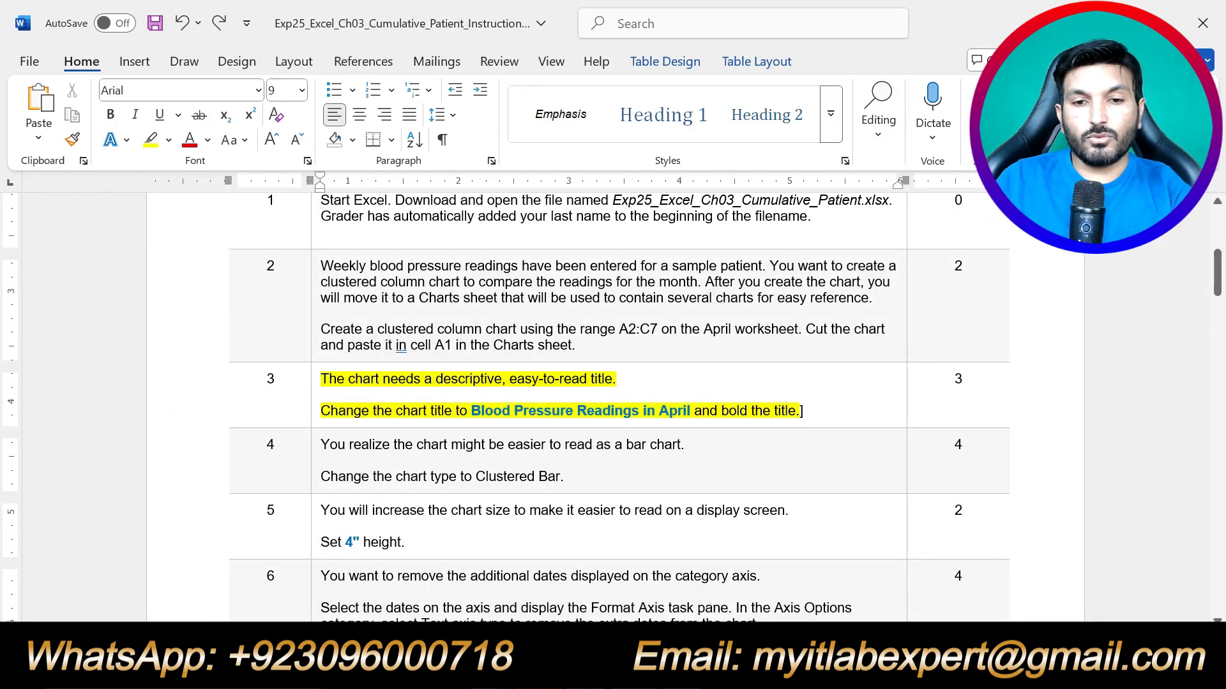
pyautogui.moveTo(803, 411); pyautogui.dragTo(320, 378)
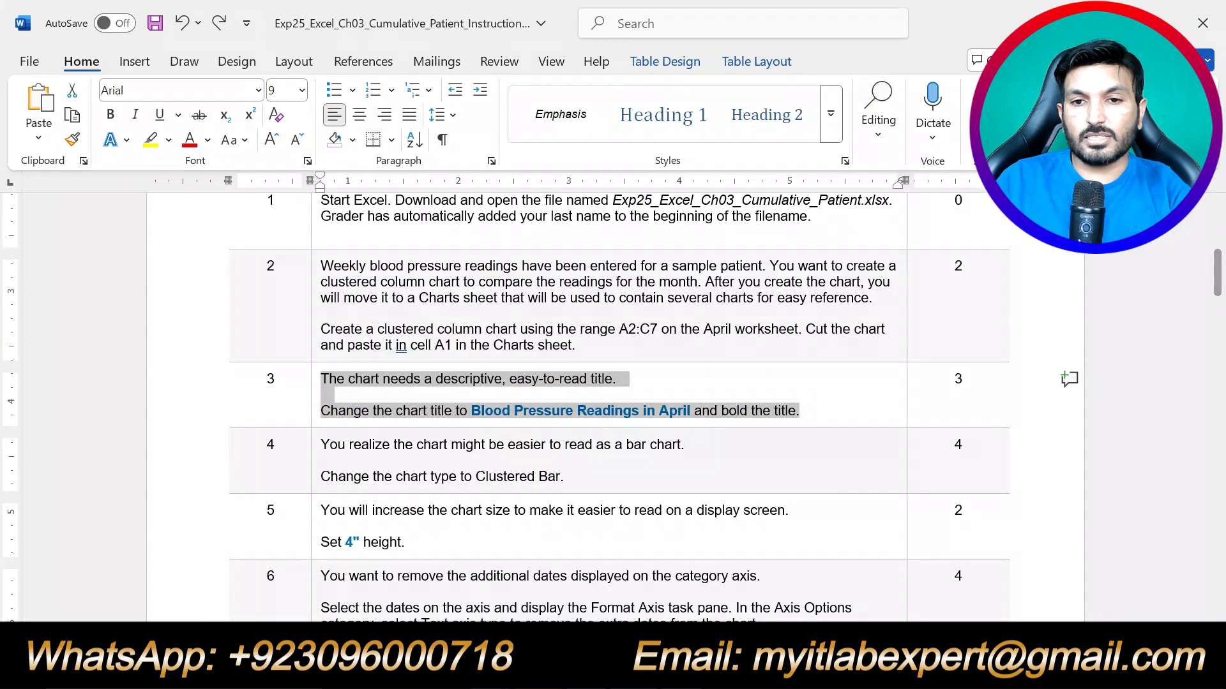
# Highlight step 4's two paragraphs in yellow, then select the blood pressure chart in Excel.
pyautogui.click(710, 454)
pyautogui.moveTo(564, 476); pyautogui.dragTo(403, 451)
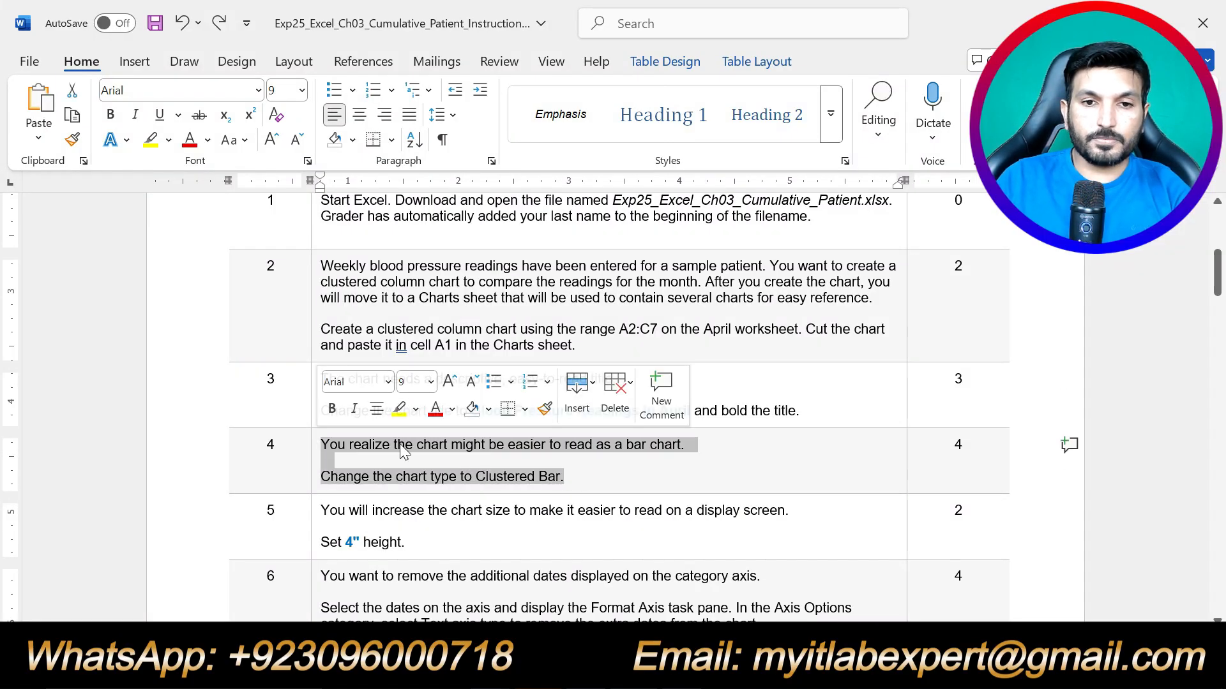
pyautogui.click(398, 409)
pyautogui.click(431, 460)
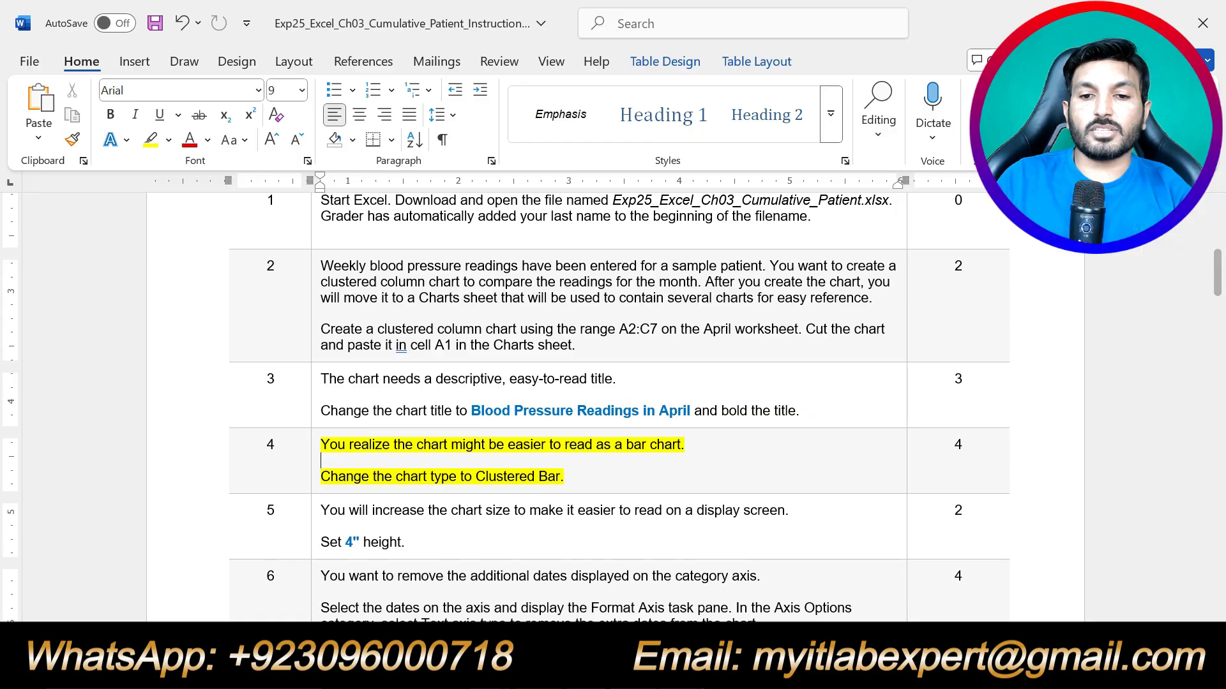
pyautogui.hotkey('alt', 'Tab')
pyautogui.click(432, 262)
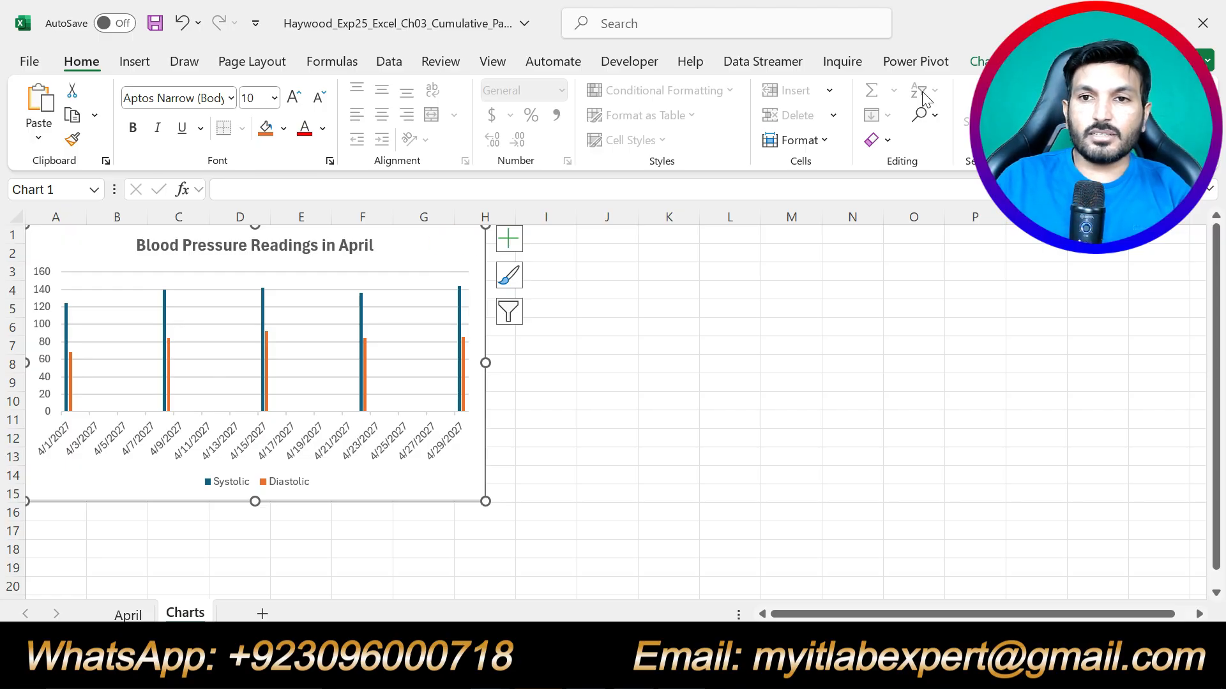
# Change the blood pressure chart's type to Clustered Bar.
pyautogui.click(979, 62)
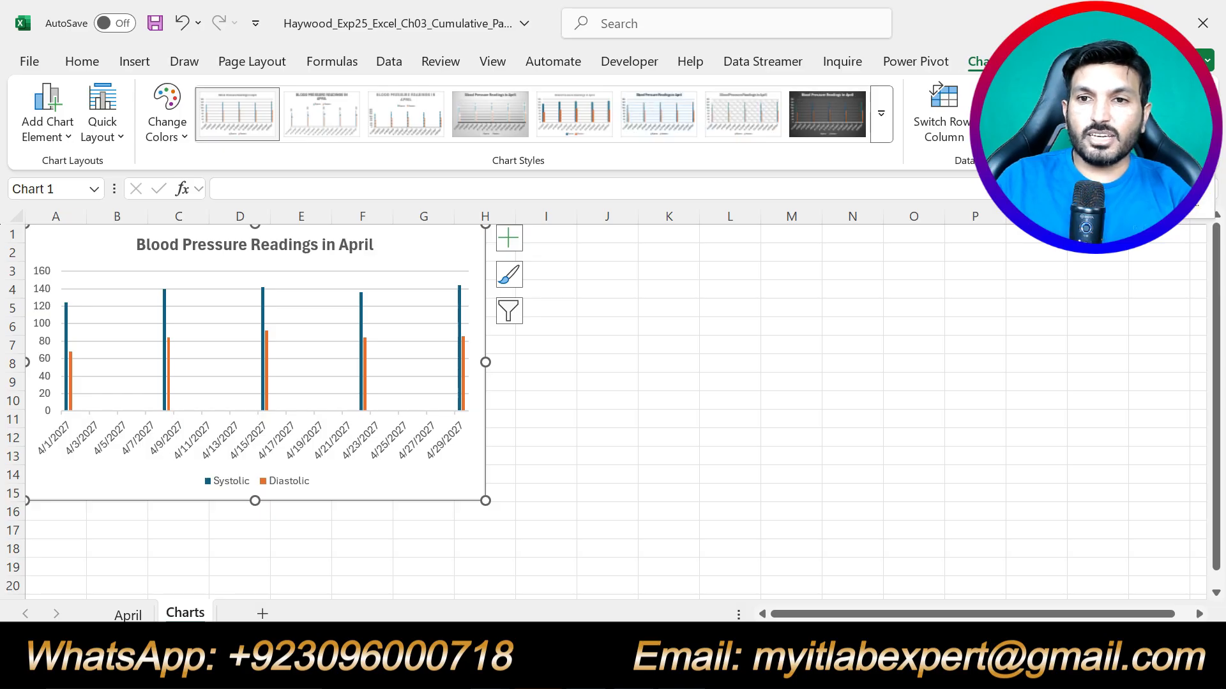
pyautogui.click(1063, 114)
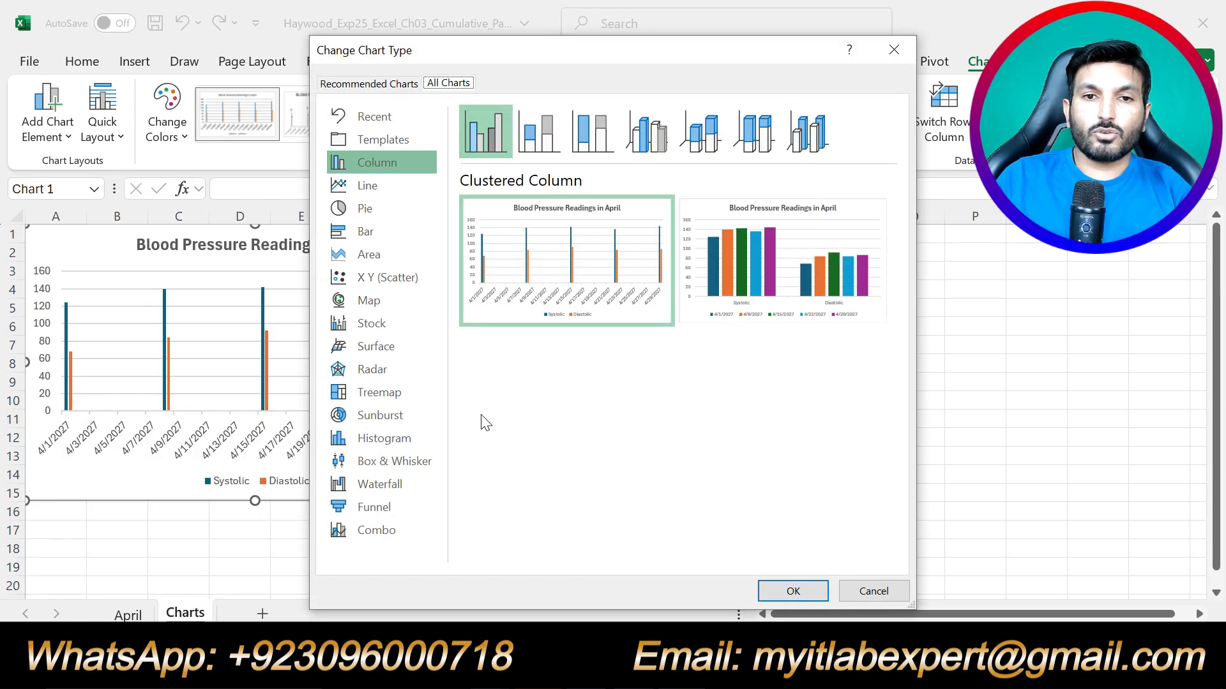
pyautogui.click(533, 142)
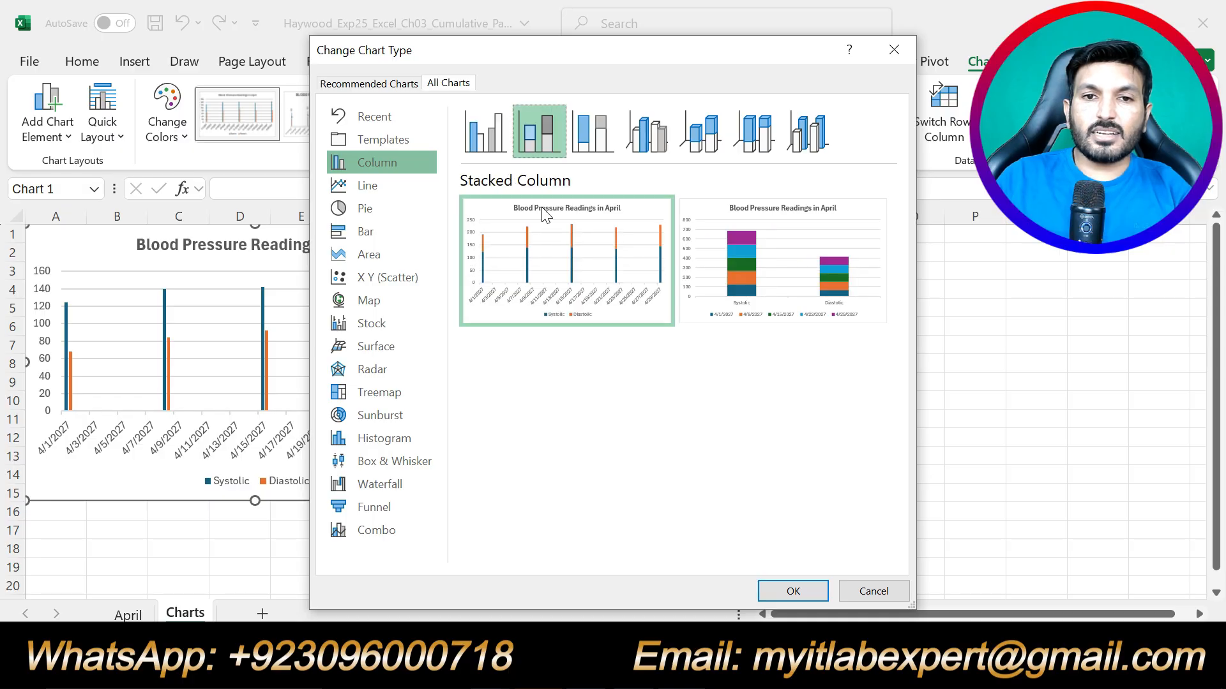
pyautogui.click(499, 119)
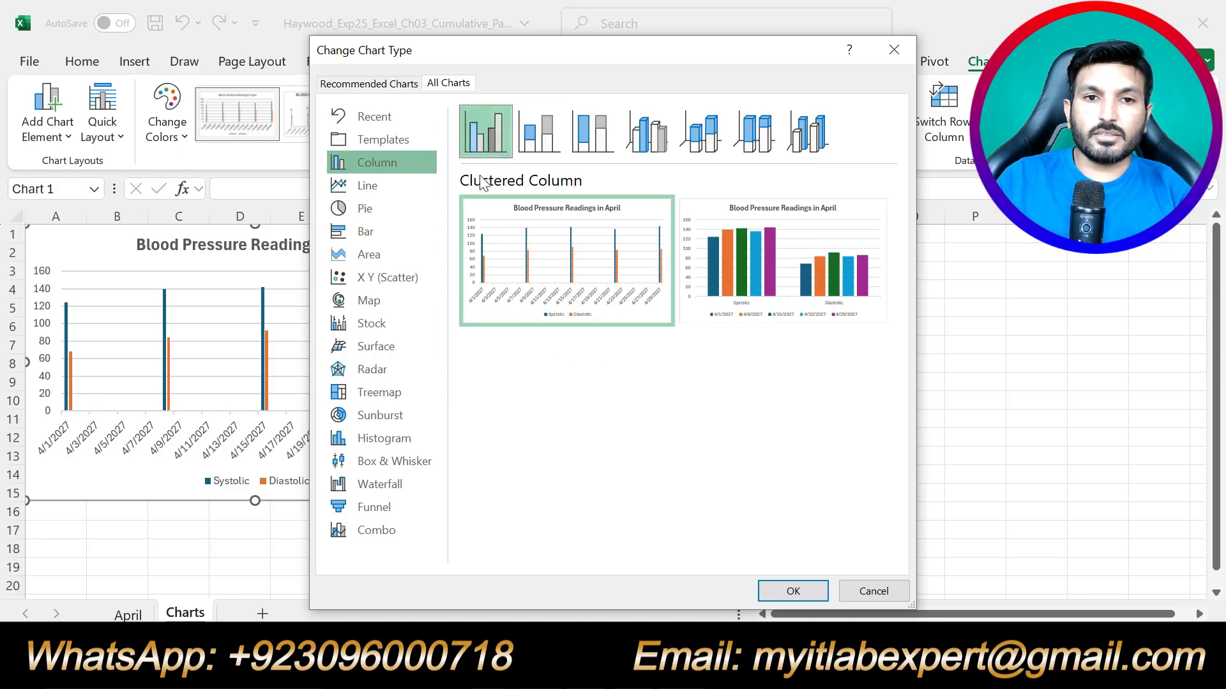
pyautogui.click(391, 244)
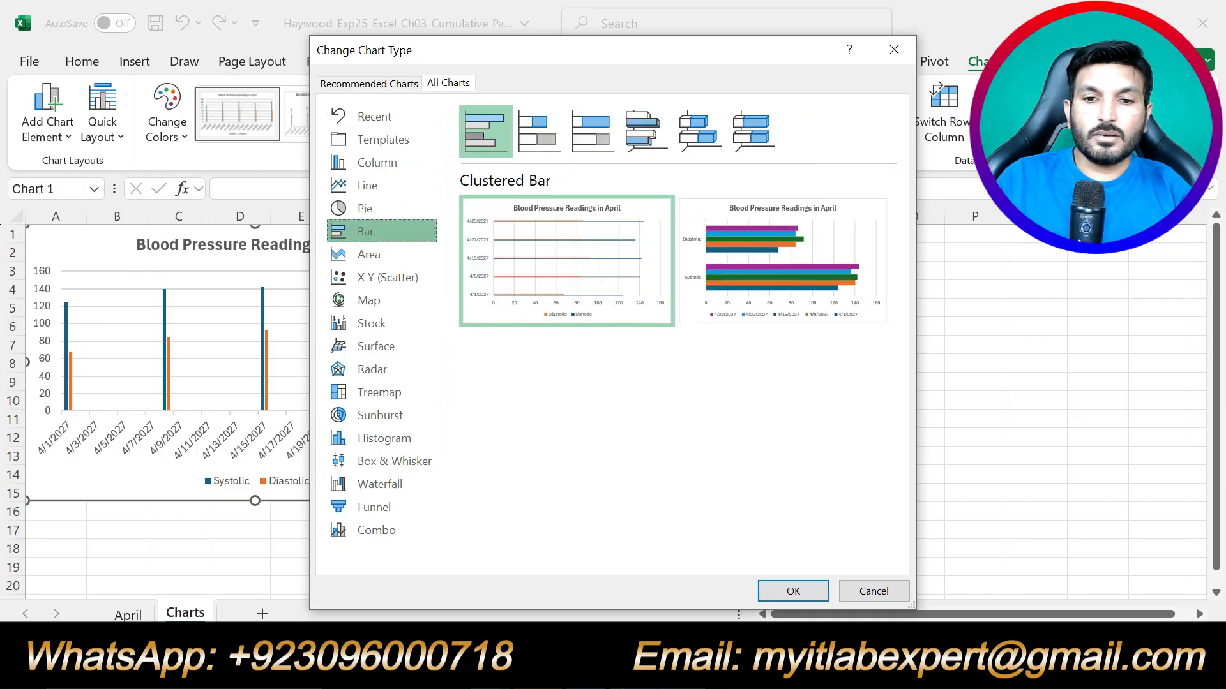
pyautogui.hotkey('alt', 'Tab')
pyautogui.hotkey('alt', 'Tab')
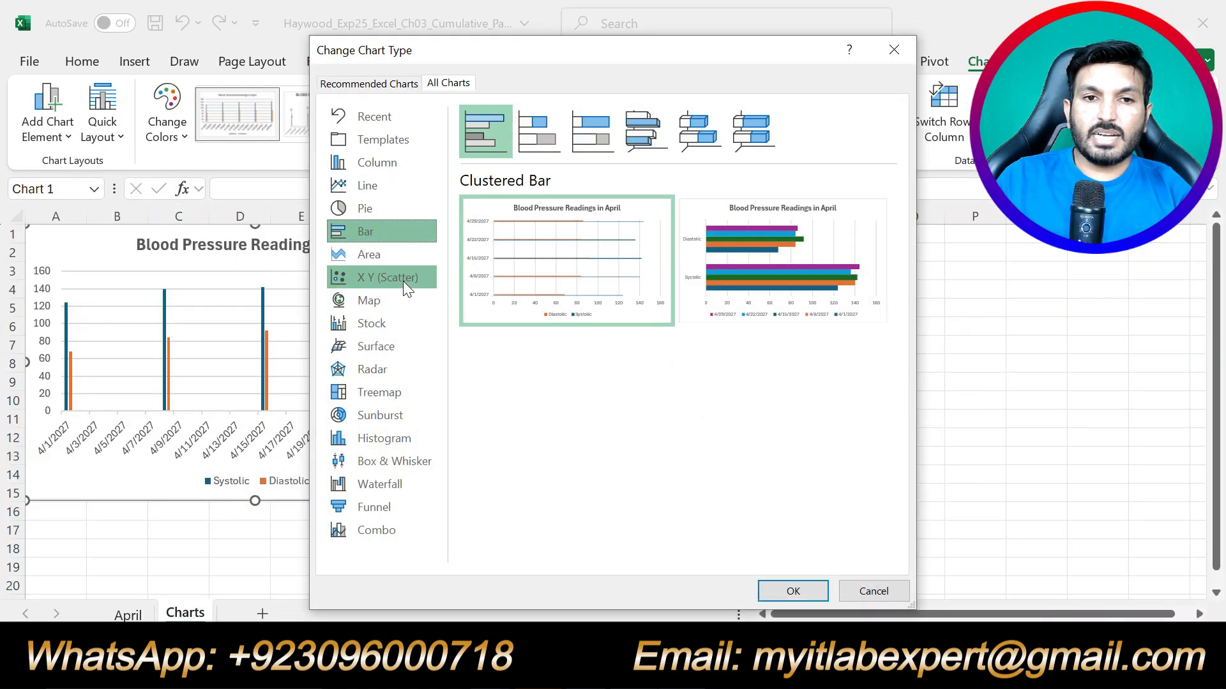
pyautogui.moveTo(483, 279)
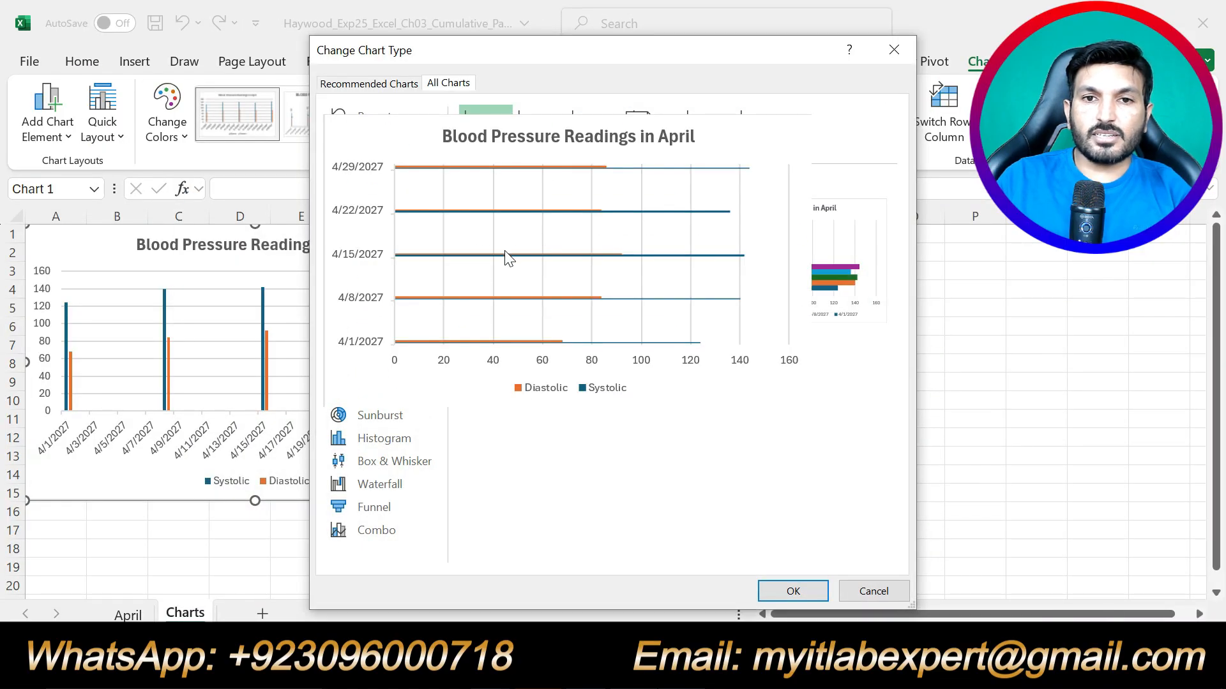
pyautogui.click(793, 591)
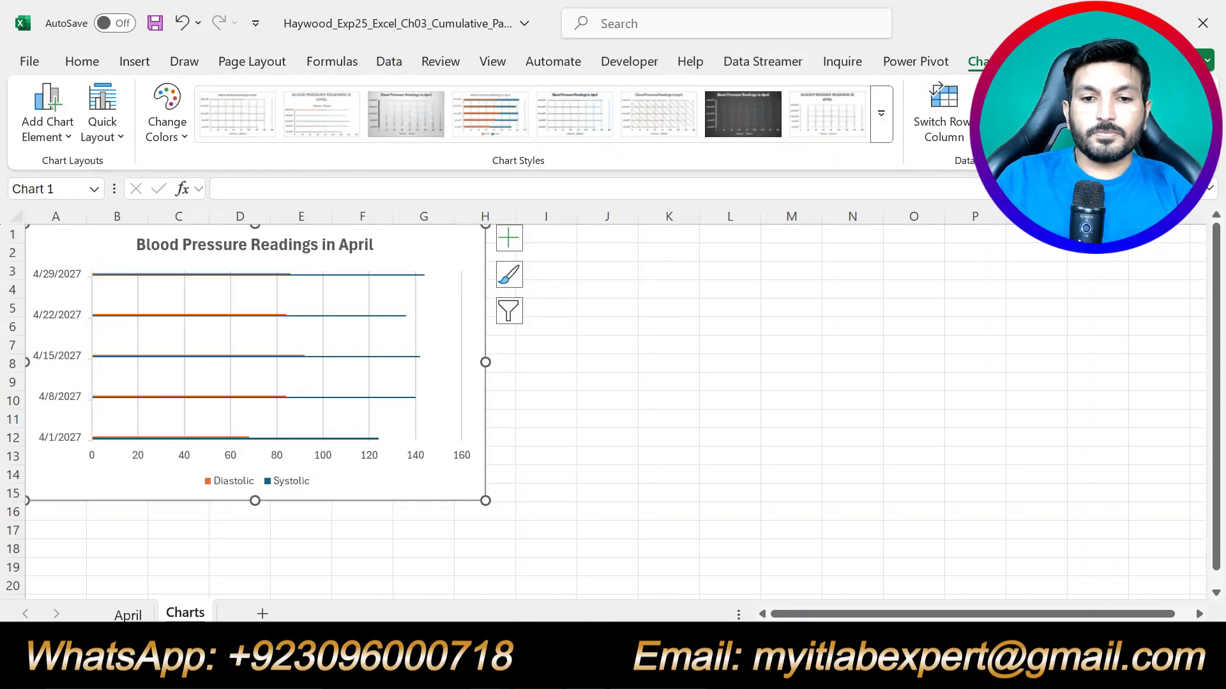
pyautogui.hotkey('alt', 'Tab')
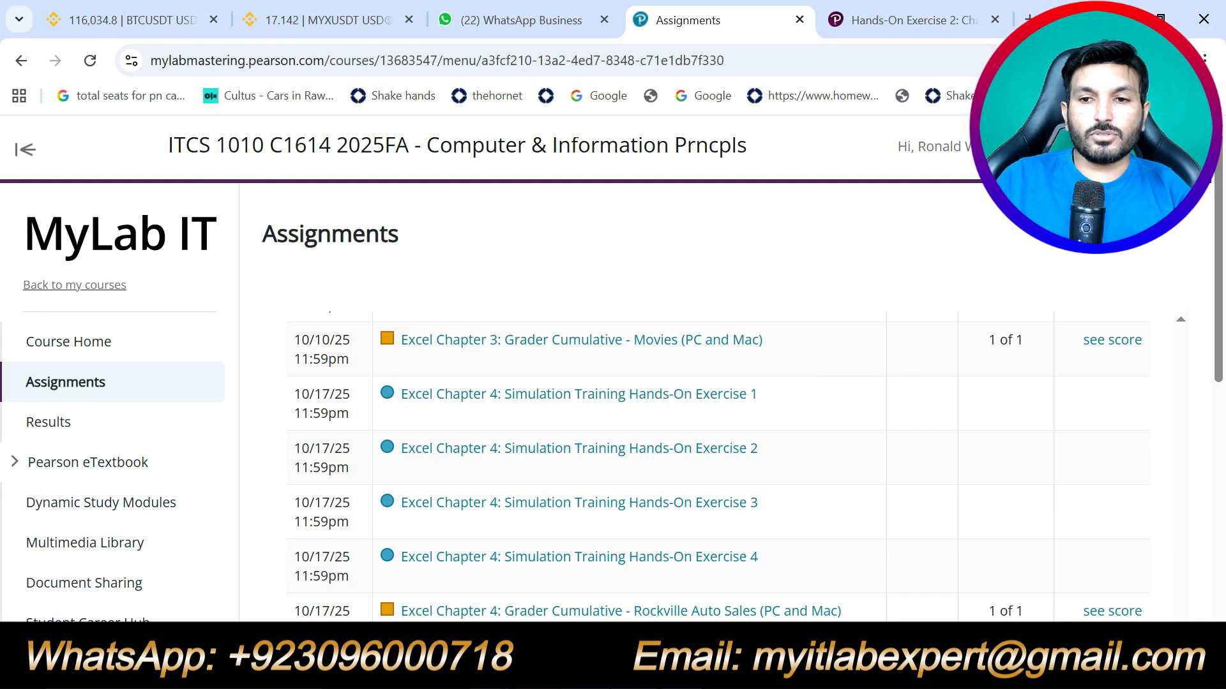
# Undo step 4's highlight and highlight step 5's two lines in yellow.
pyautogui.hotkey('alt', 'Tab')
pyautogui.hotkey('ctrl', 'z')
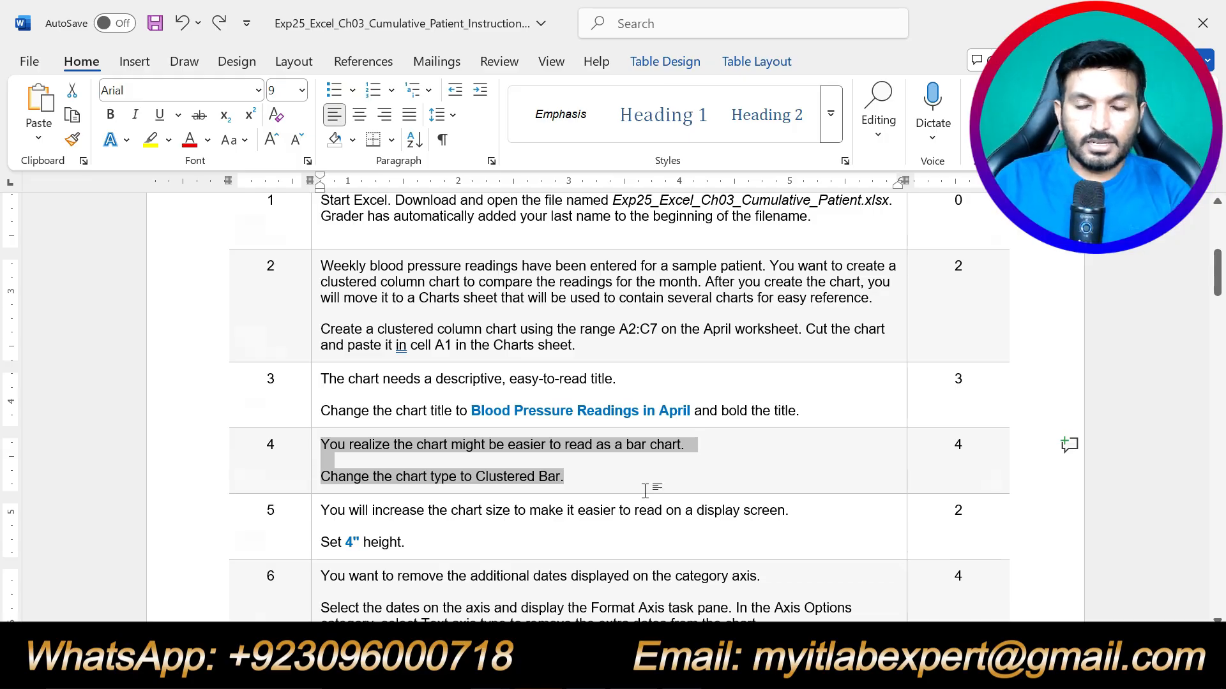
pyautogui.scroll(-1, 645, 490)
pyautogui.moveTo(406, 489); pyautogui.dragTo(321, 456)
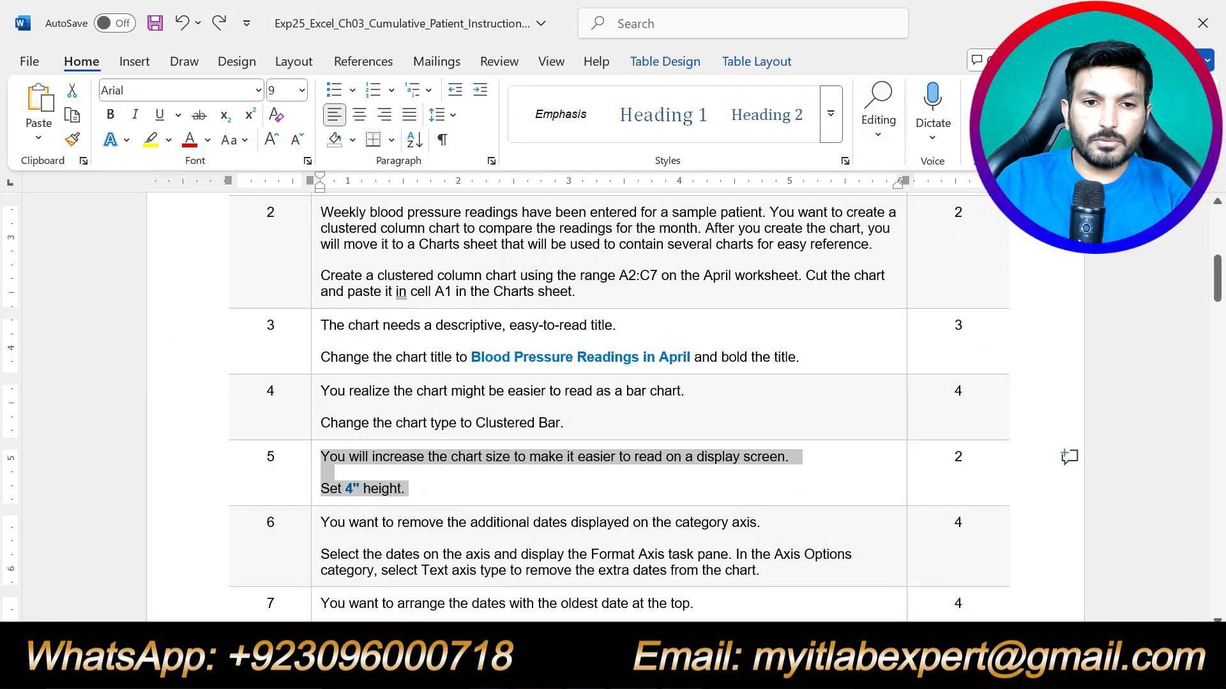
pyautogui.click(409, 423)
pyautogui.click(320, 473)
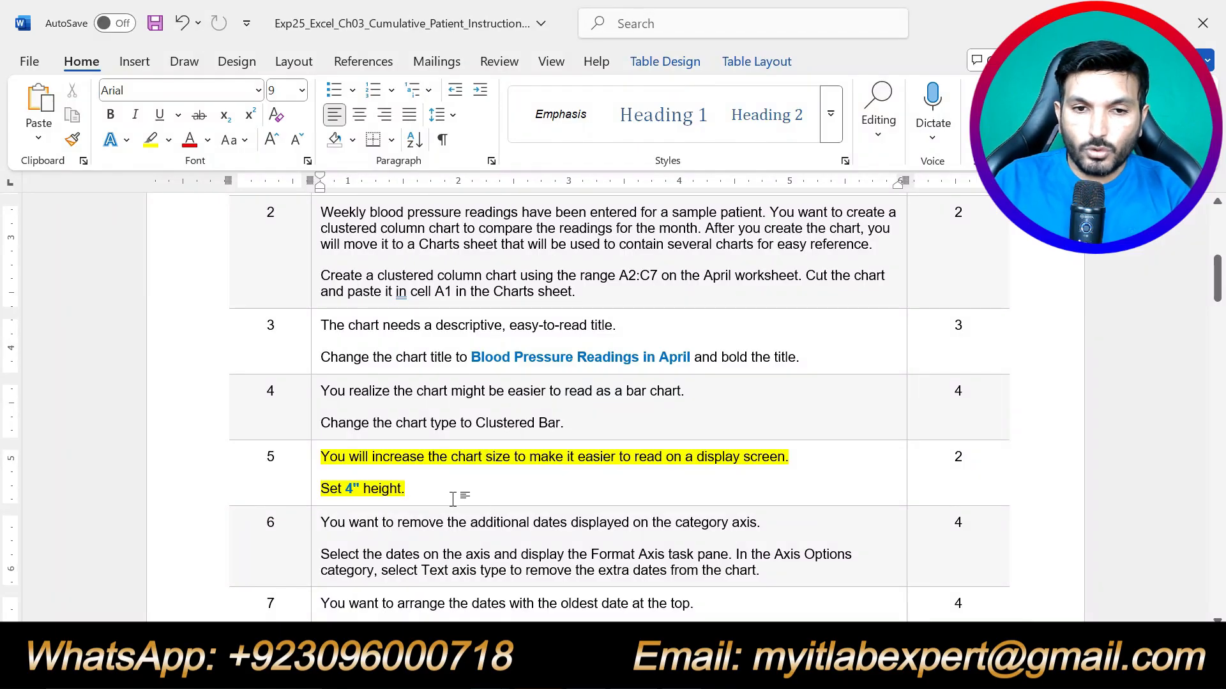
pyautogui.hotkey('alt', 'Tab')
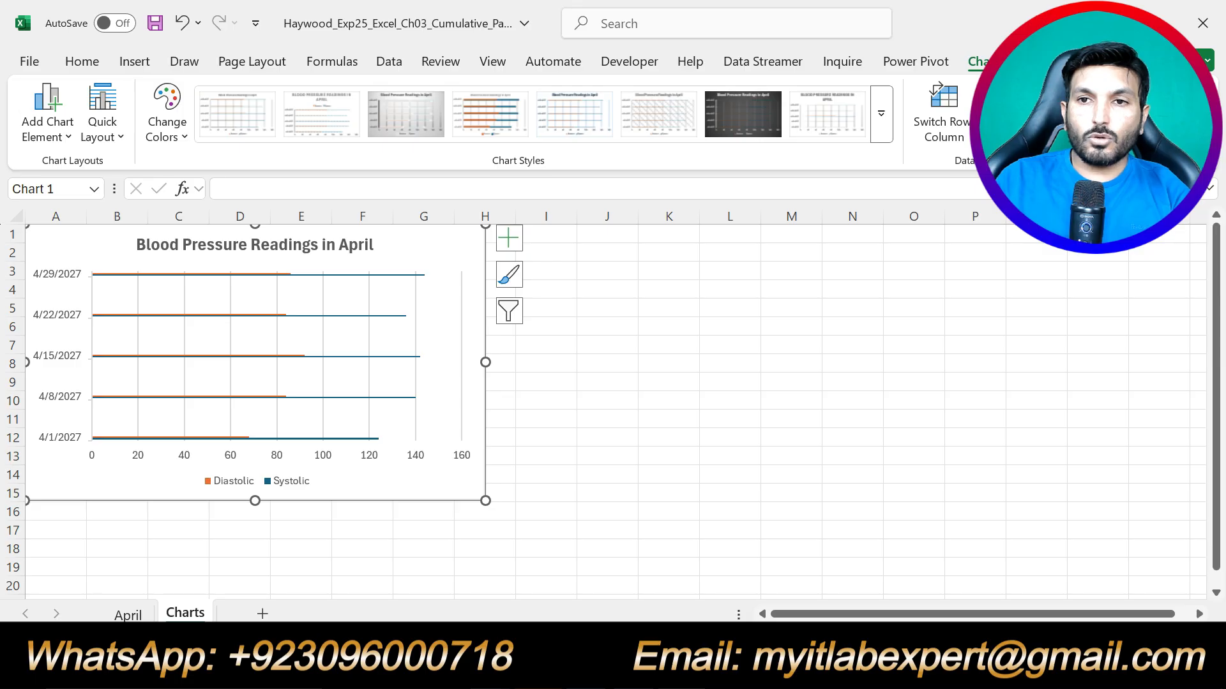
# Set the bar chart's shape height to 4" and undo step 5's yellow highlight.
pyautogui.click(1085, 62)
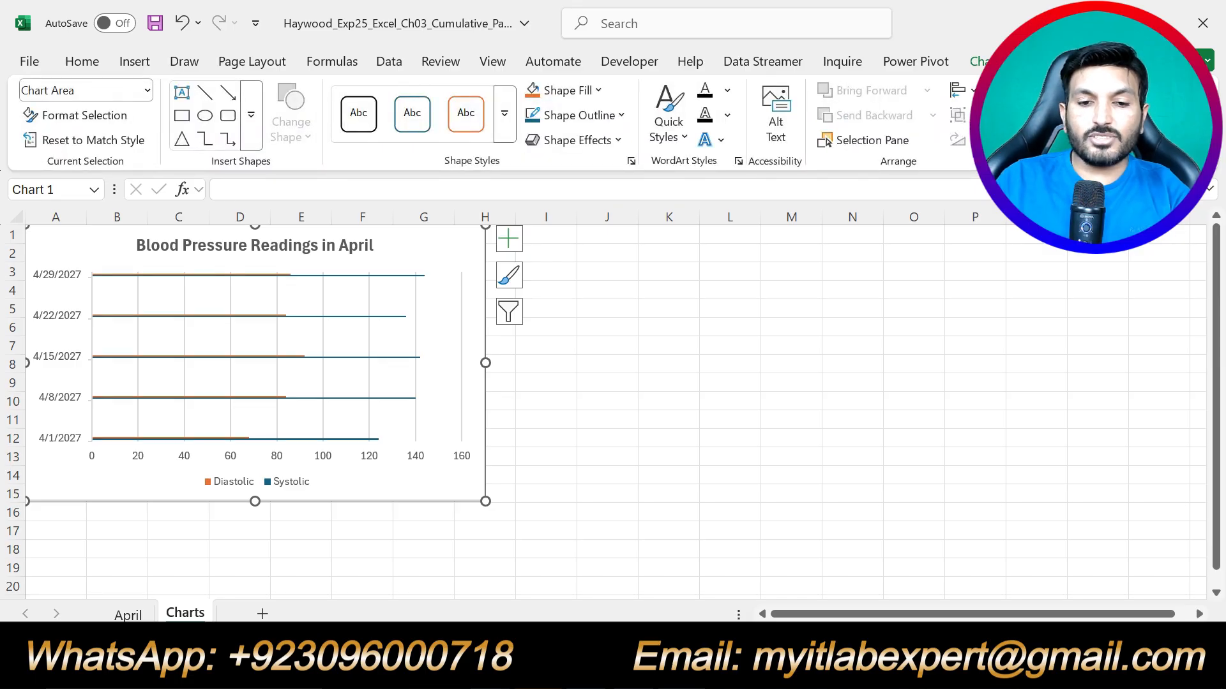
pyautogui.write('4')
pyautogui.press('Return')
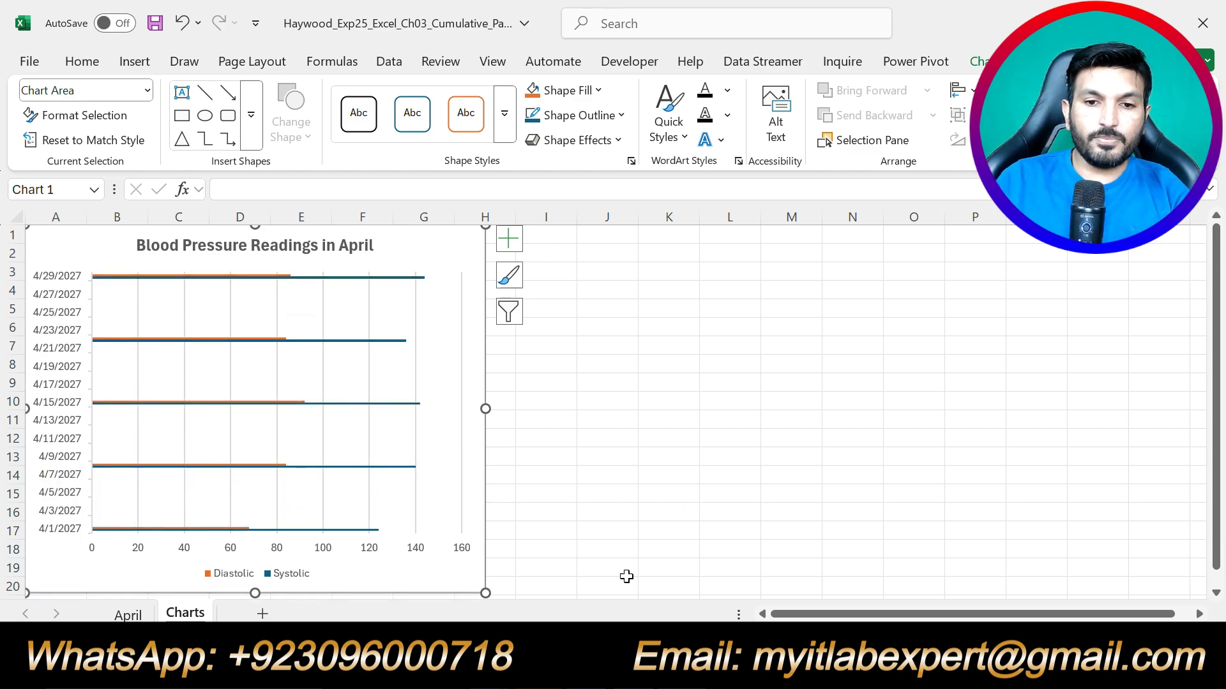
pyautogui.hotkey('alt', 'Tab')
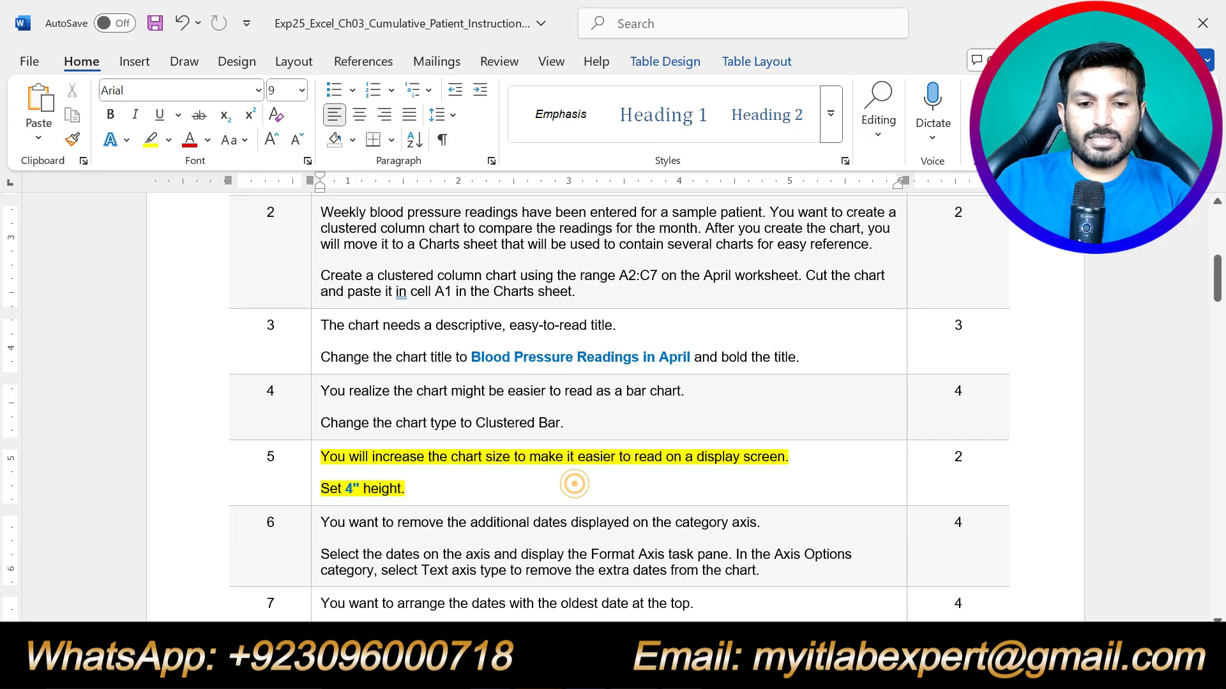
pyautogui.hotkey('ctrl', 'z')
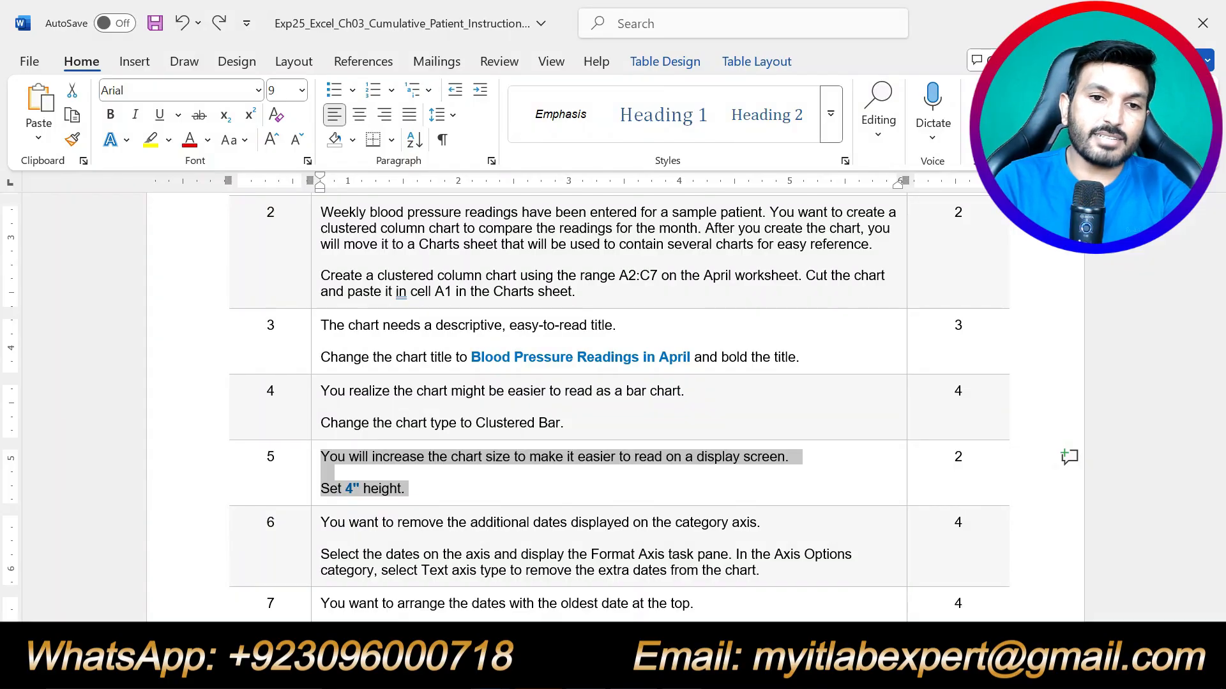
# Highlight step 6's axis-date instructions in yellow.
pyautogui.scroll(-3, 613, 408)
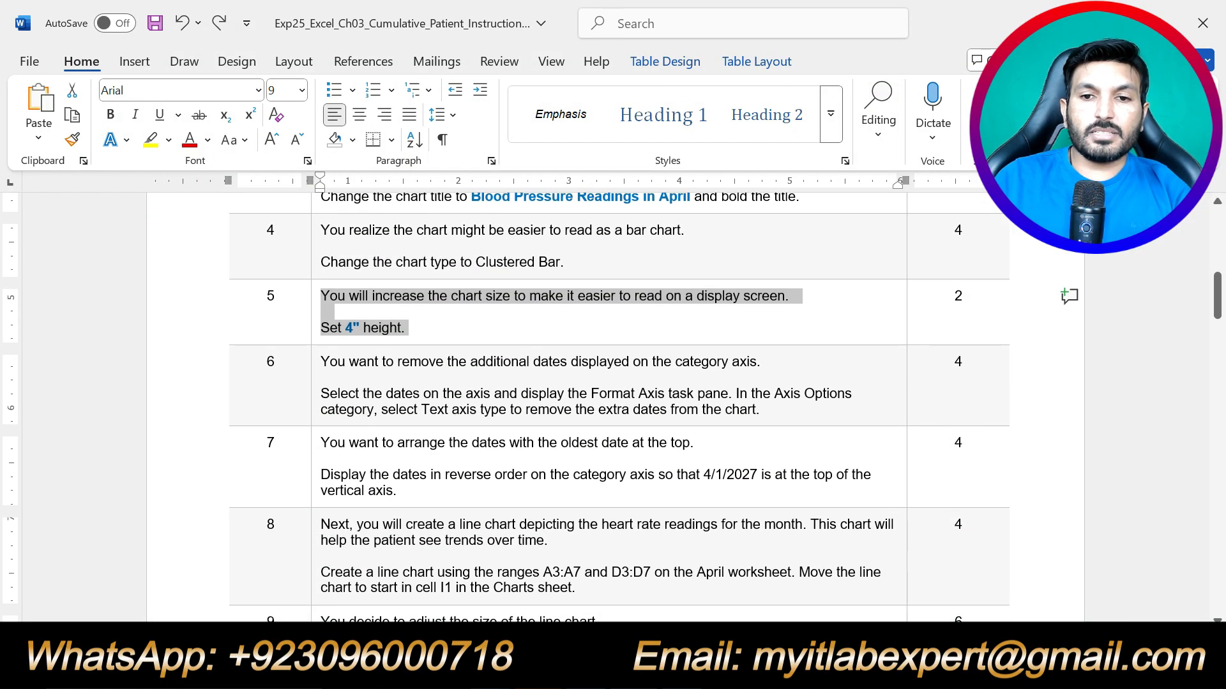
pyautogui.moveTo(759, 409); pyautogui.dragTo(321, 362)
pyautogui.click(396, 333)
pyautogui.click(428, 409)
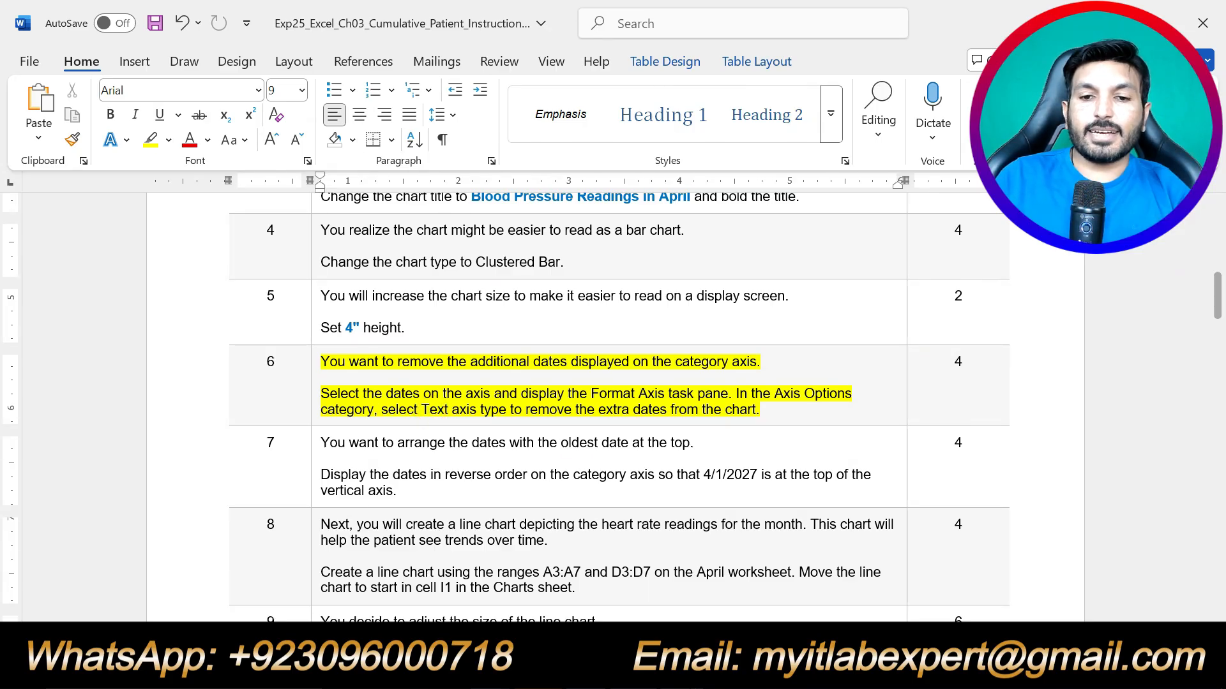
# Select the bar chart's vertical date axis in Excel.
pyautogui.hotkey('alt', 'Tab')
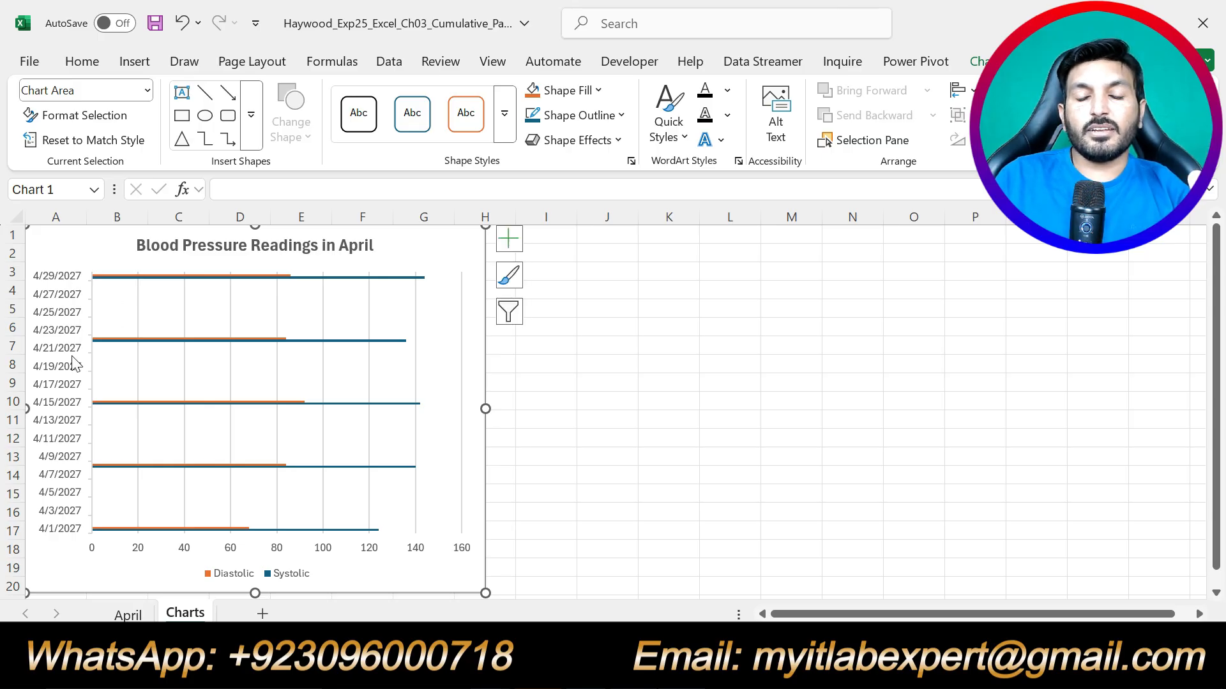
pyautogui.hotkey('alt', 'Tab')
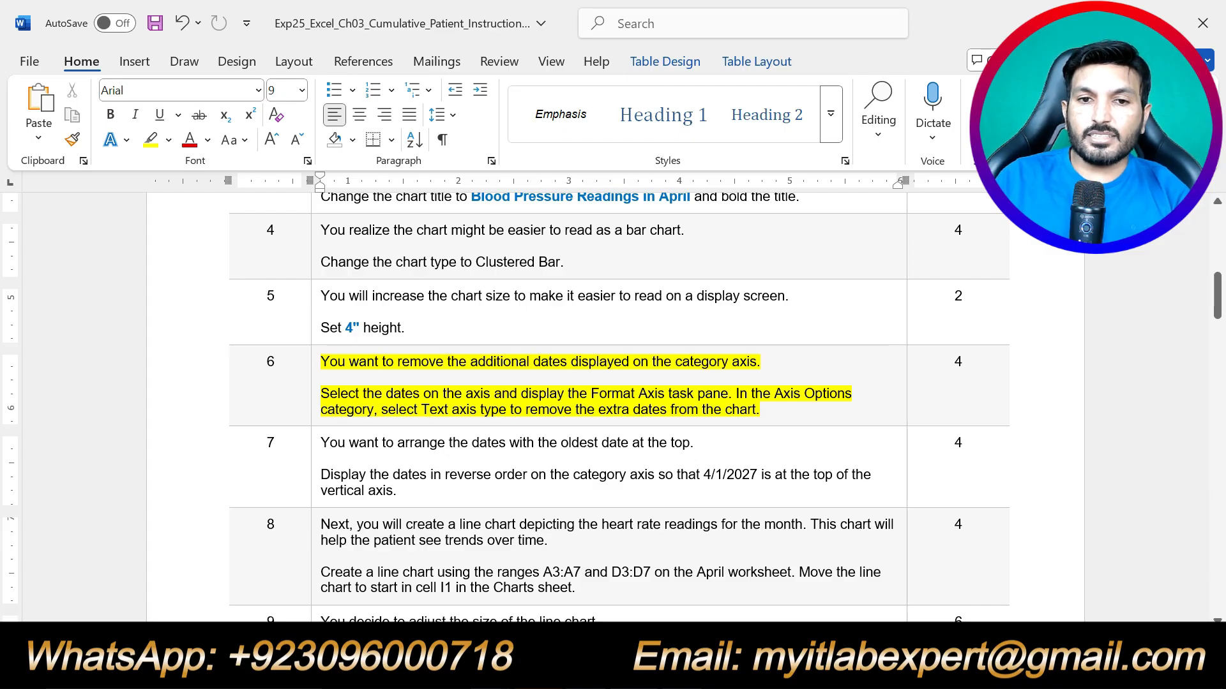
pyautogui.moveTo(735, 393); pyautogui.dragTo(320, 393)
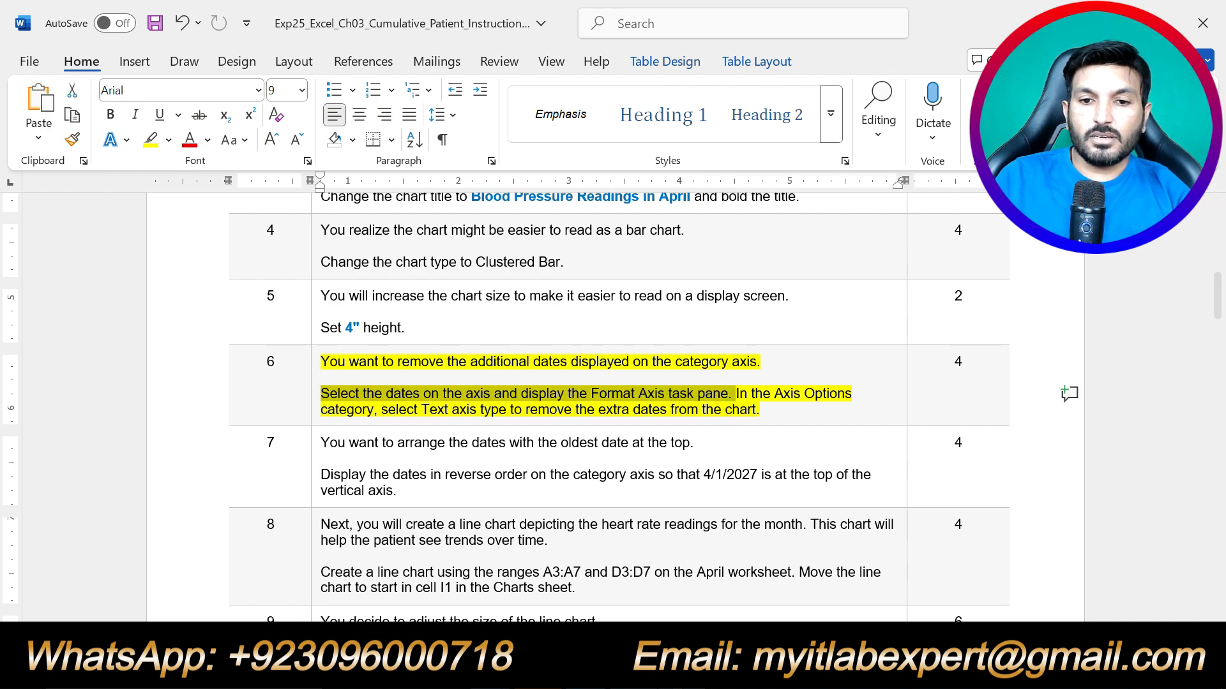
pyautogui.hotkey('alt', 'Tab')
pyautogui.click(64, 359)
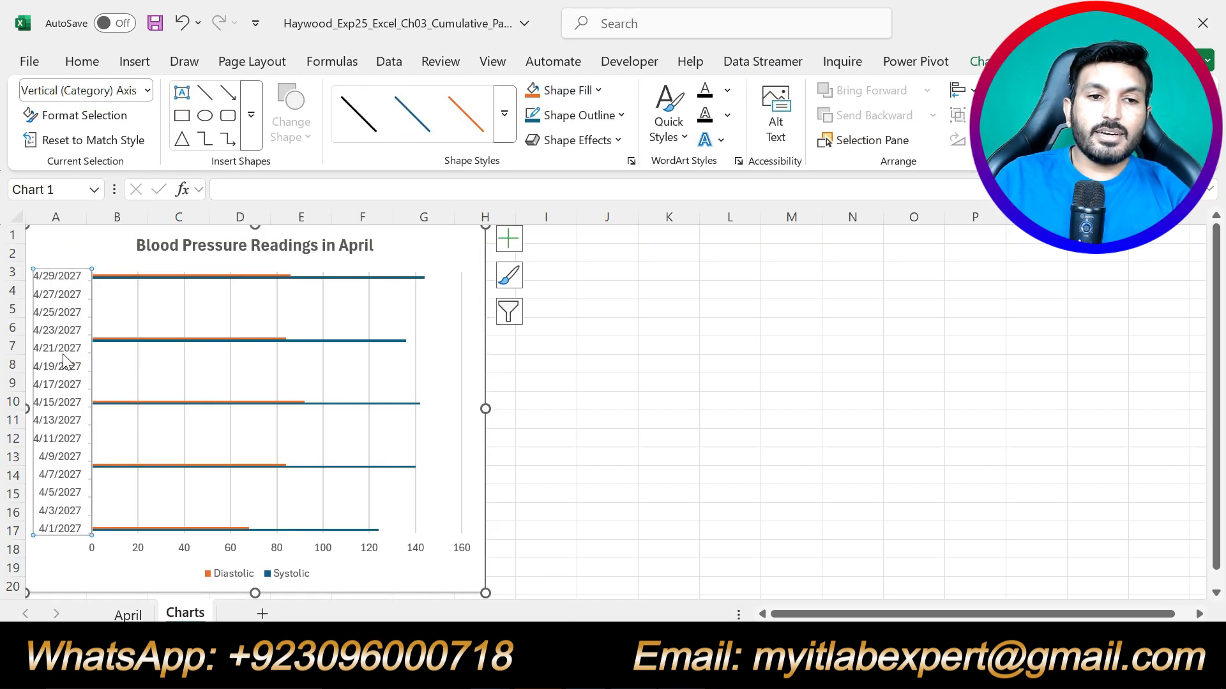
# Set the date axis type to Text axis in the Format Axis pane.
pyautogui.rightClick(64, 359)
pyautogui.click(262, 615)
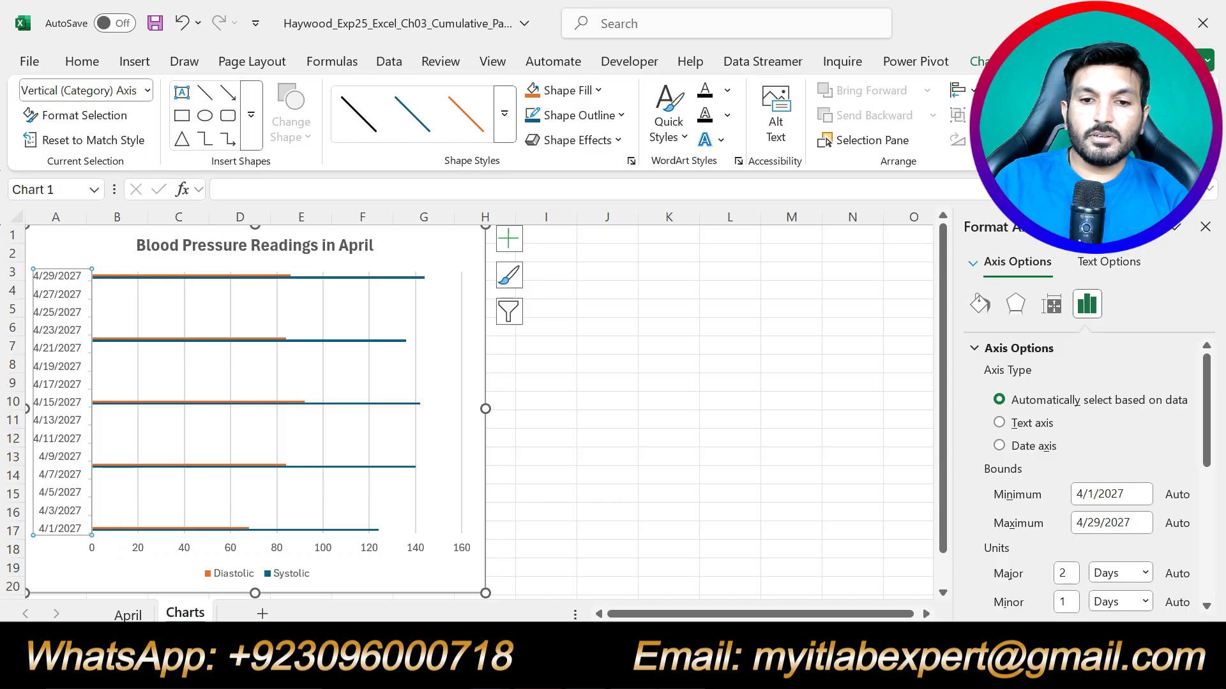
pyautogui.hotkey('alt', 'Tab')
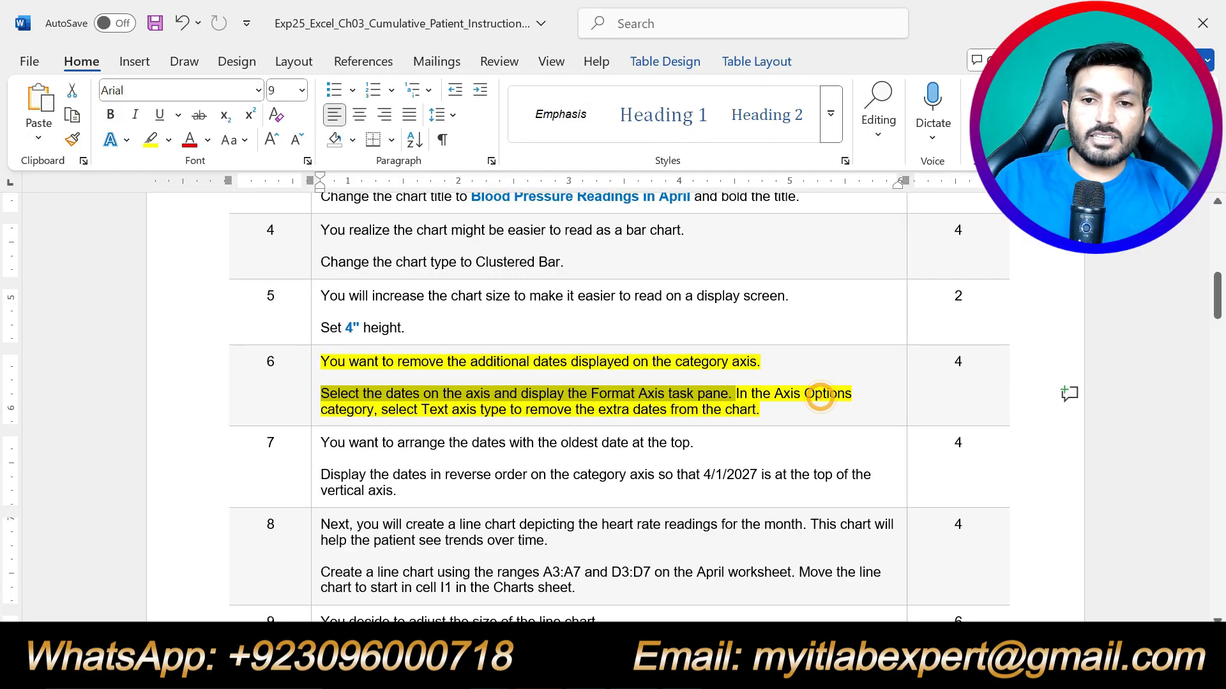
pyautogui.click(818, 396)
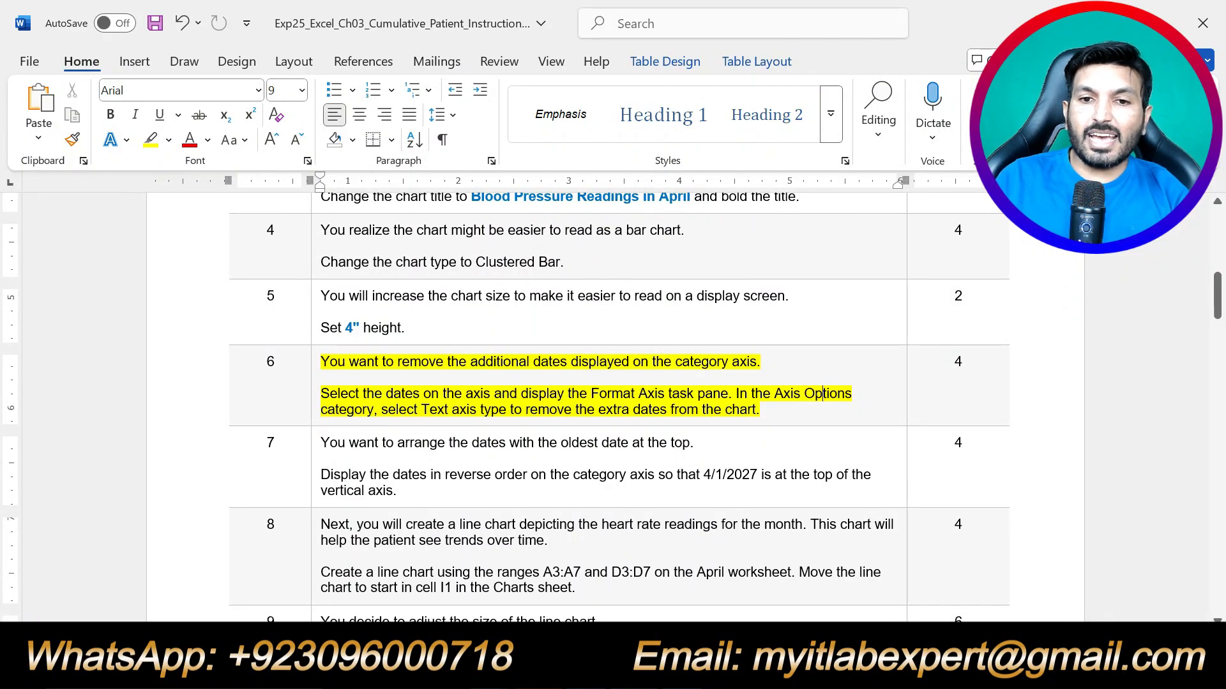
pyautogui.hotkey('alt', 'Tab')
pyautogui.scroll(-2, 1031, 492)
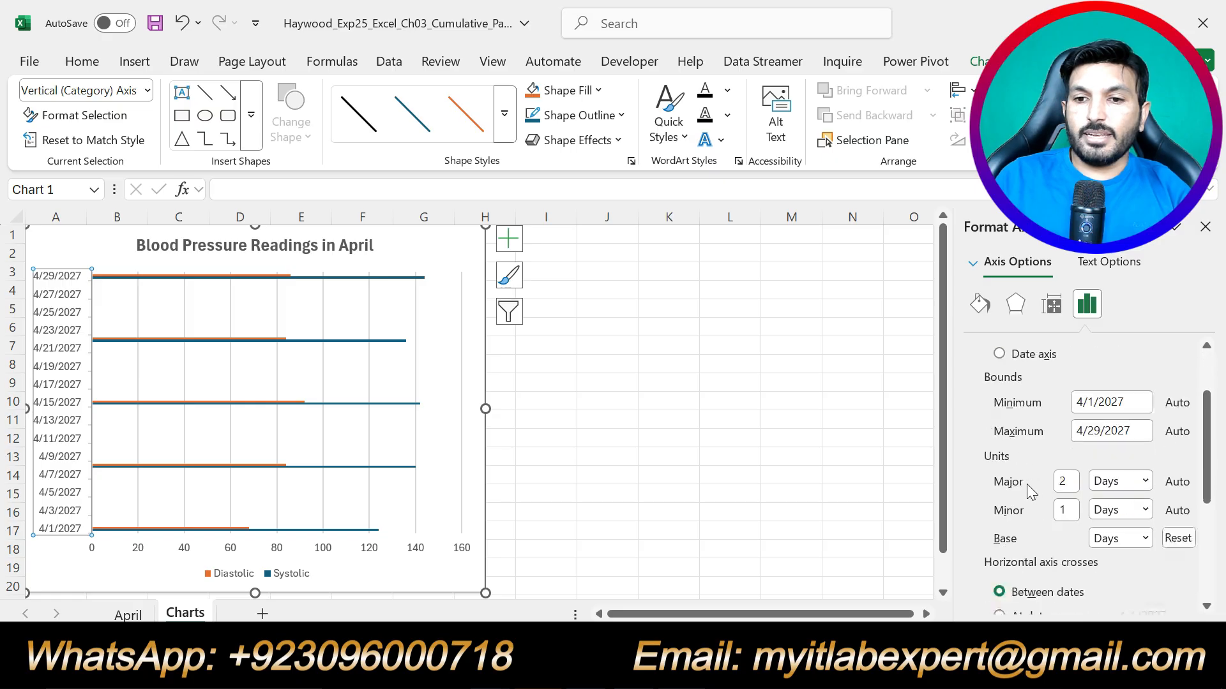
pyautogui.scroll(1, 1031, 491)
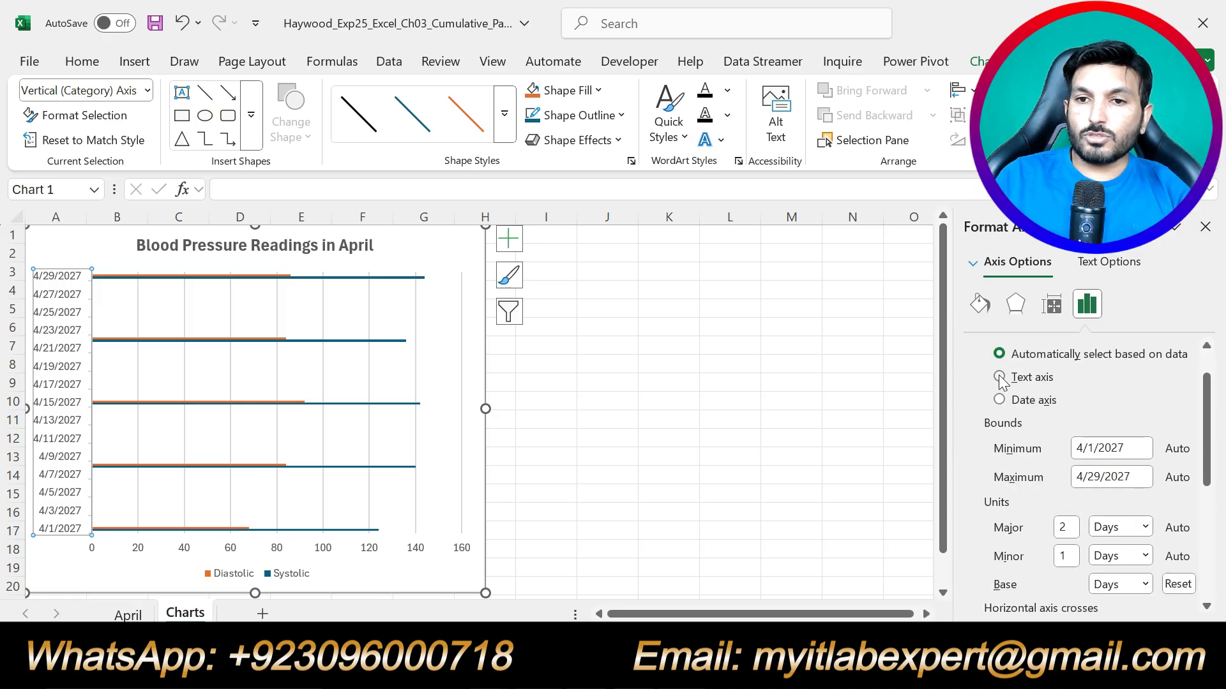
pyautogui.click(1034, 378)
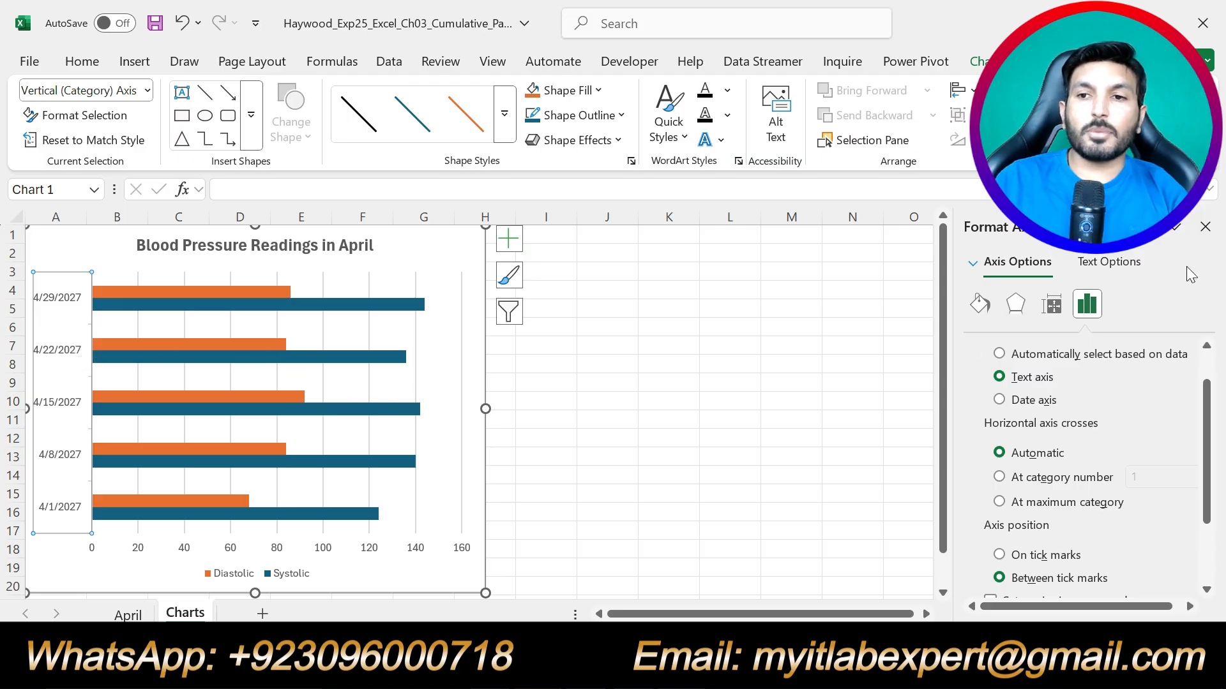
pyautogui.click(1205, 228)
# Undo step 6's yellow highlight in the Word instructions.
pyautogui.hotkey('alt', 'Tab')
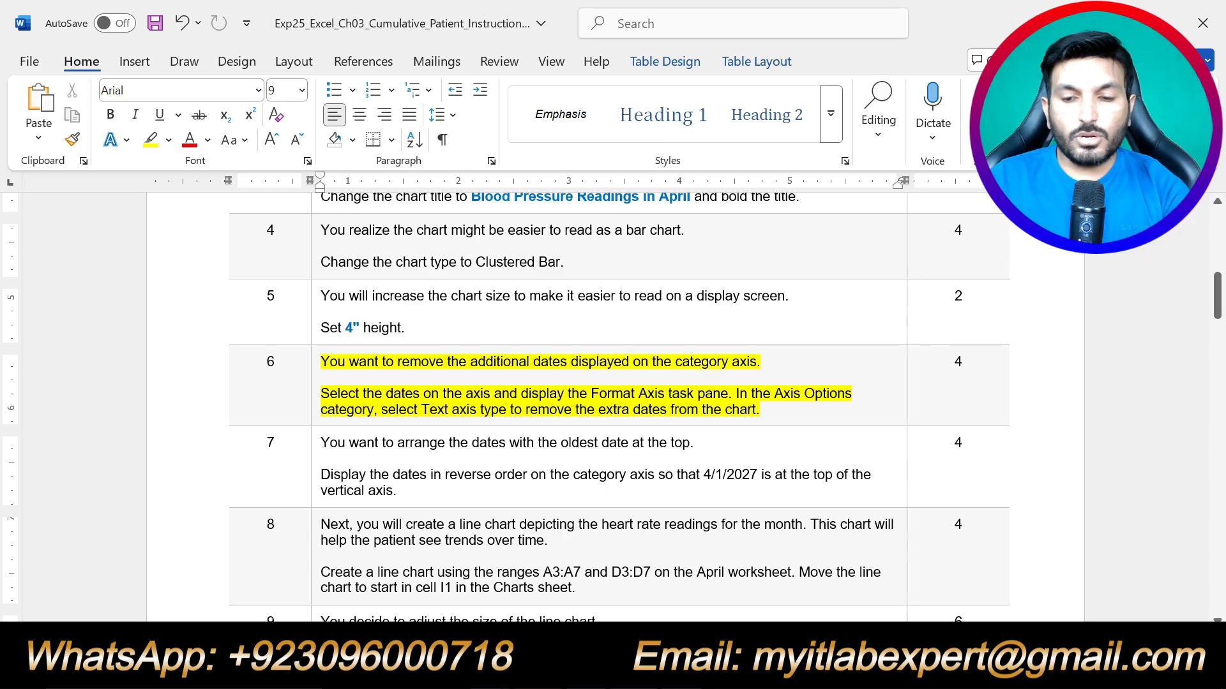
pyautogui.hotkey('ctrl', 'z')
pyautogui.click(770, 407)
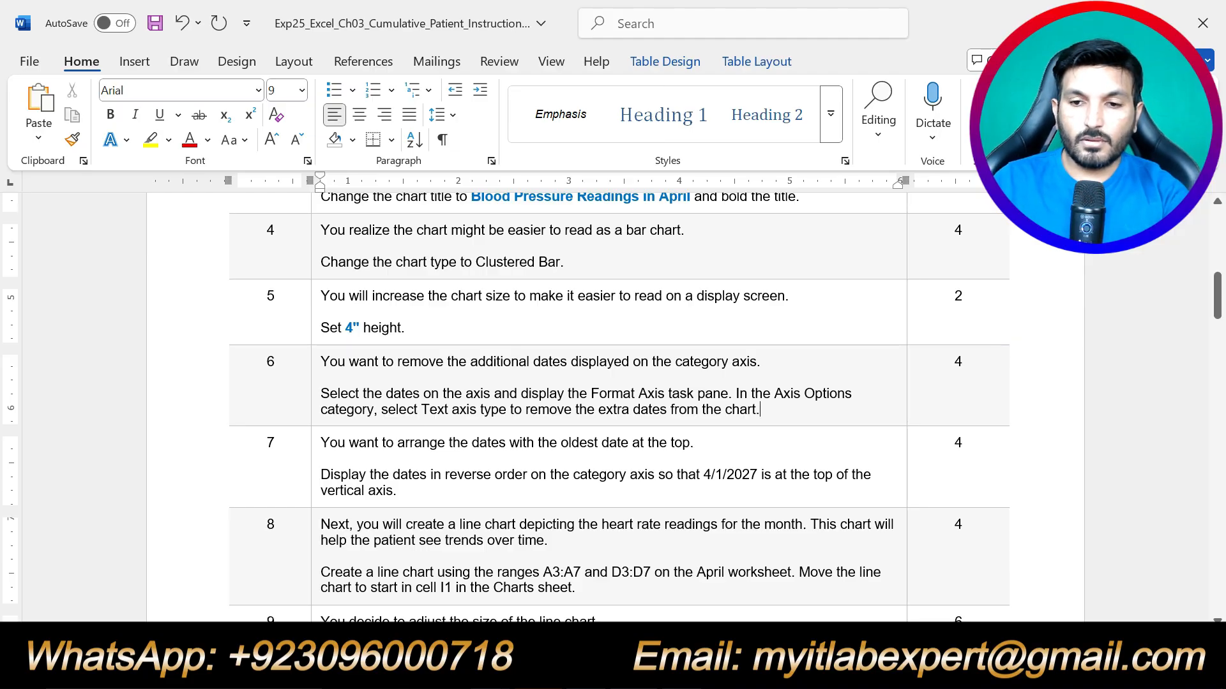
# Highlight step 7's text in yellow in the Word table.
pyautogui.scroll(-1, 613, 409)
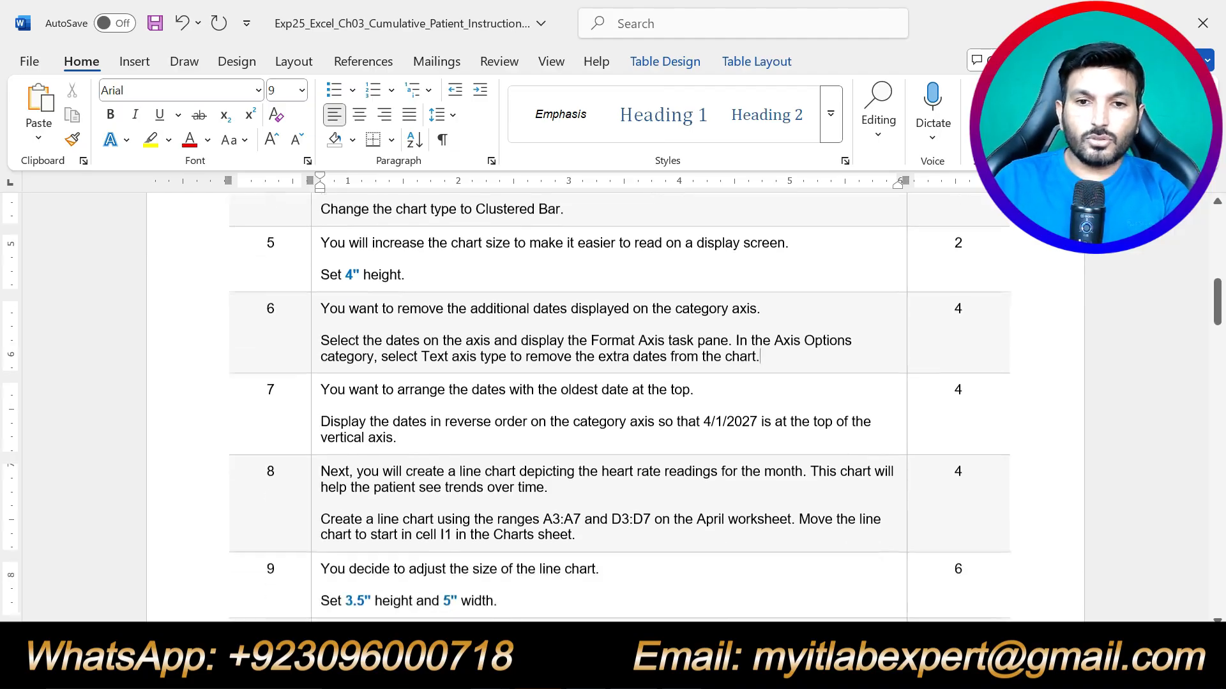
pyautogui.moveTo(397, 436); pyautogui.dragTo(320, 388)
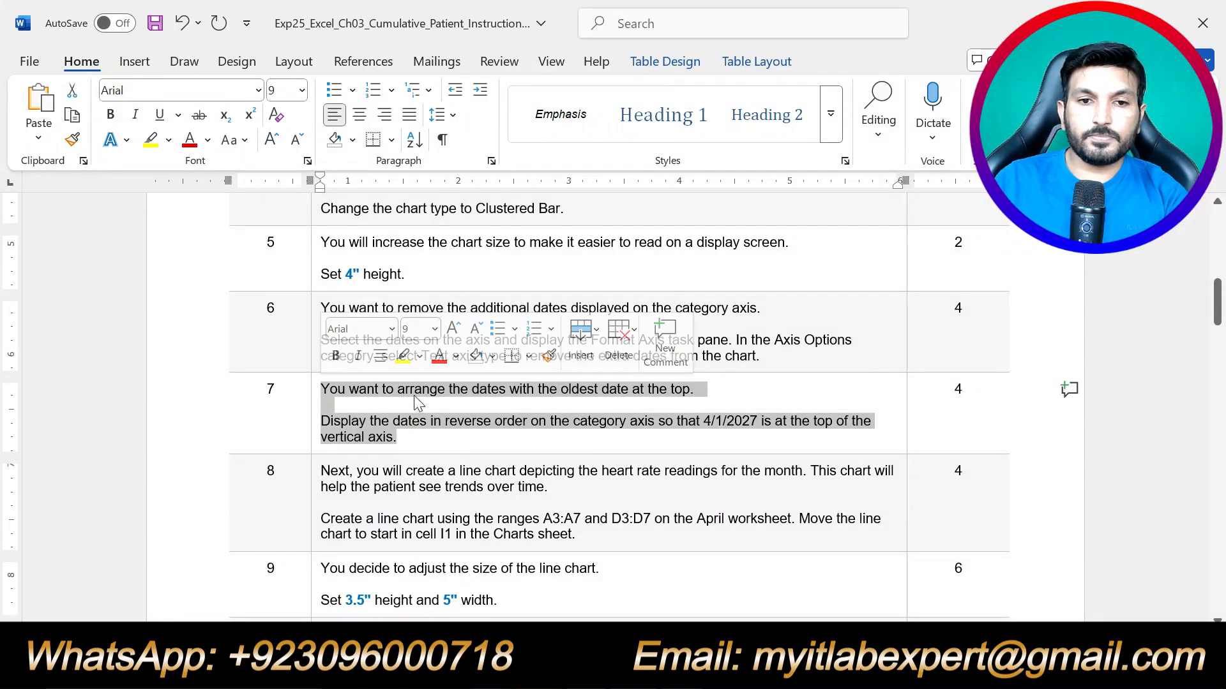
pyautogui.click(401, 356)
pyautogui.click(397, 438)
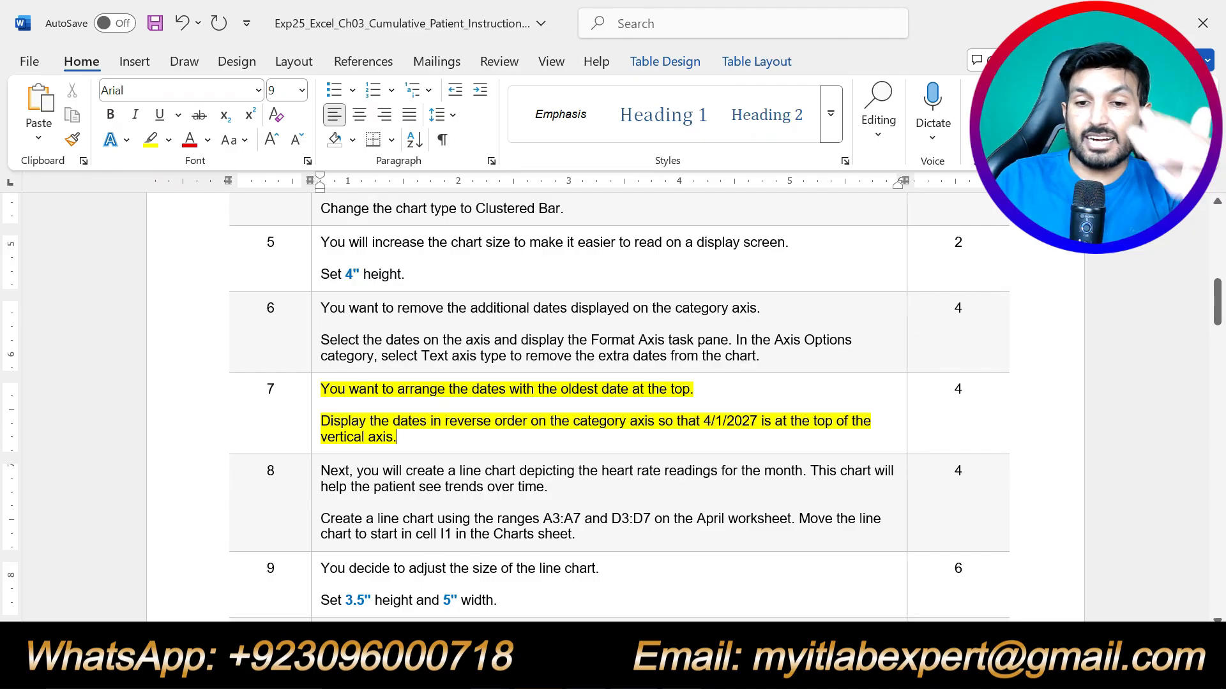
pyautogui.hotkey('alt', 'Tab')
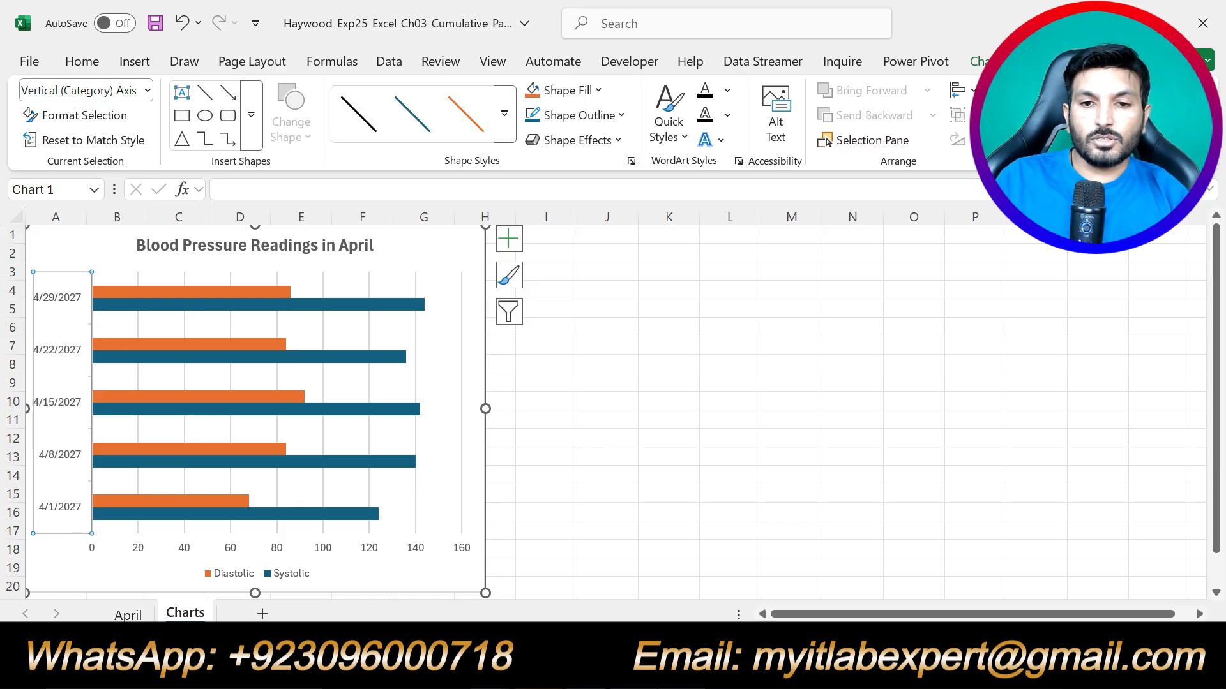
pyautogui.hotkey('alt', 'Tab')
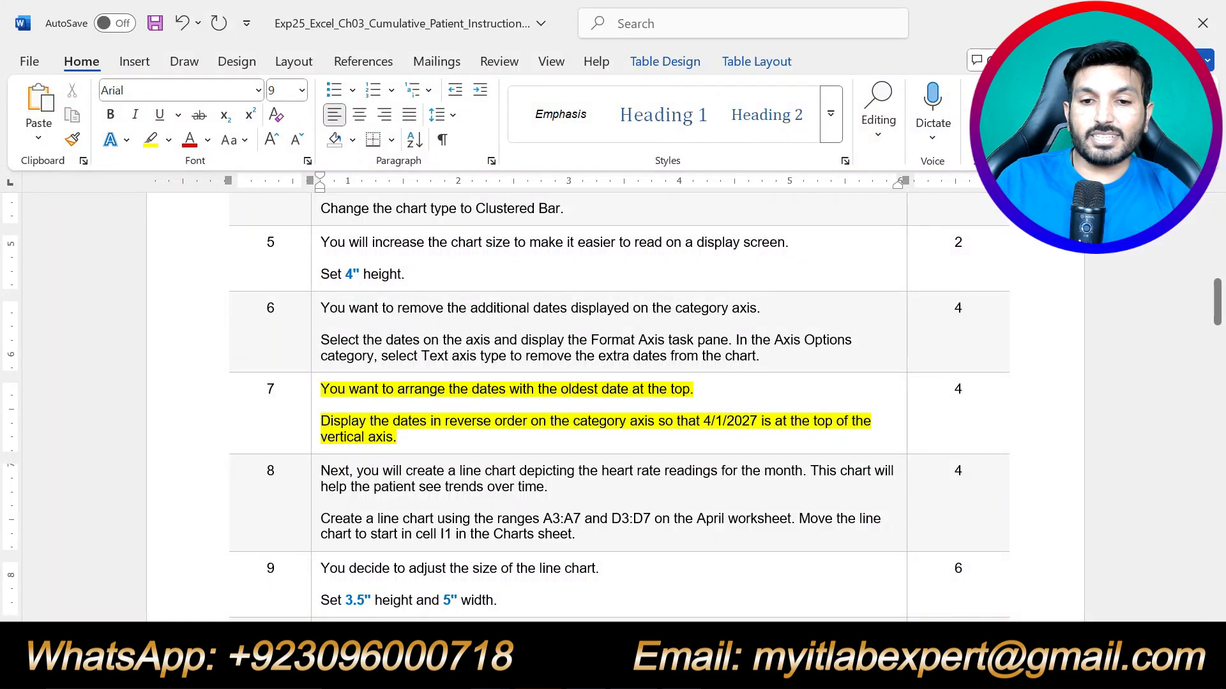
pyautogui.hotkey('alt', 'Tab')
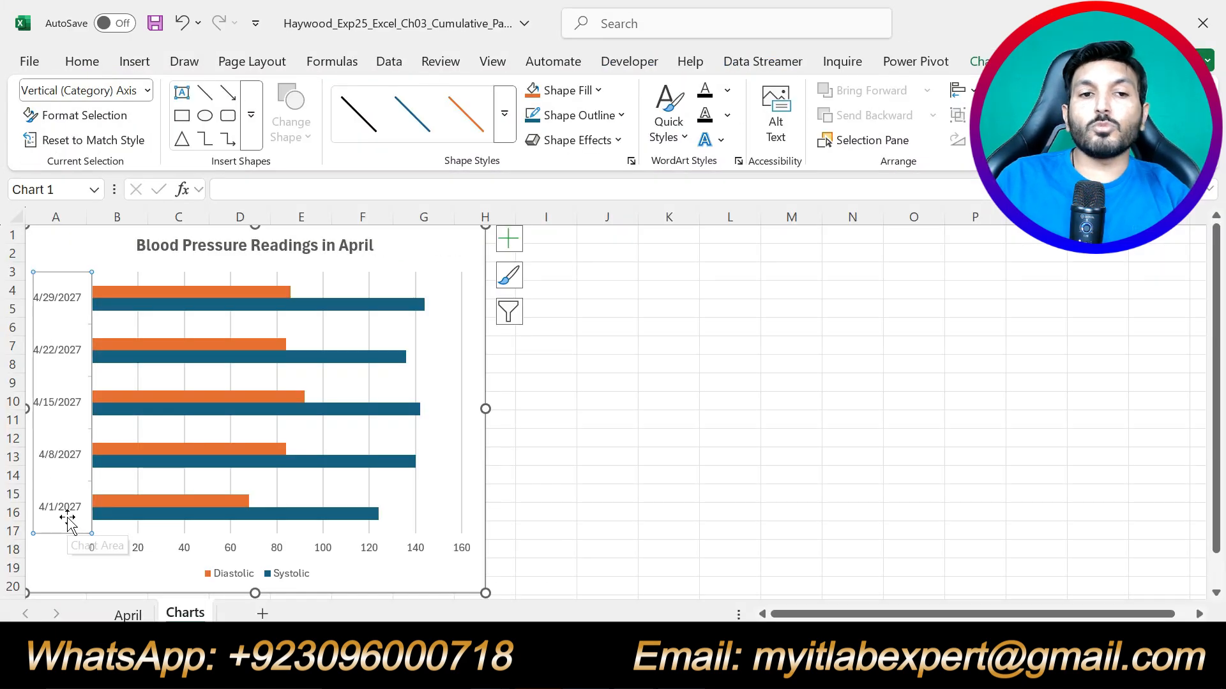
# Turn on Categories in reverse order for the vertical date axis, putting 4/1/2027 on top.
pyautogui.click(69, 319)
pyautogui.click(69, 351)
pyautogui.rightClick(68, 352)
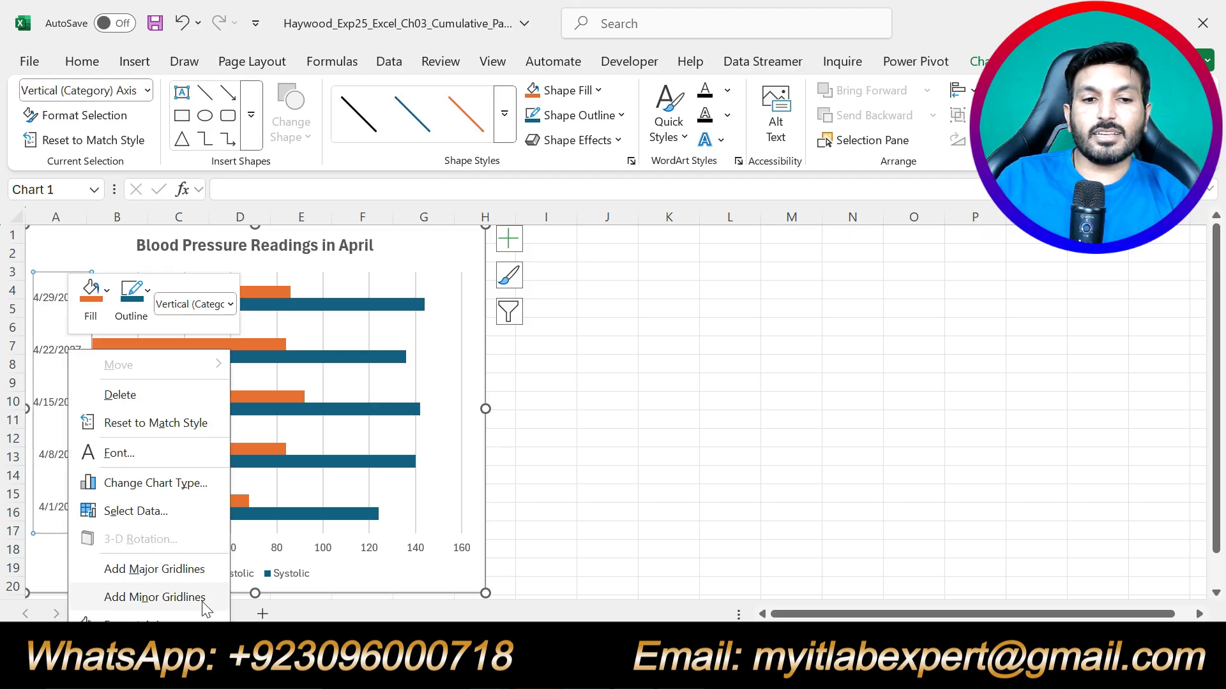
pyautogui.click(191, 614)
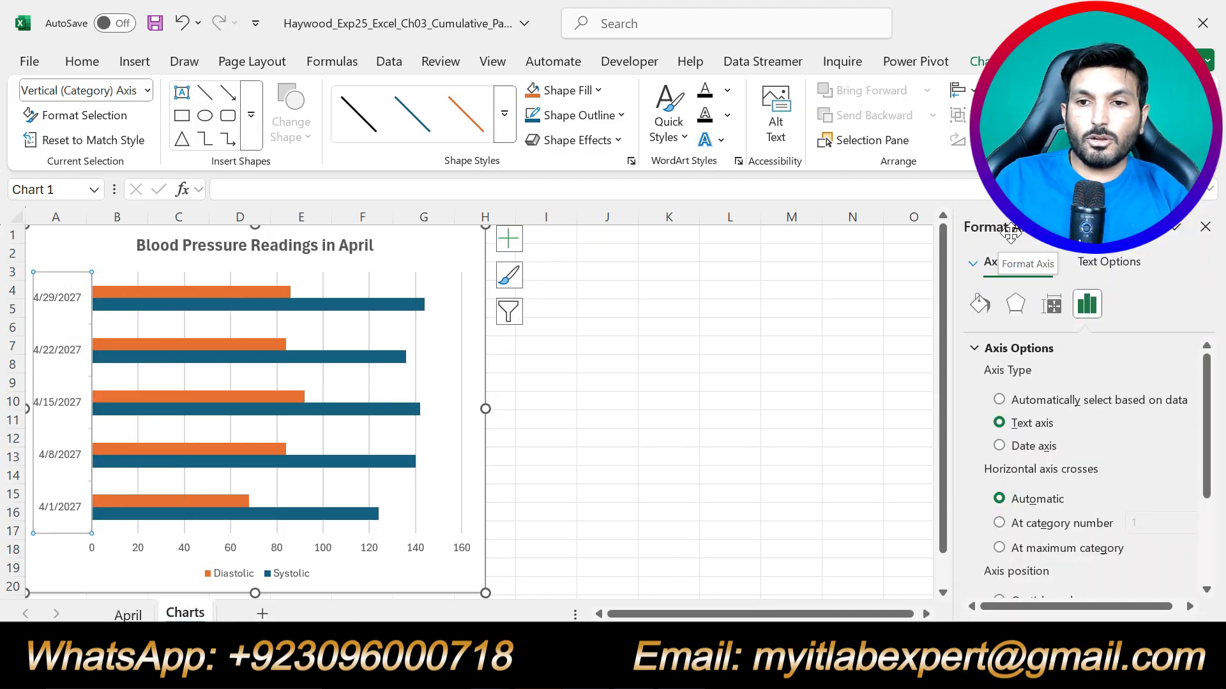
pyautogui.scroll(-3, 1034, 485)
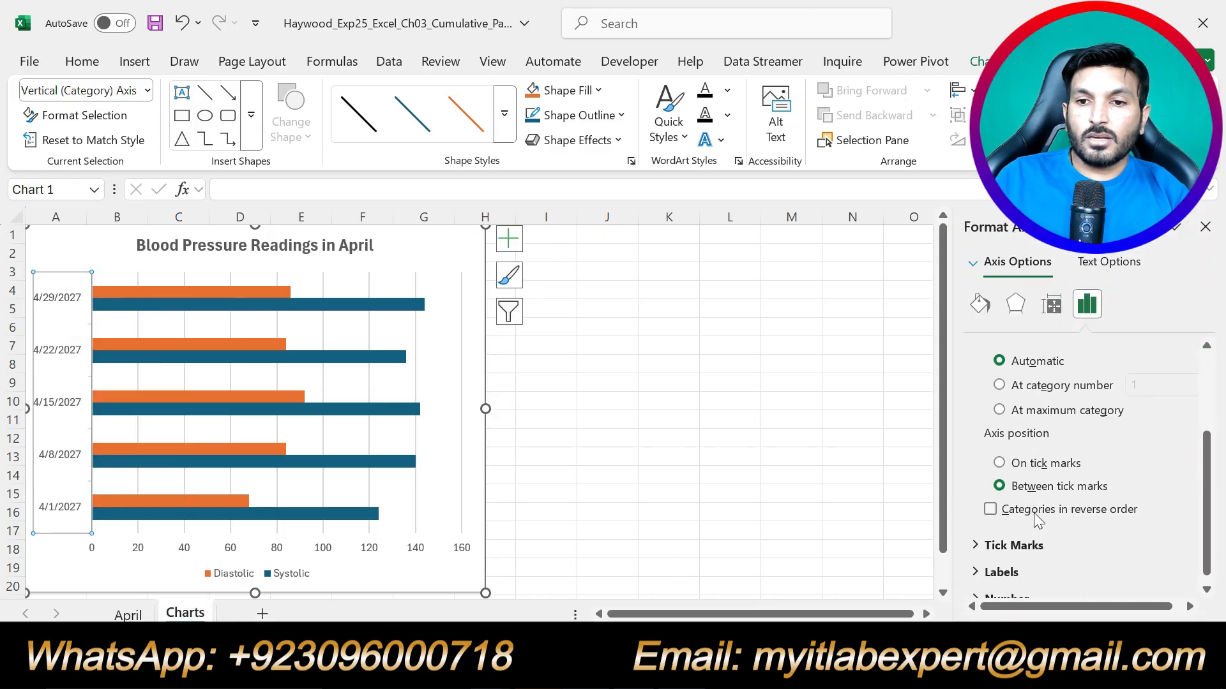
pyautogui.click(990, 509)
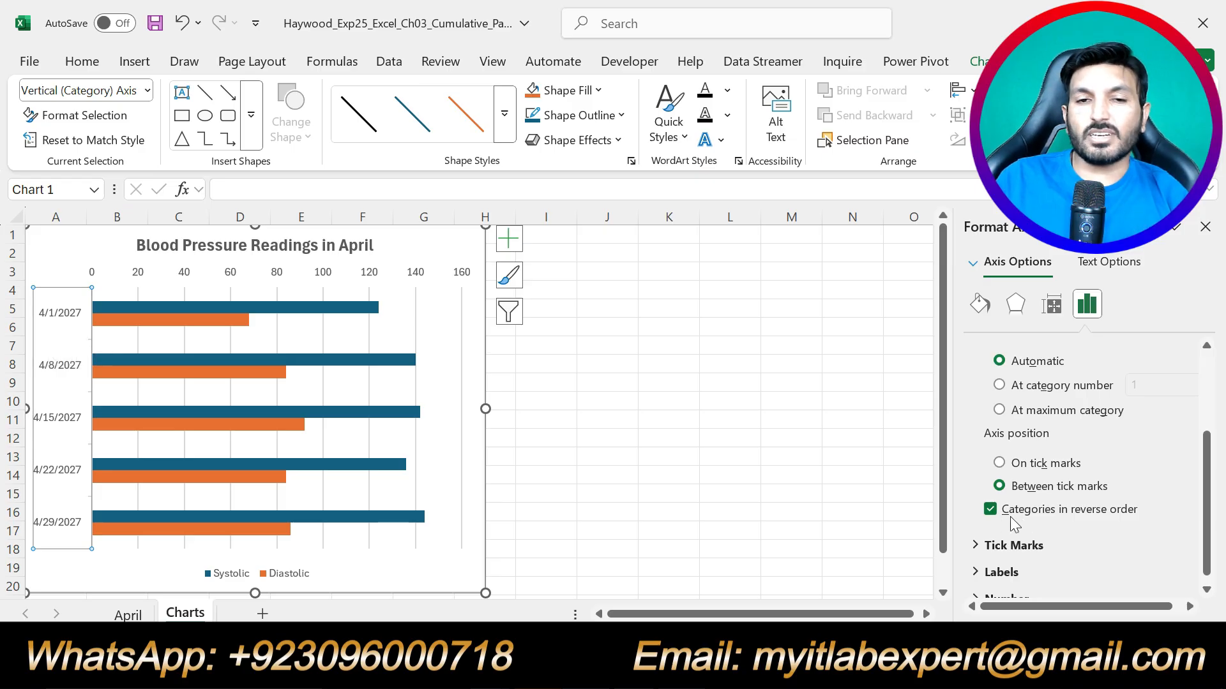
pyautogui.click(1204, 227)
pyautogui.hotkey('alt', 'Tab')
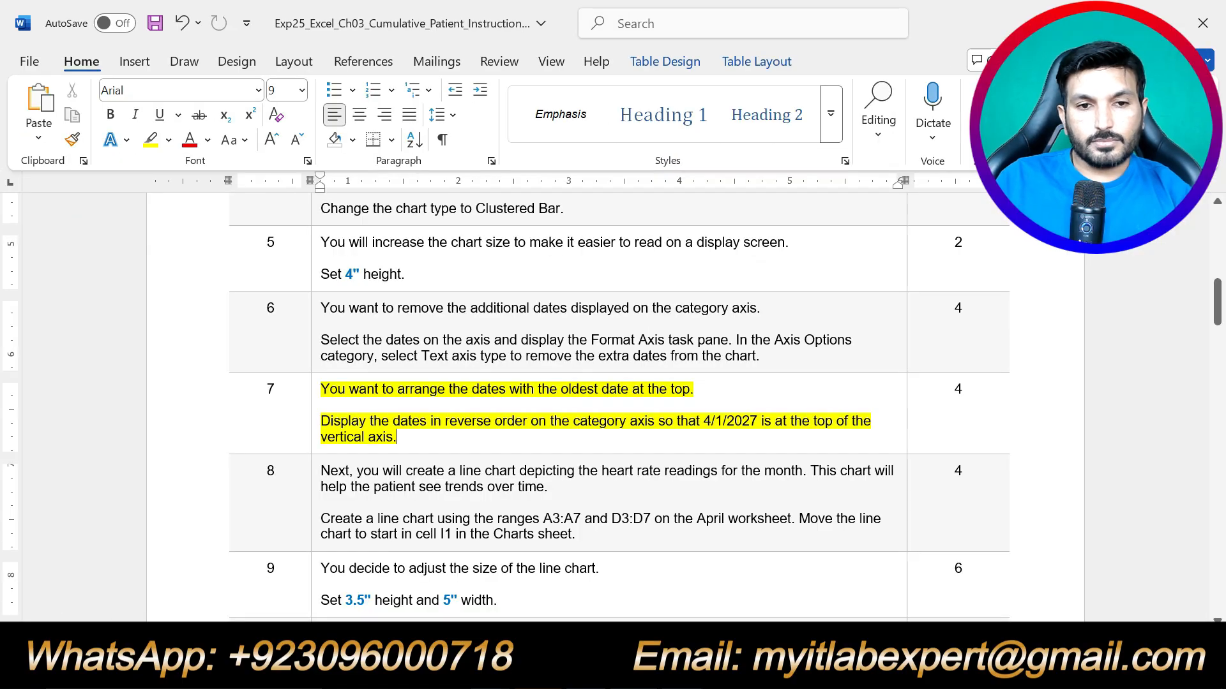
# Undo step 7's highlight and highlight step 8's line-chart instructions in yellow.
pyautogui.hotkey('ctrl', 'z')
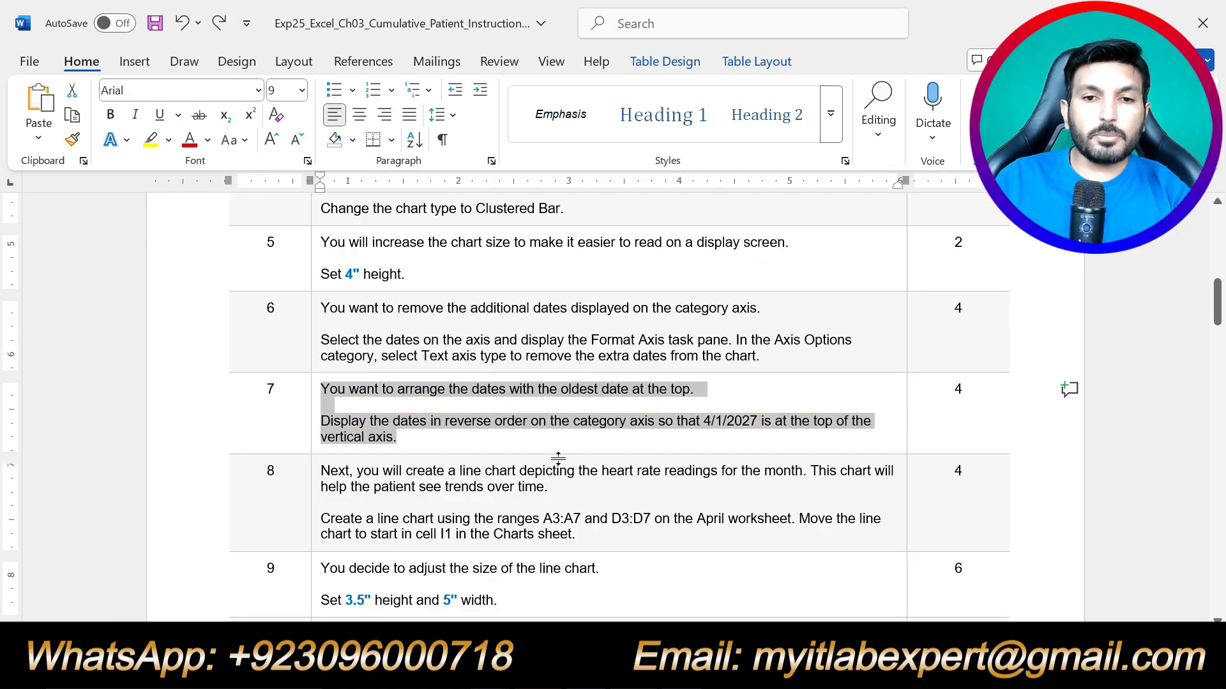
pyautogui.moveTo(576, 535); pyautogui.dragTo(388, 450)
pyautogui.click(400, 429)
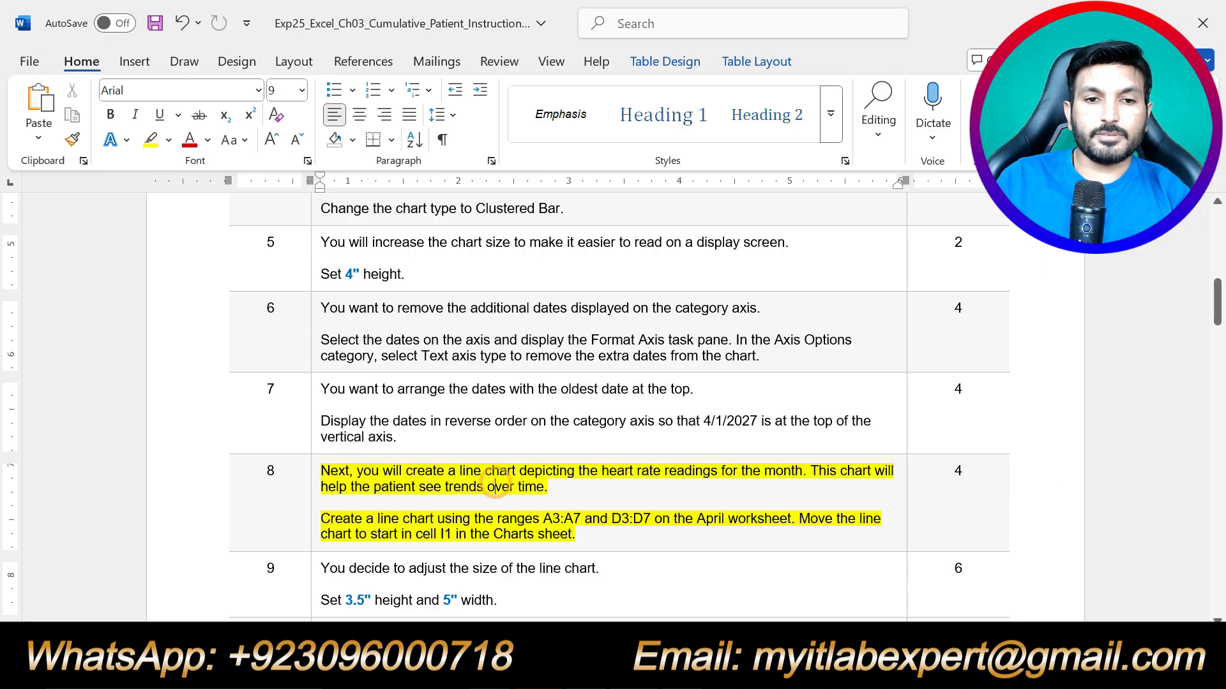
pyautogui.scroll(-1, 495, 401)
pyautogui.scroll(-1, 611, 407)
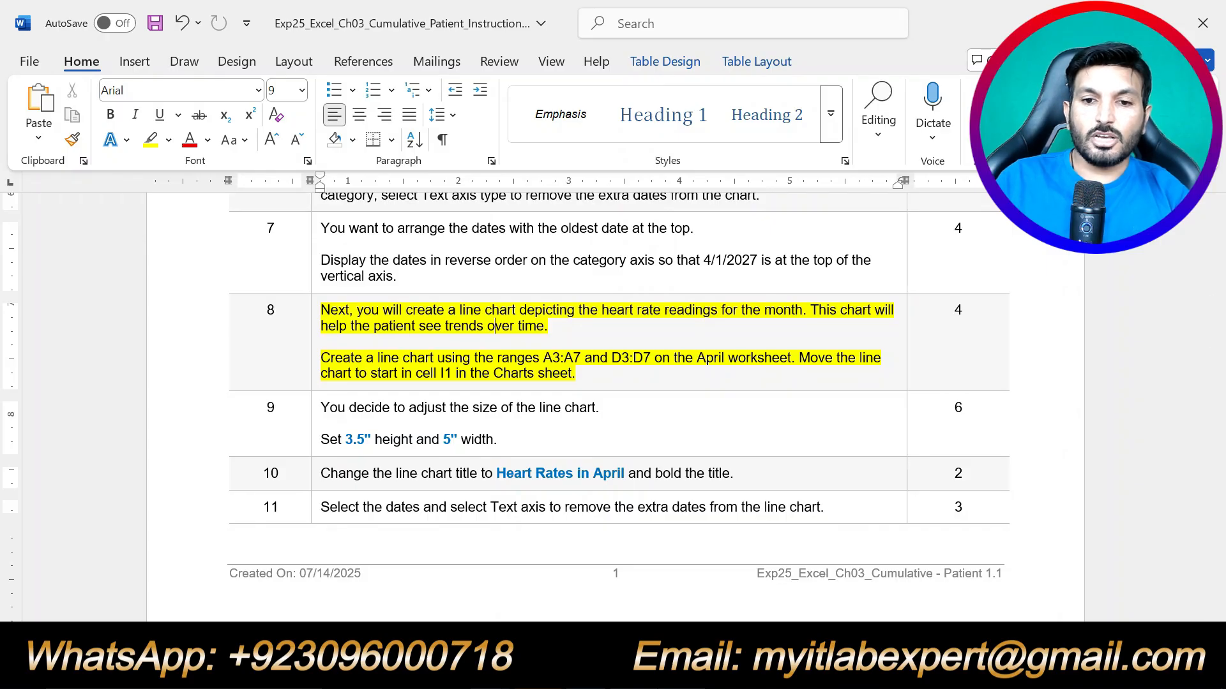
# Switch to the April worksheet in Excel.
pyautogui.click(550, 671)
pyautogui.click(131, 615)
pyautogui.click(780, 463)
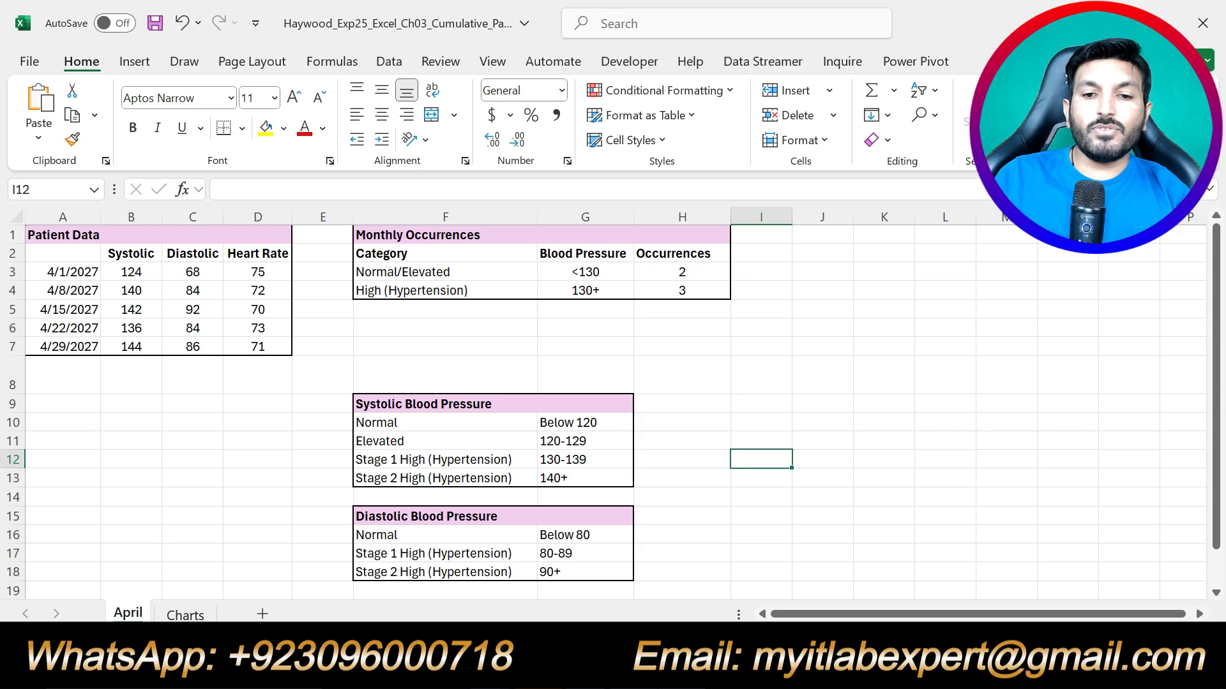
# Check step 8 in Word, then select April's A3:A7 dates plus D3:D7 heart rates.
pyautogui.click(610, 671)
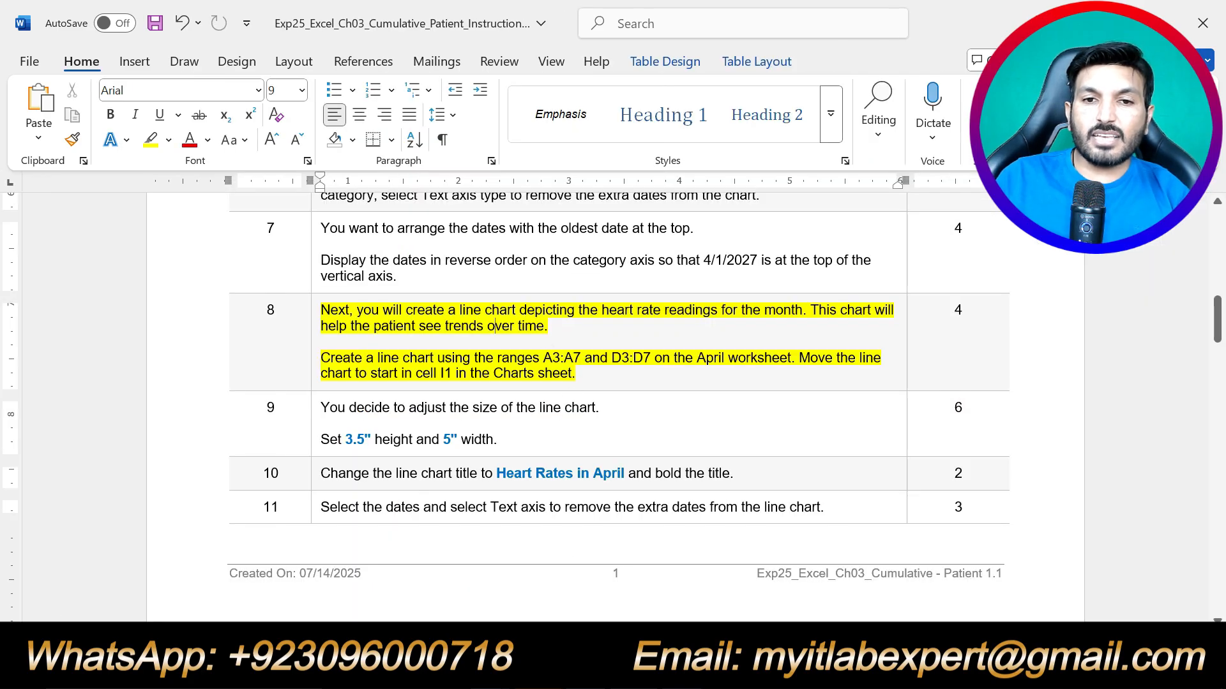
pyautogui.moveTo(544, 358); pyautogui.dragTo(583, 358)
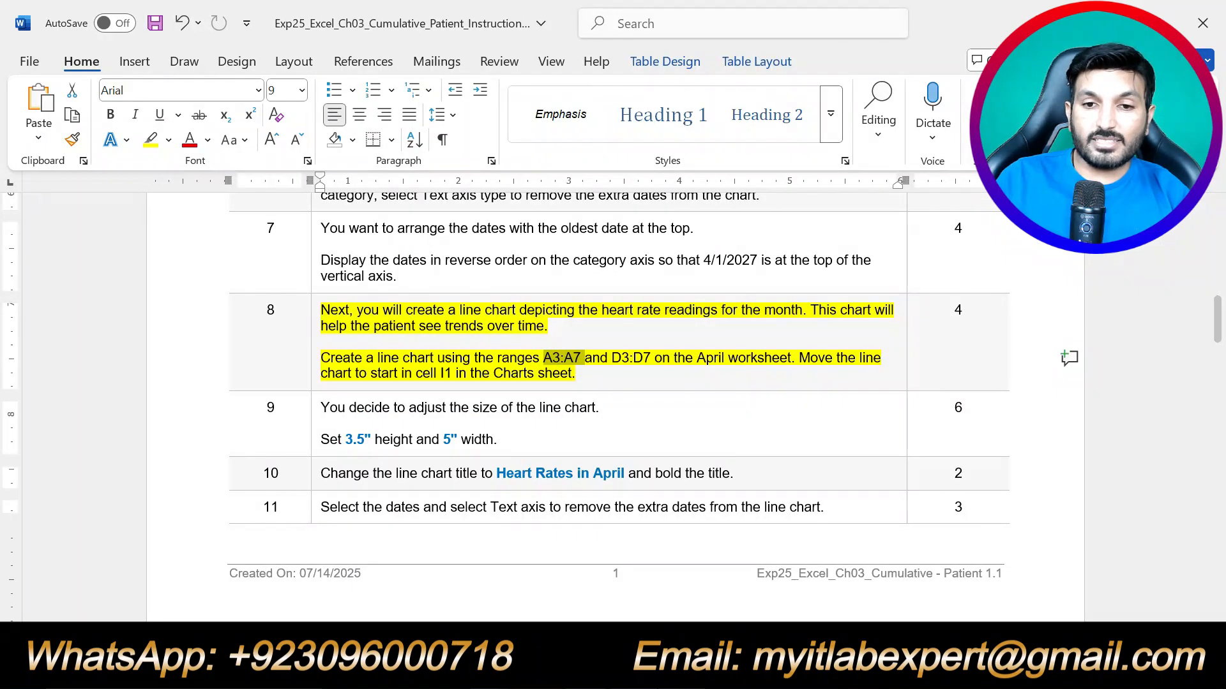
pyautogui.hotkey('alt', 'Tab')
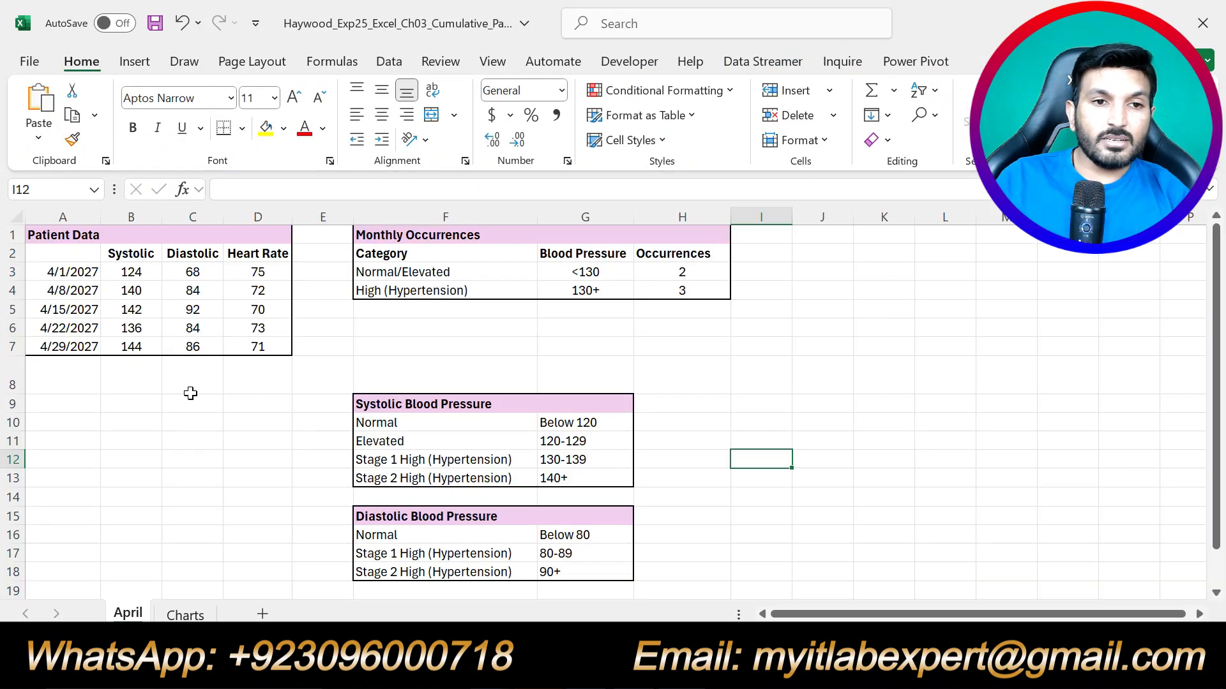
pyautogui.click(66, 273)
pyautogui.moveTo(66, 273); pyautogui.dragTo(67, 346)
pyautogui.hotkey('alt', 'Tab')
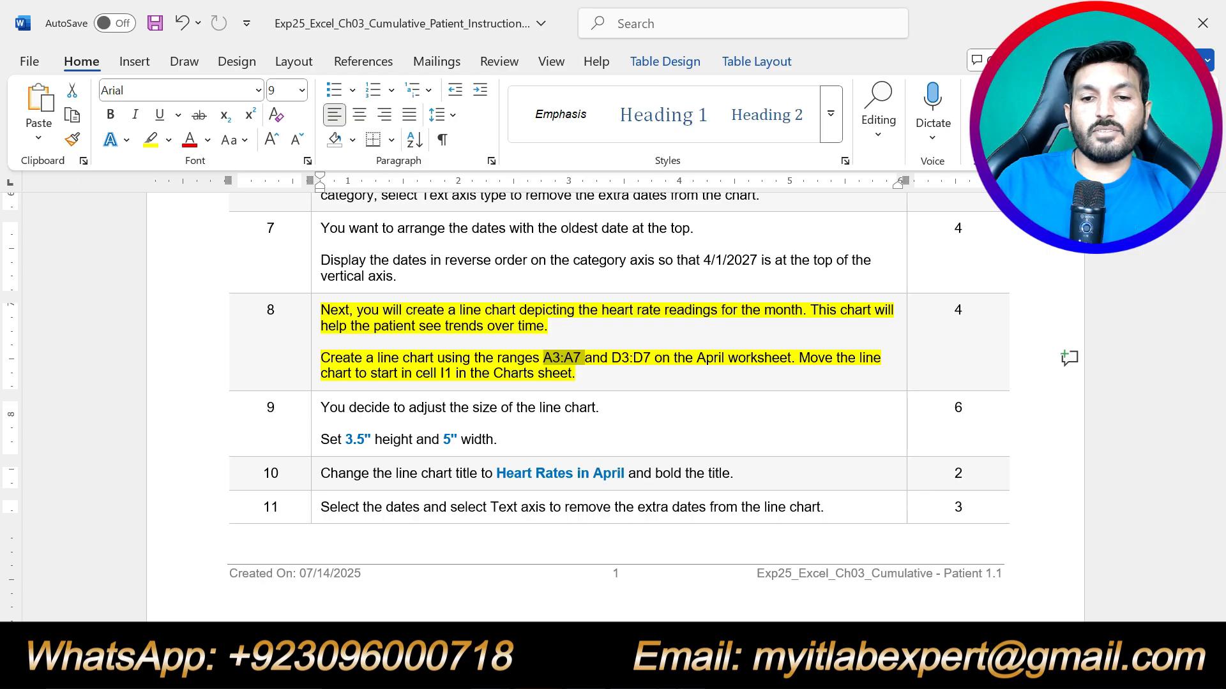
pyautogui.click(652, 672)
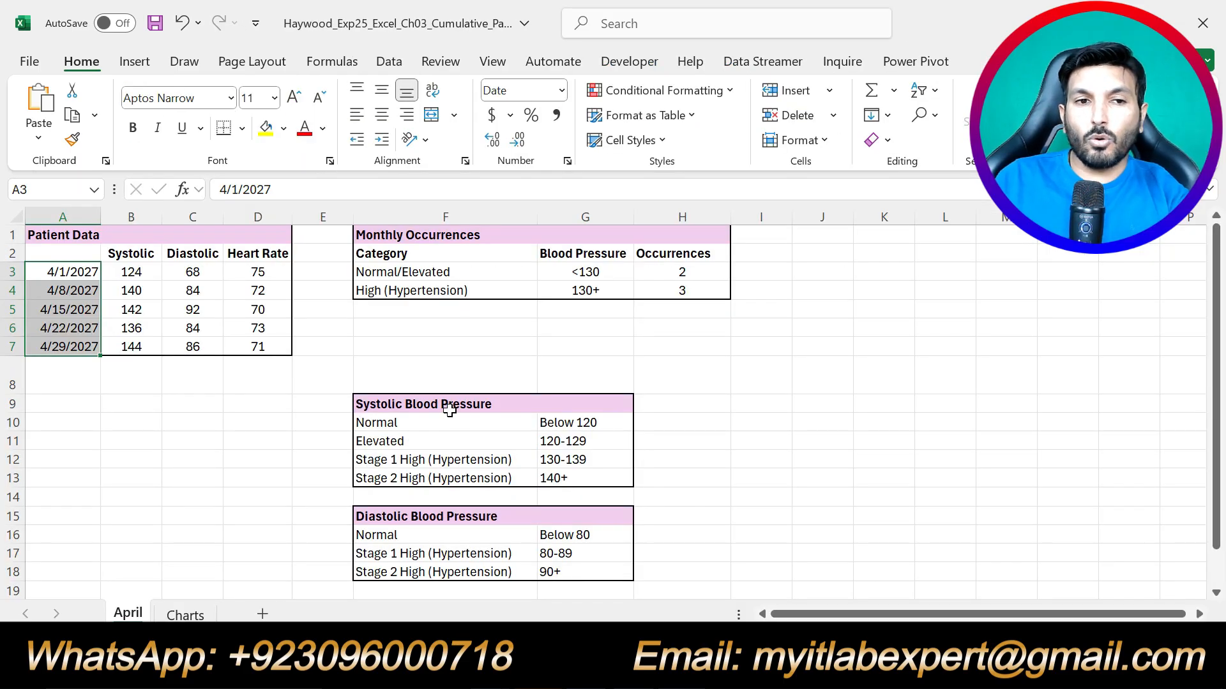
pyautogui.moveTo(258, 271); pyautogui.dragTo(257, 346)
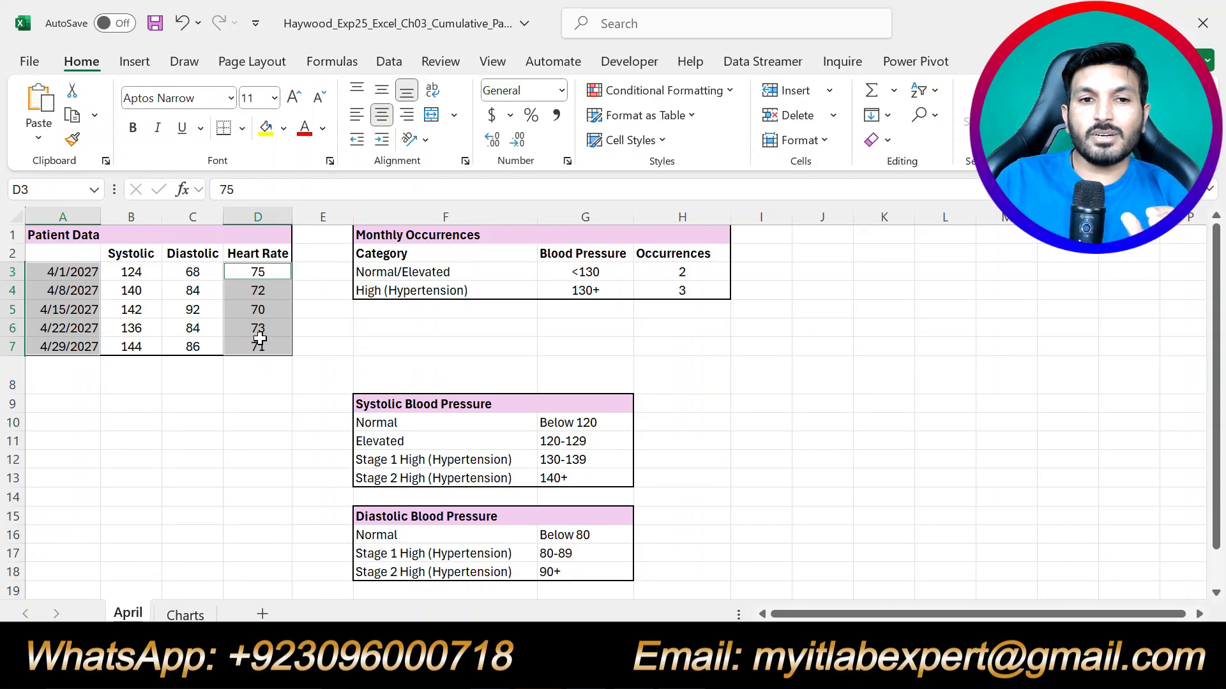
pyautogui.click(613, 671)
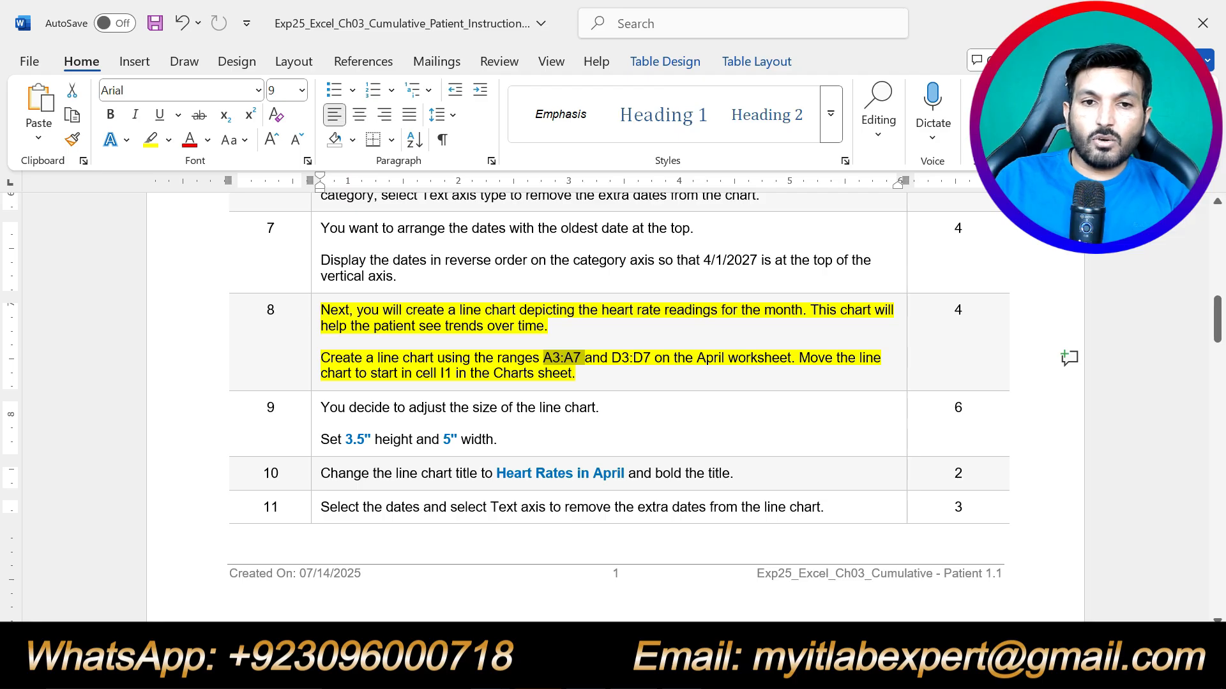
# Insert a 2-D line chart of the selected April dates and heart rates.
pyautogui.click(651, 674)
pyautogui.click(135, 62)
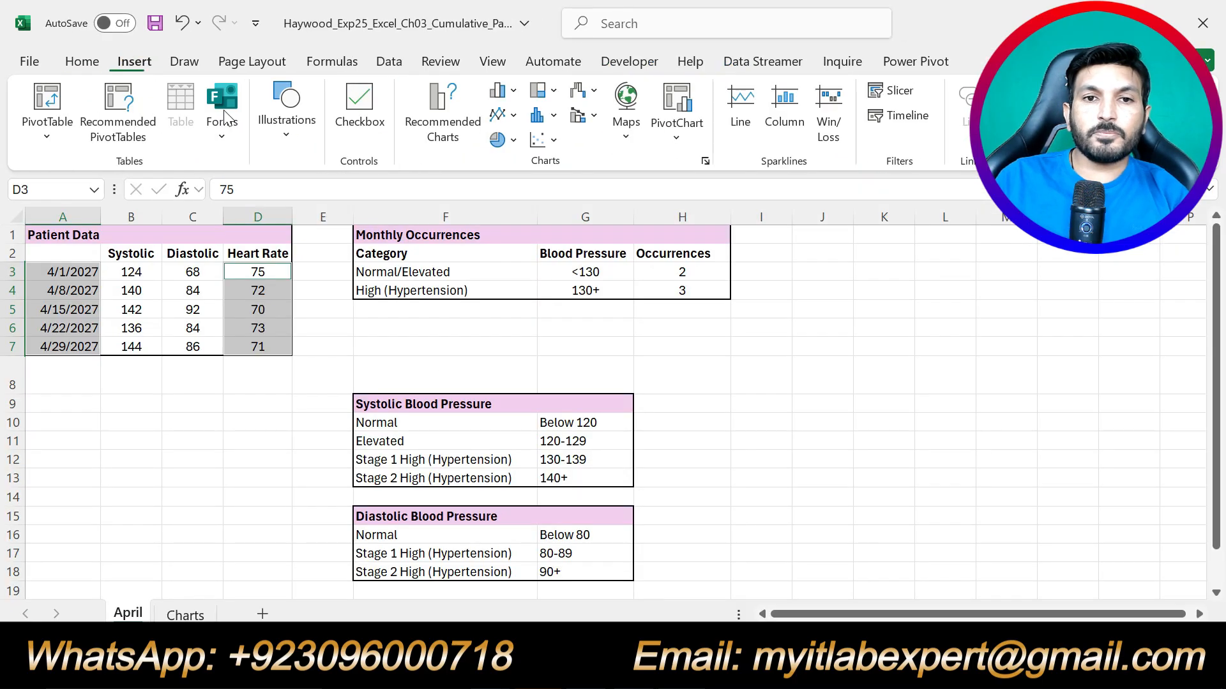
pyautogui.click(555, 144)
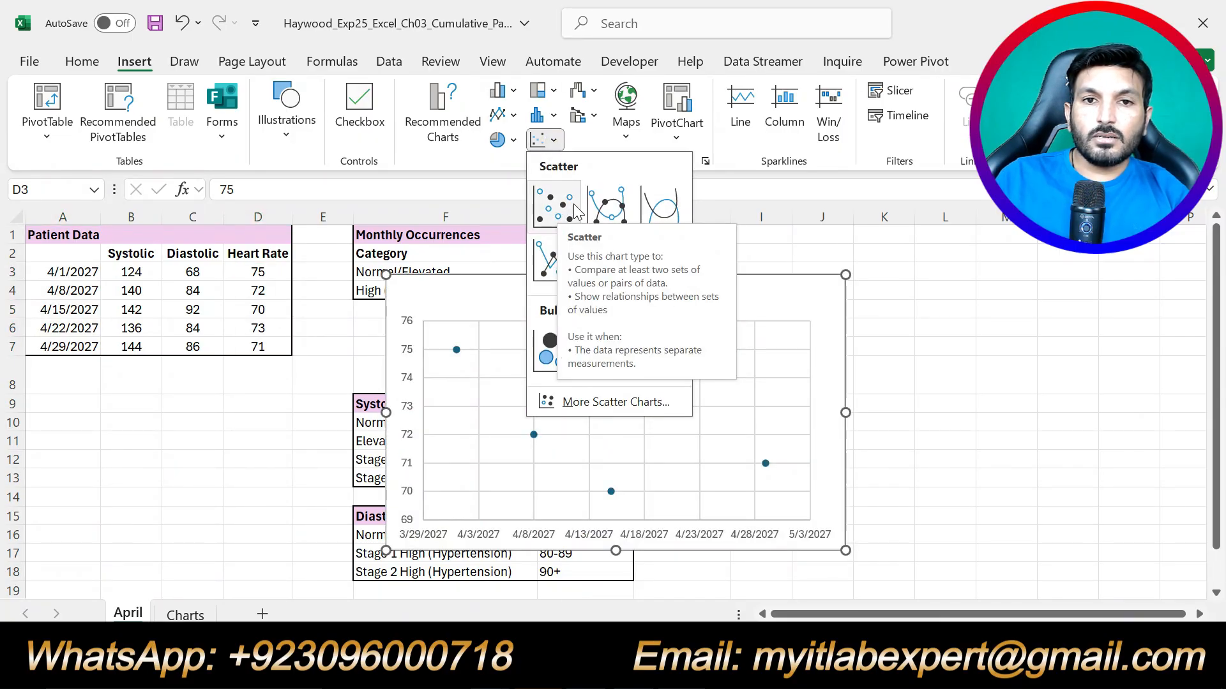
pyautogui.click(499, 115)
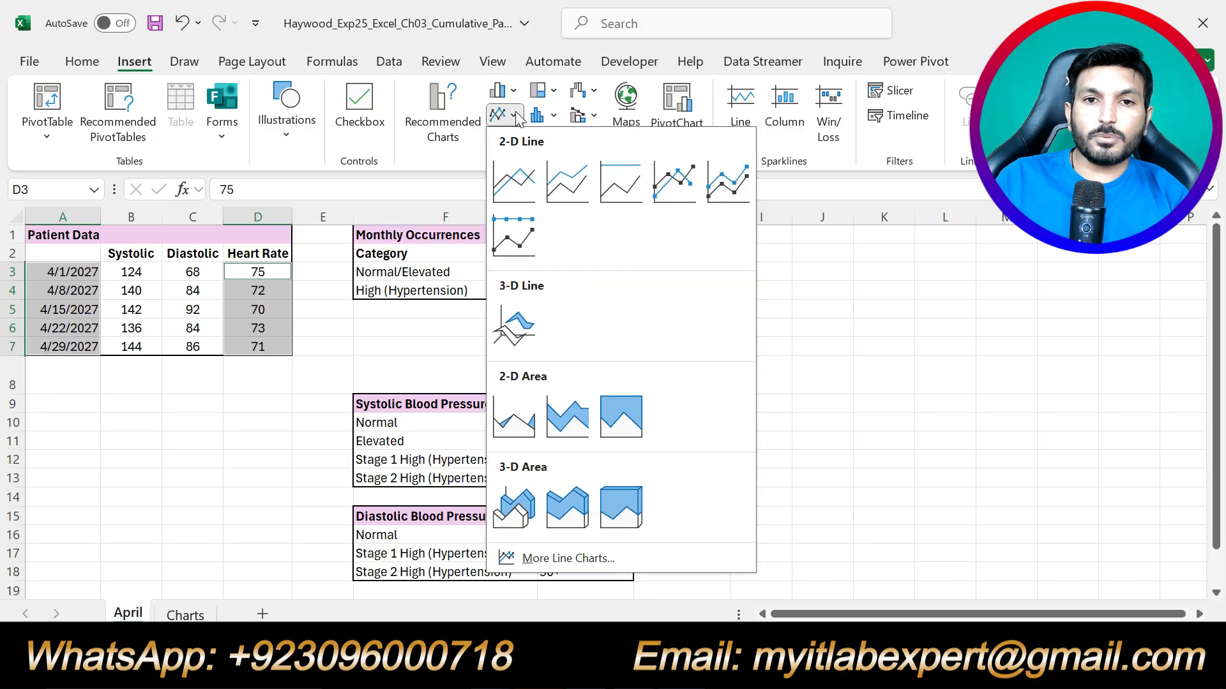
pyautogui.click(512, 185)
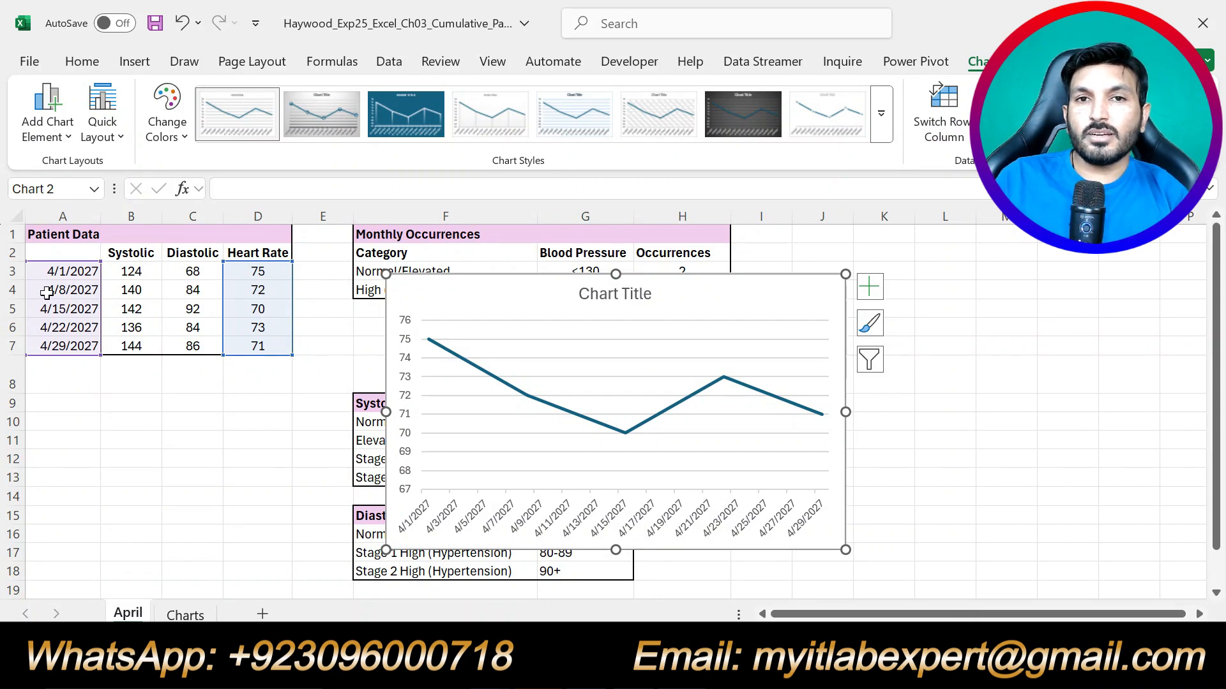
# Cut the line chart from the April sheet and paste it at cell I1 on Charts.
pyautogui.click(562, 668)
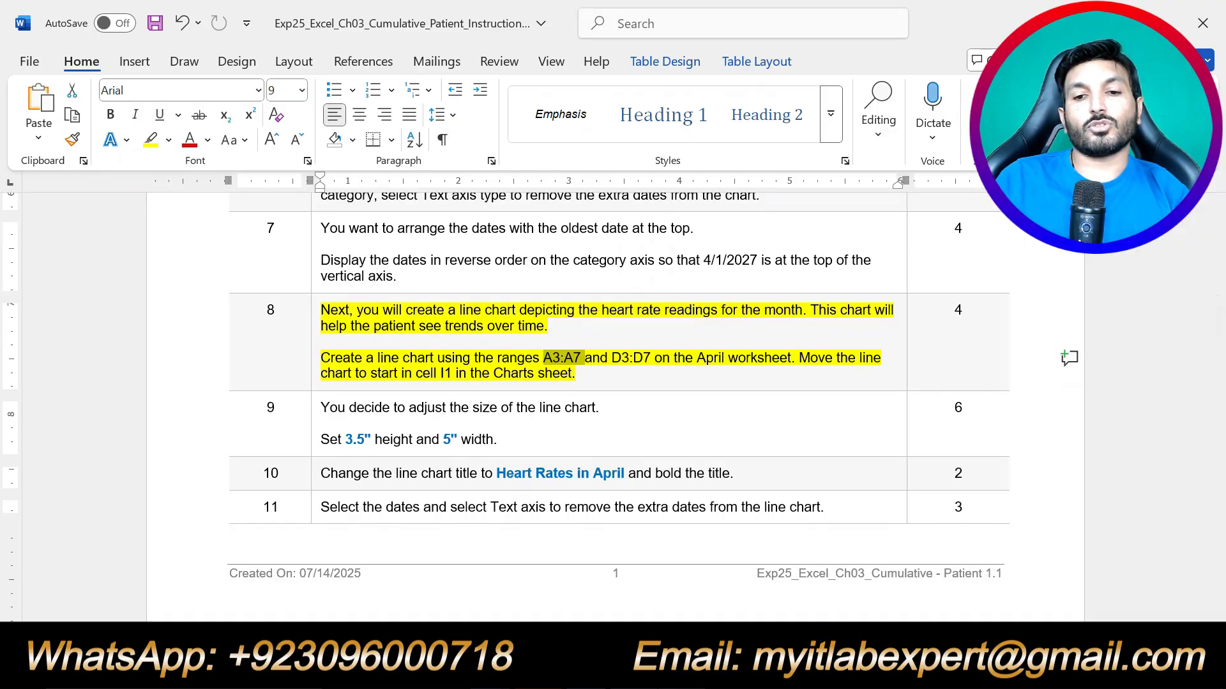
pyautogui.click(593, 669)
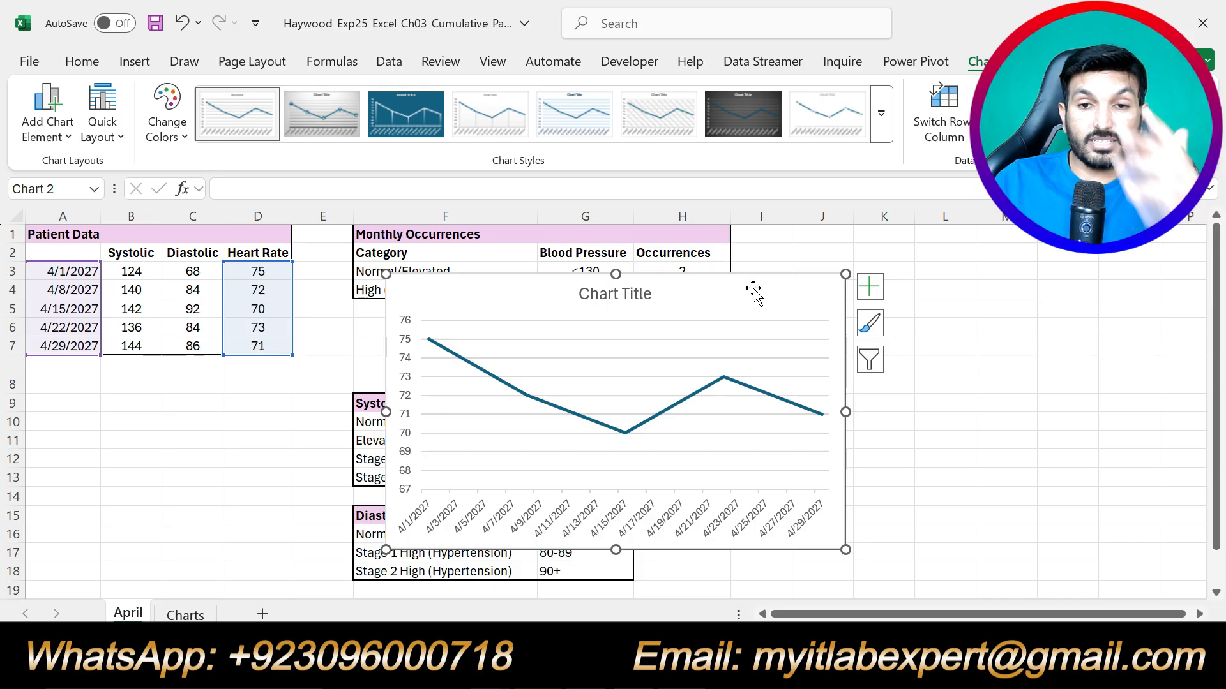
pyautogui.click(82, 62)
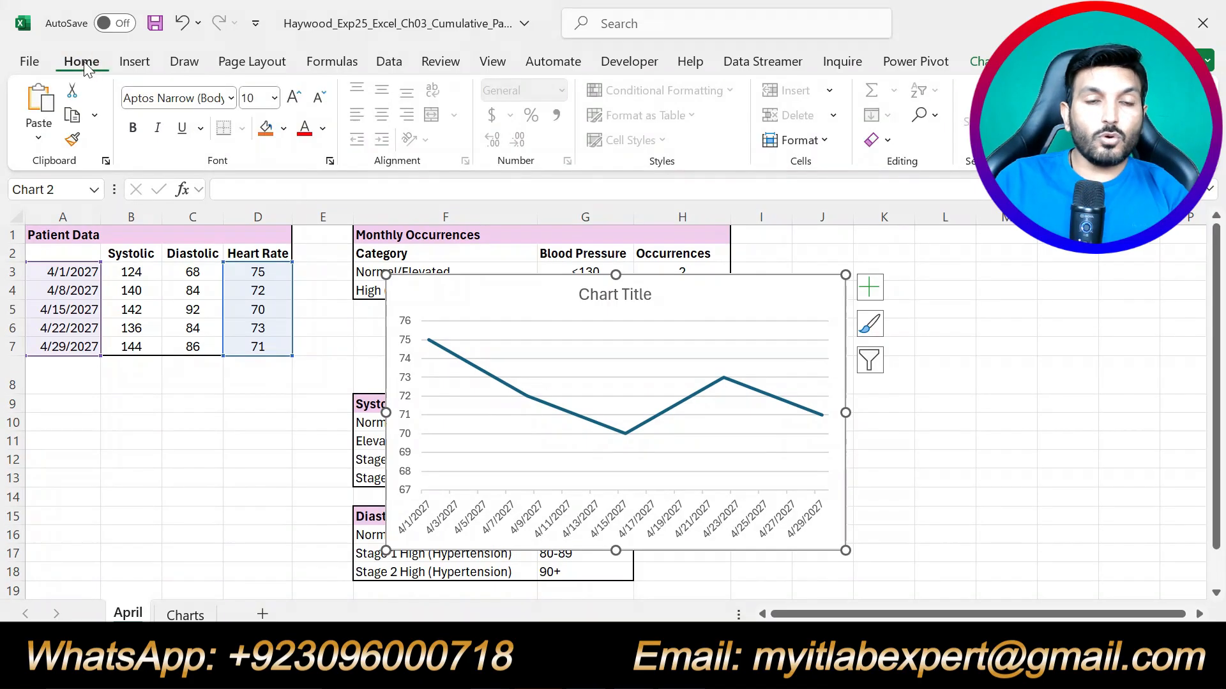
pyautogui.click(72, 93)
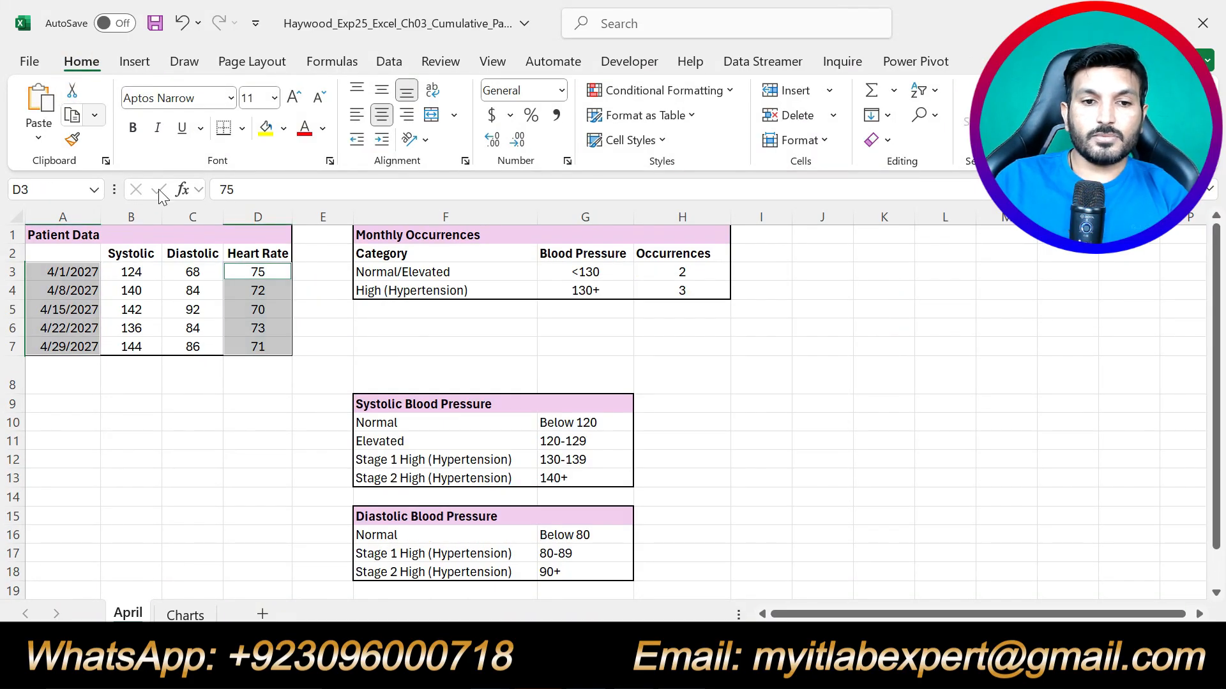
pyautogui.click(192, 616)
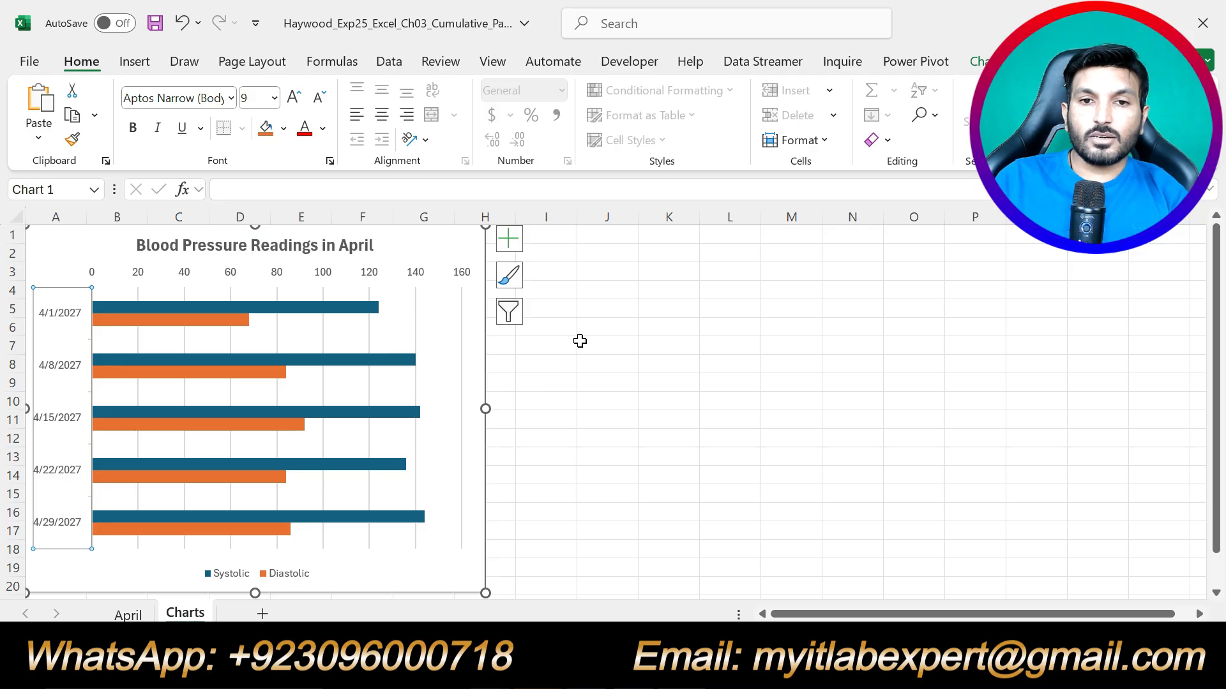
pyautogui.click(561, 238)
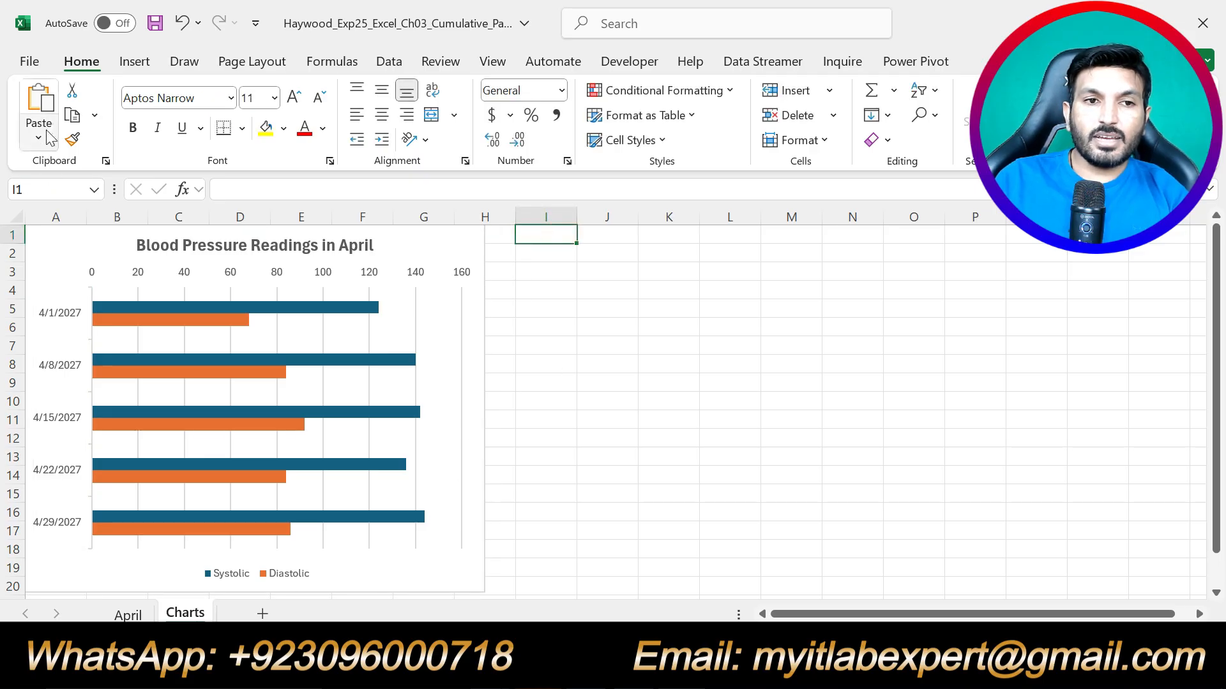
pyautogui.click(39, 102)
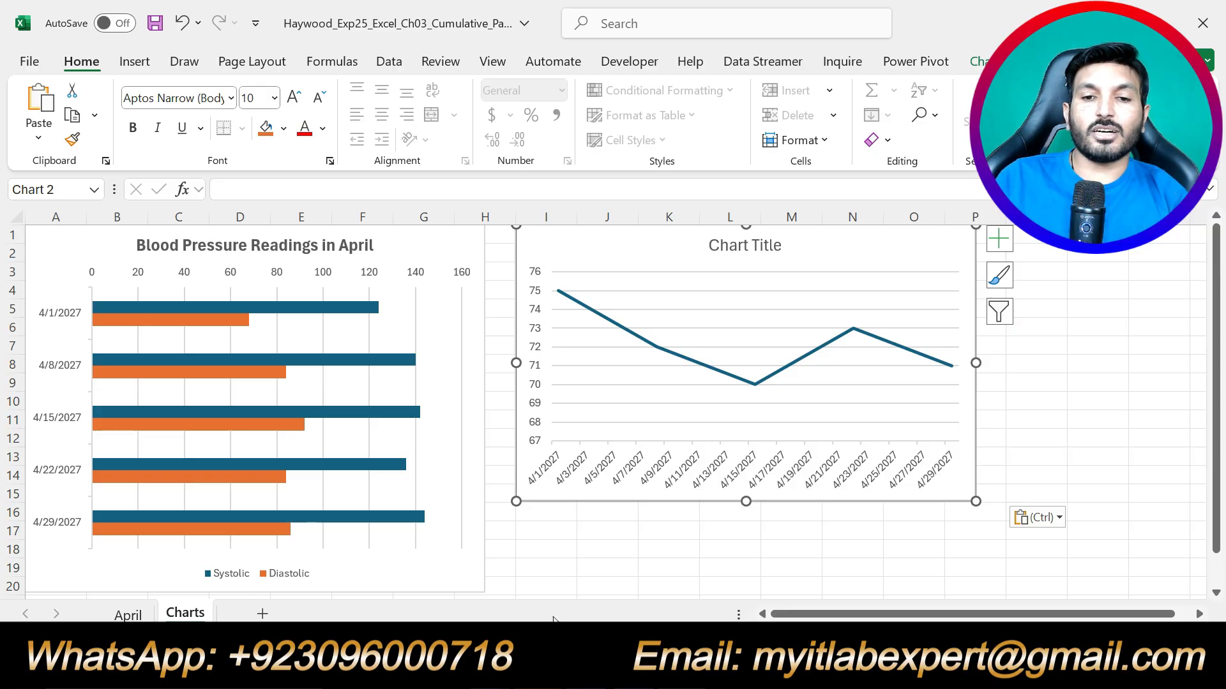
pyautogui.hotkey('alt', 'Tab')
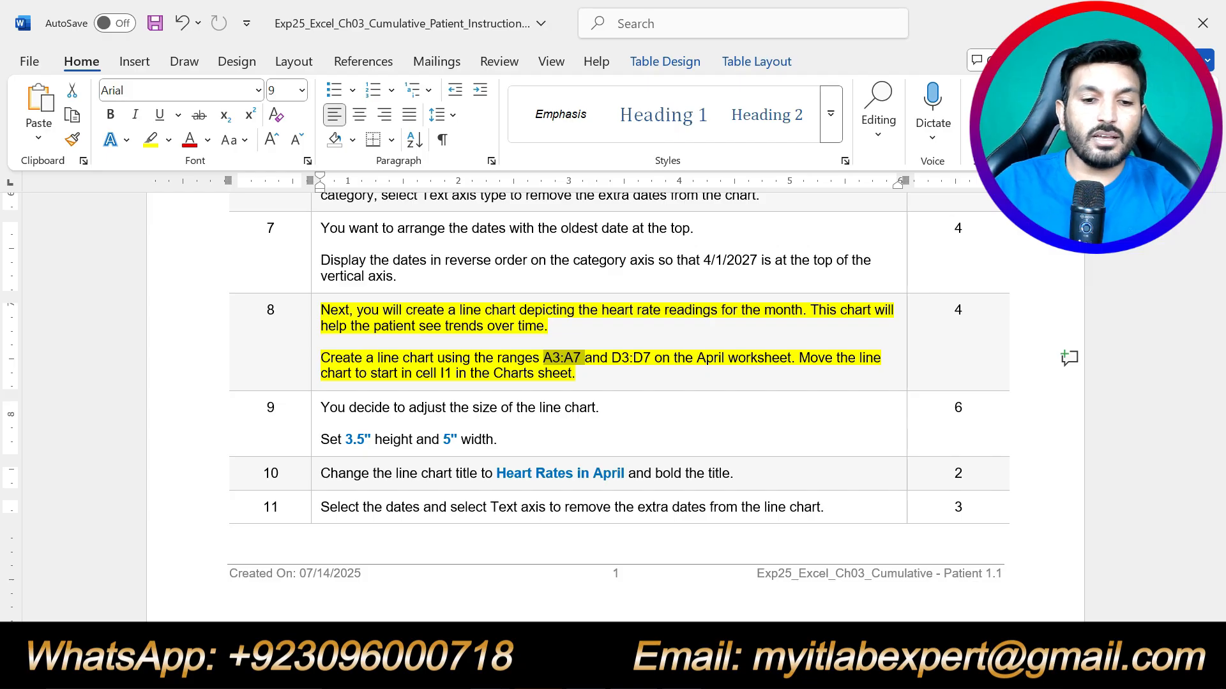
# In Word, move the yellow highlight from step 8 to step 9.
pyautogui.hotkey('ctrl', 'z')
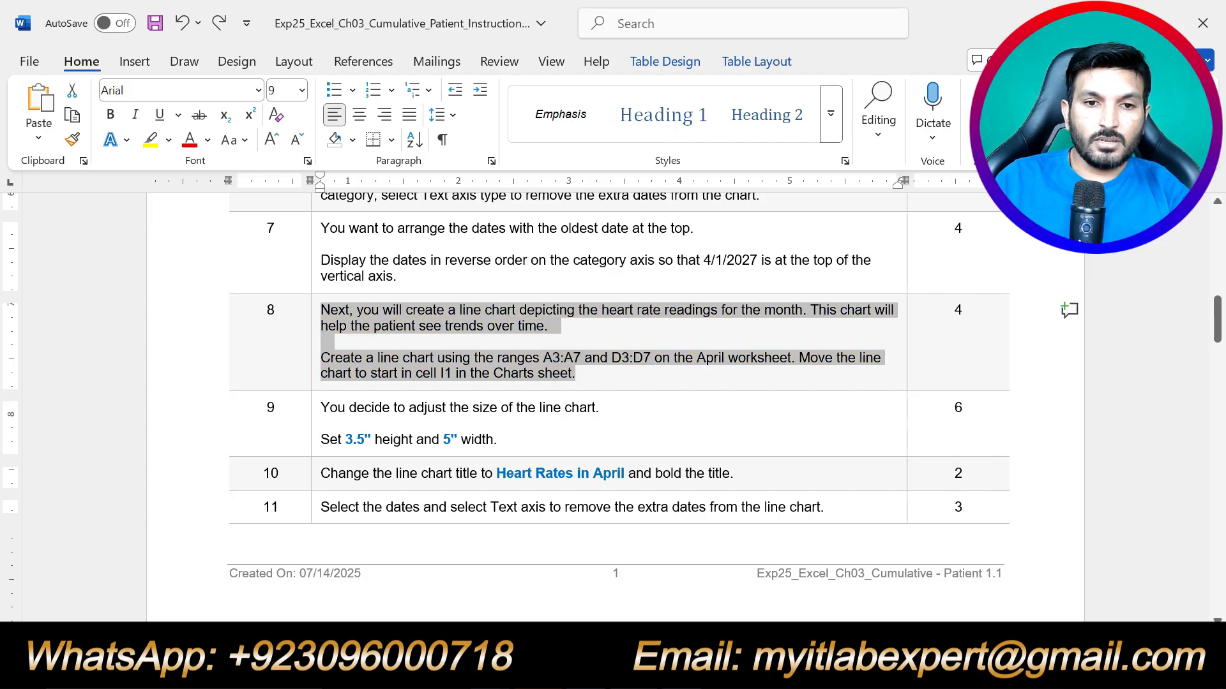
pyautogui.moveTo(497, 441); pyautogui.dragTo(322, 408)
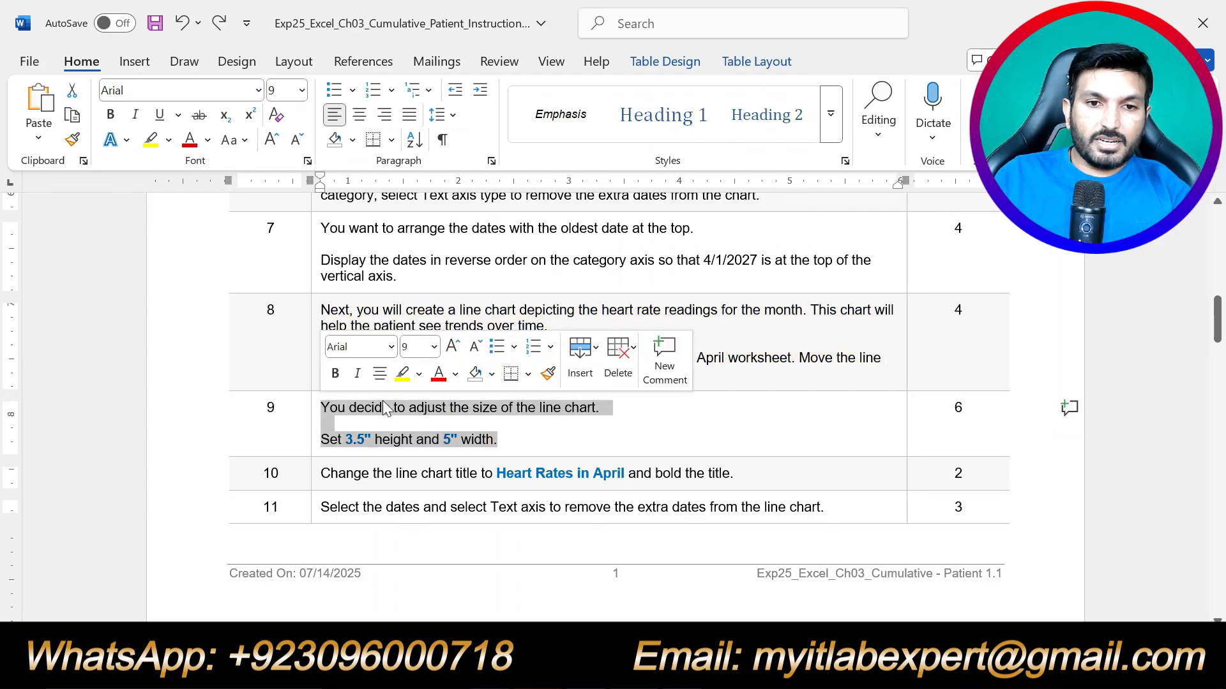
pyautogui.click(400, 375)
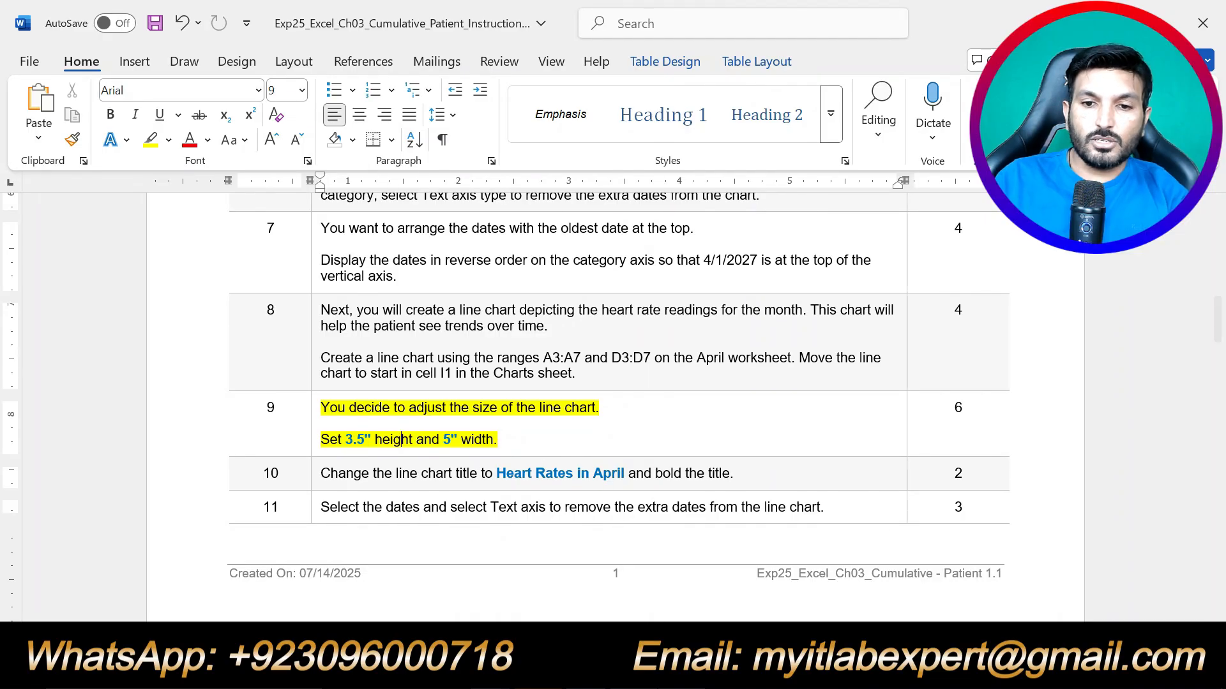
# Resize the line chart to 3.5" height and 5" width, then deselect it.
pyautogui.hotkey('alt', 'Tab')
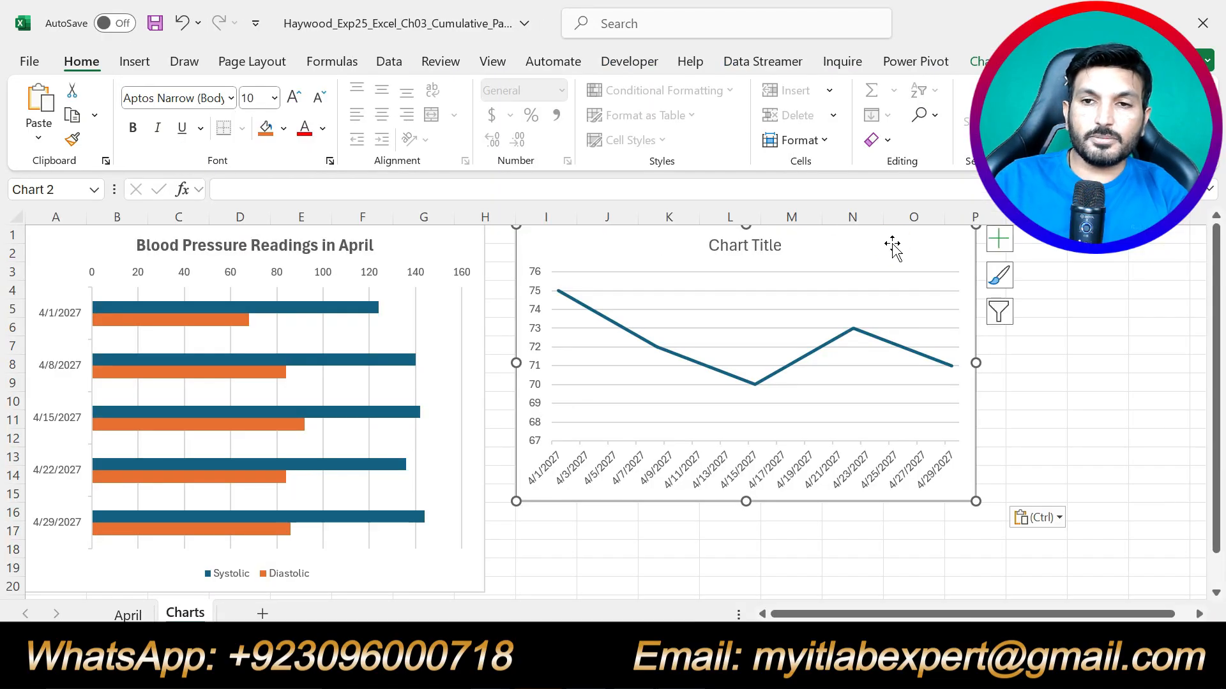
pyautogui.click(1090, 61)
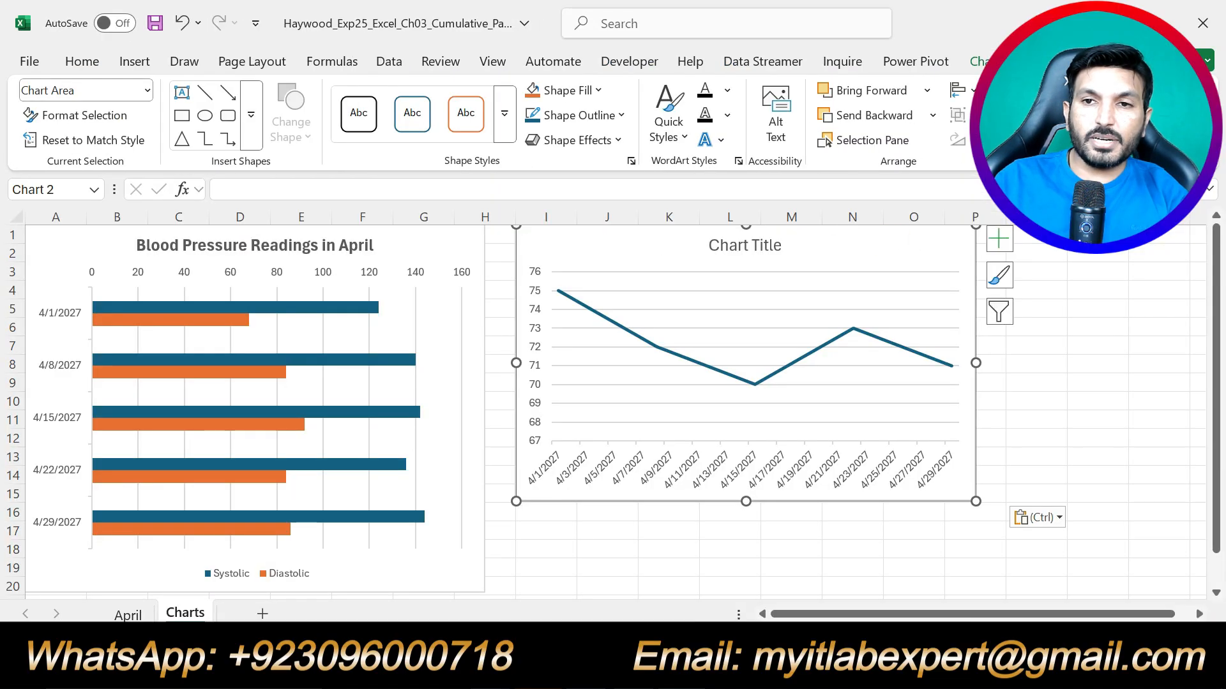
pyautogui.hotkey('alt', 'Tab')
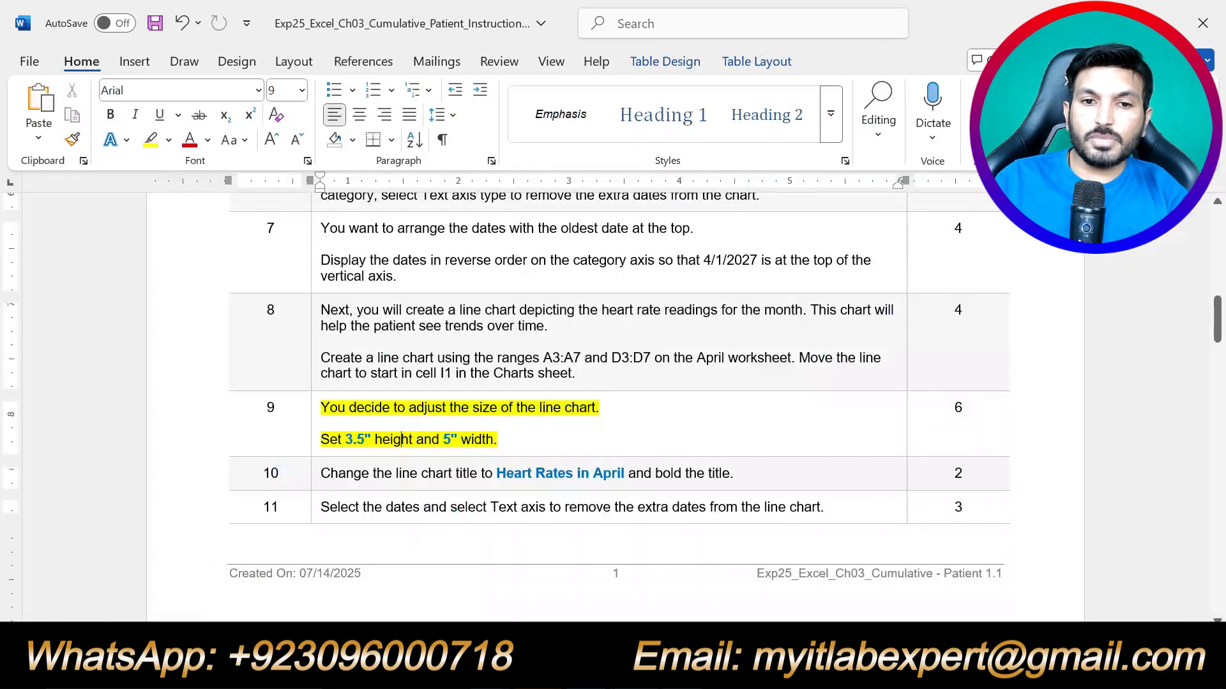
pyautogui.hotkey('alt', 'Tab')
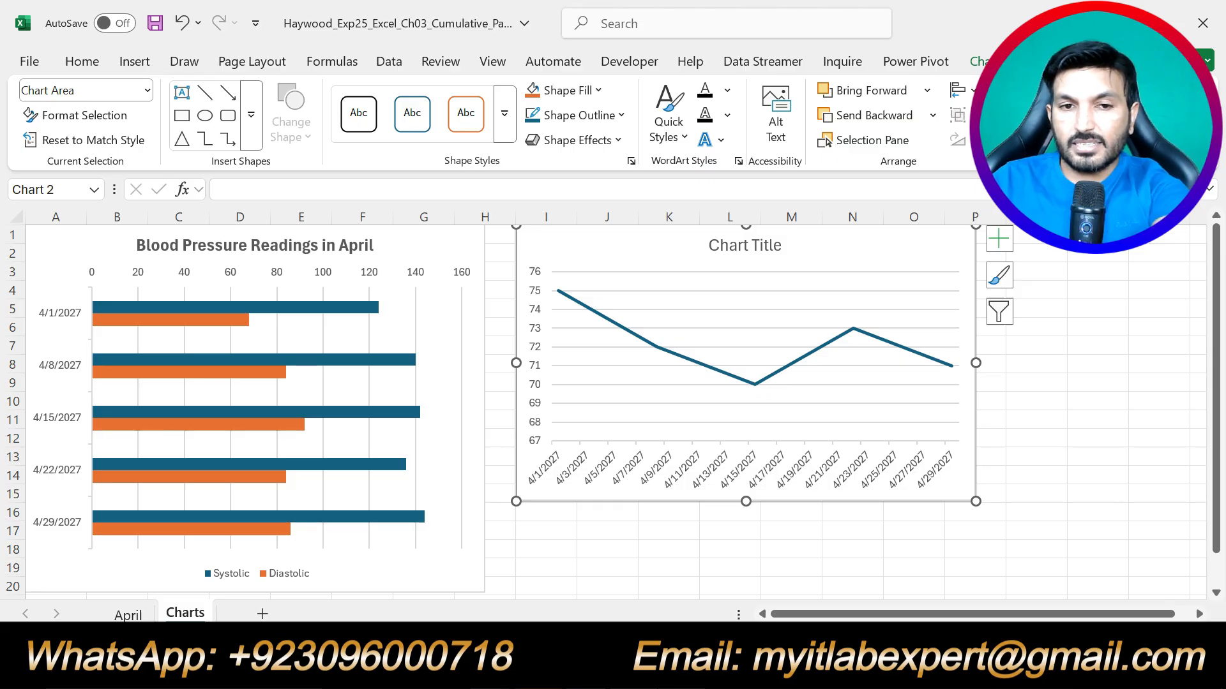
pyautogui.press('Return')
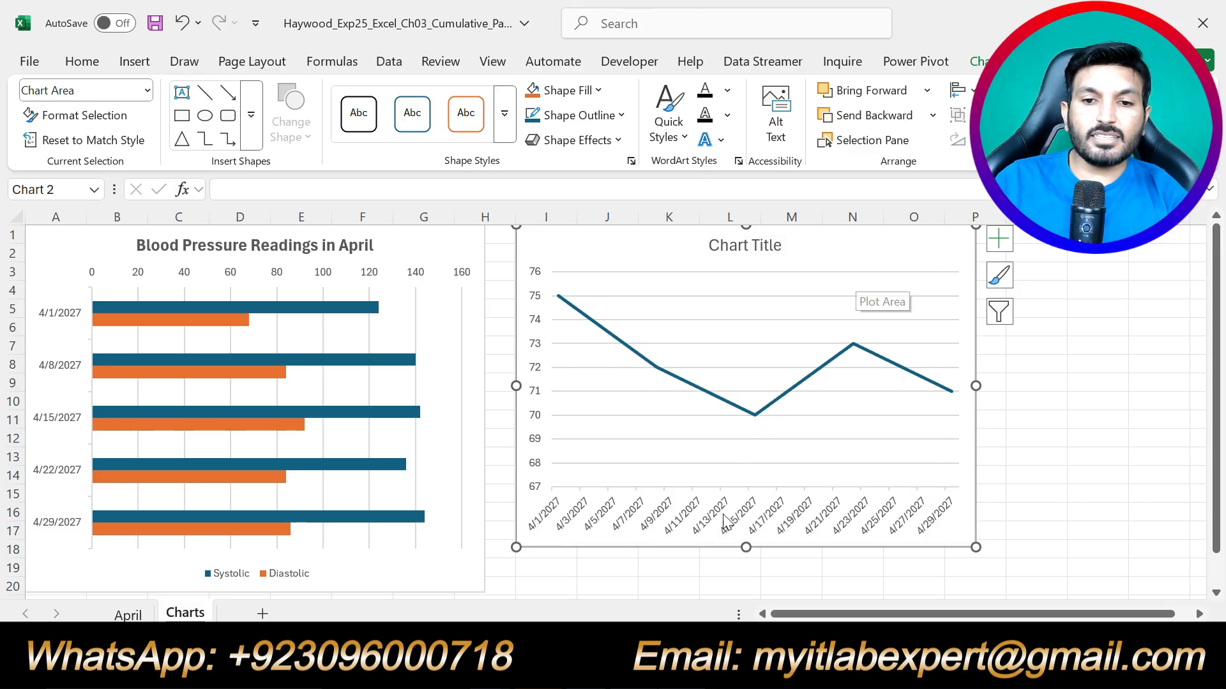
pyautogui.hotkey('alt', 'Tab')
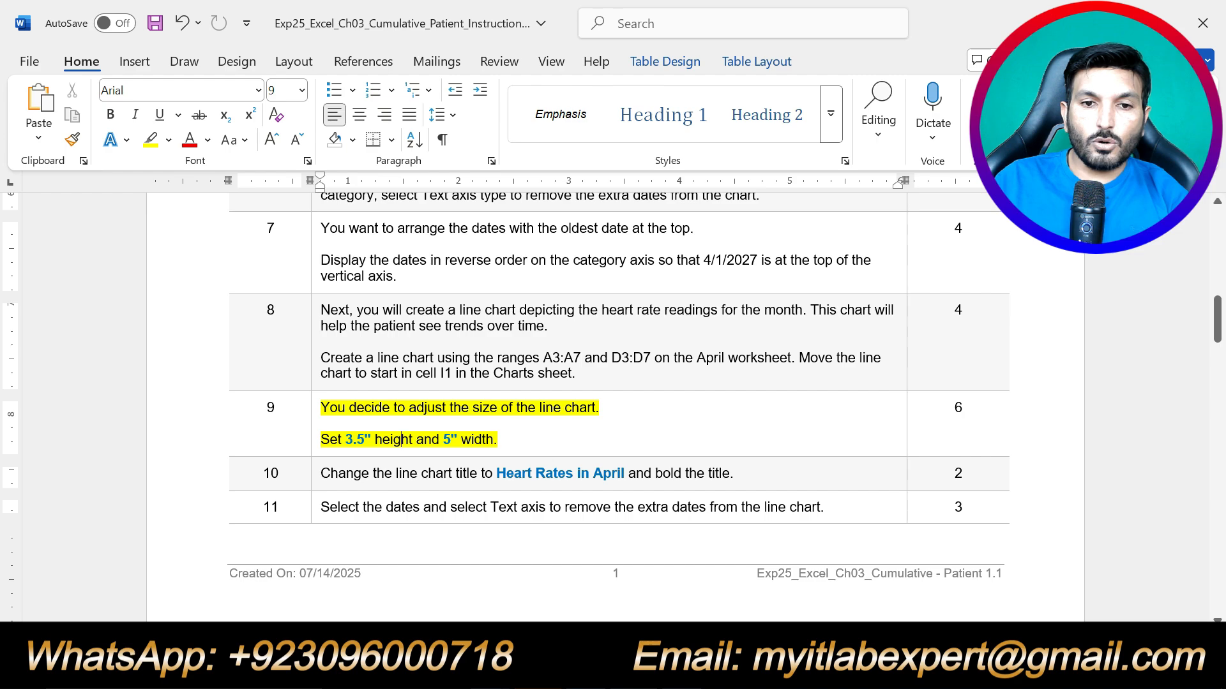
pyautogui.hotkey('alt', 'Tab')
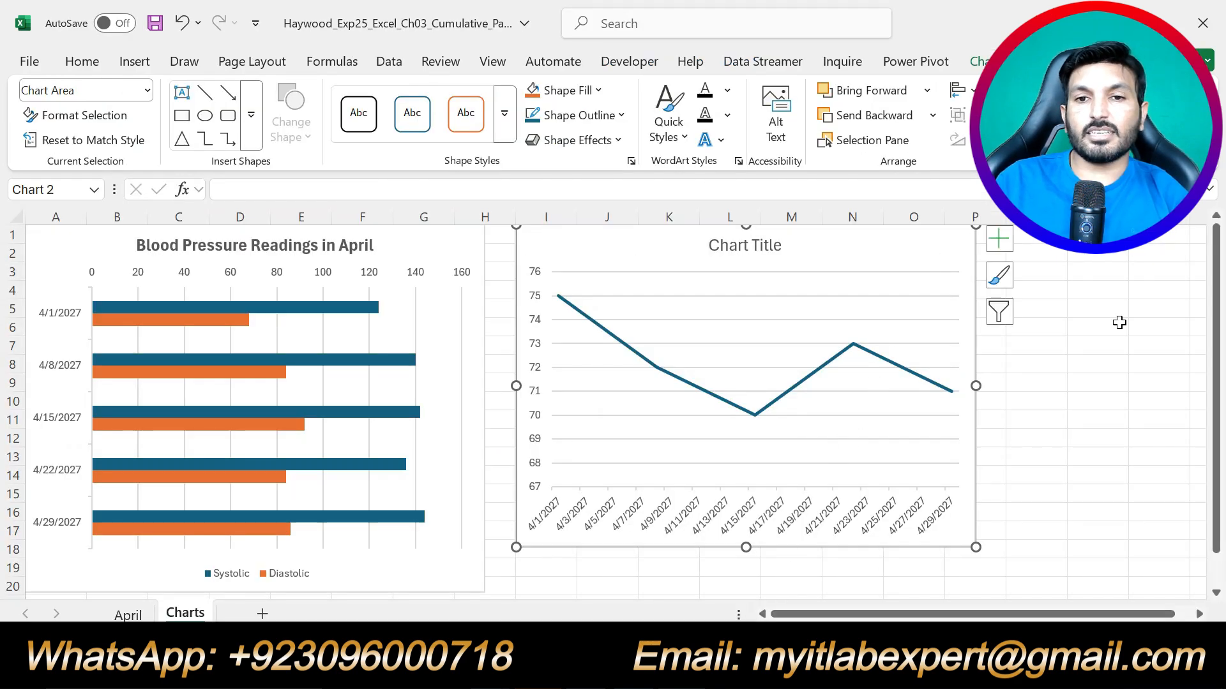
pyautogui.click(1131, 453)
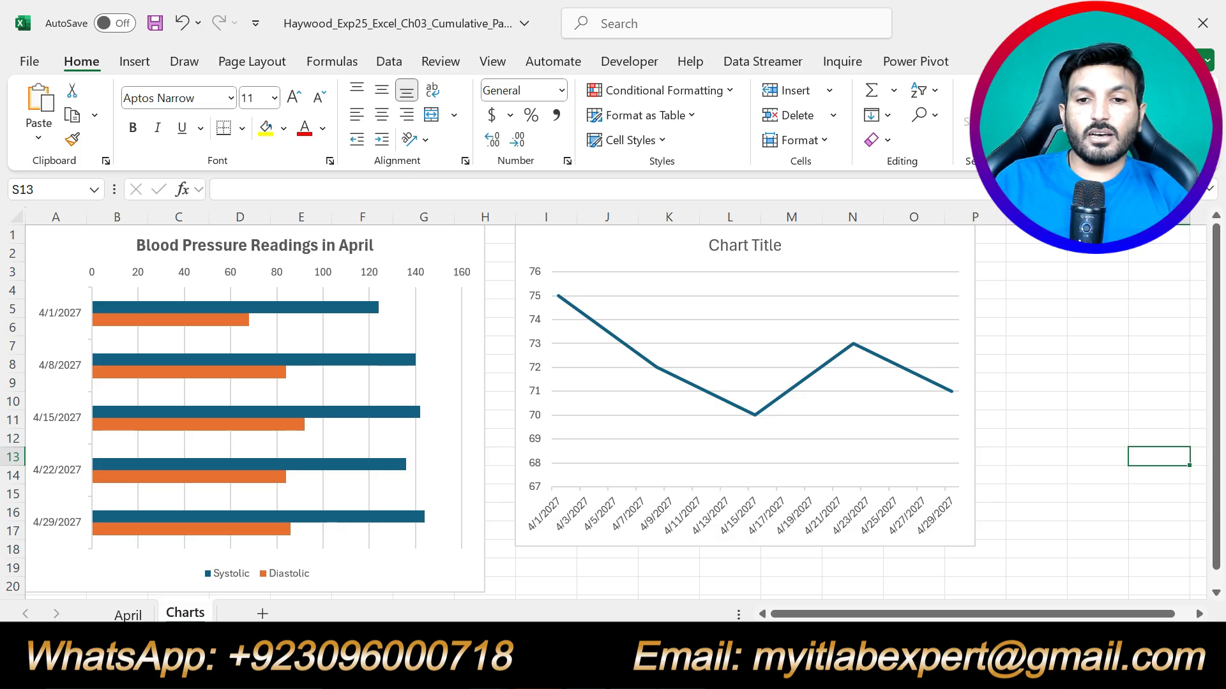
# In Word, move the yellow highlight from step 9 to step 10.
pyautogui.hotkey('alt', 'Tab')
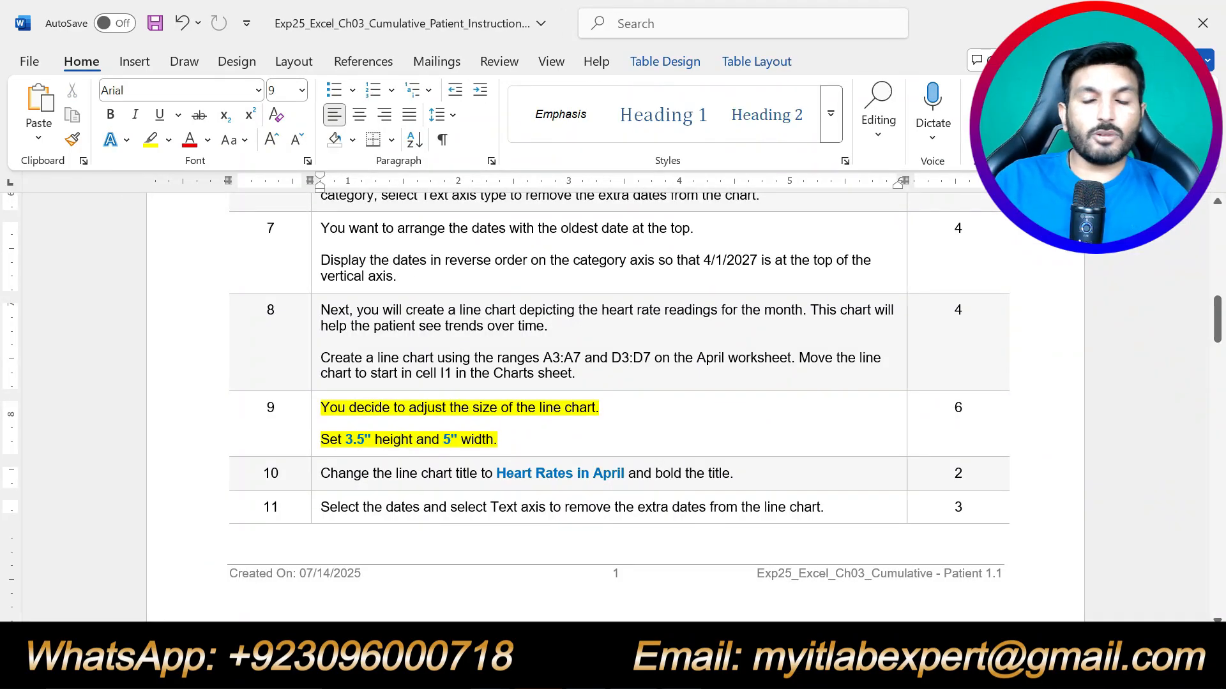
pyautogui.hotkey('ctrl', 'z')
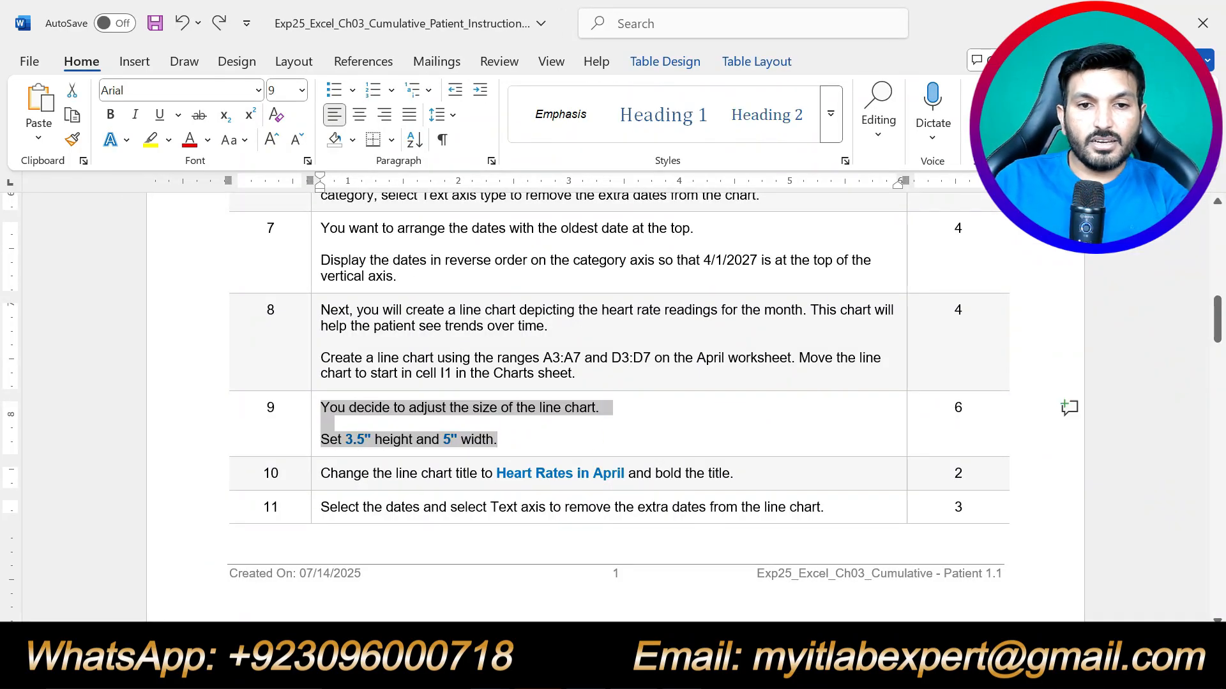
pyautogui.scroll(-1, 587, 445)
pyautogui.scroll(-15, 587, 445)
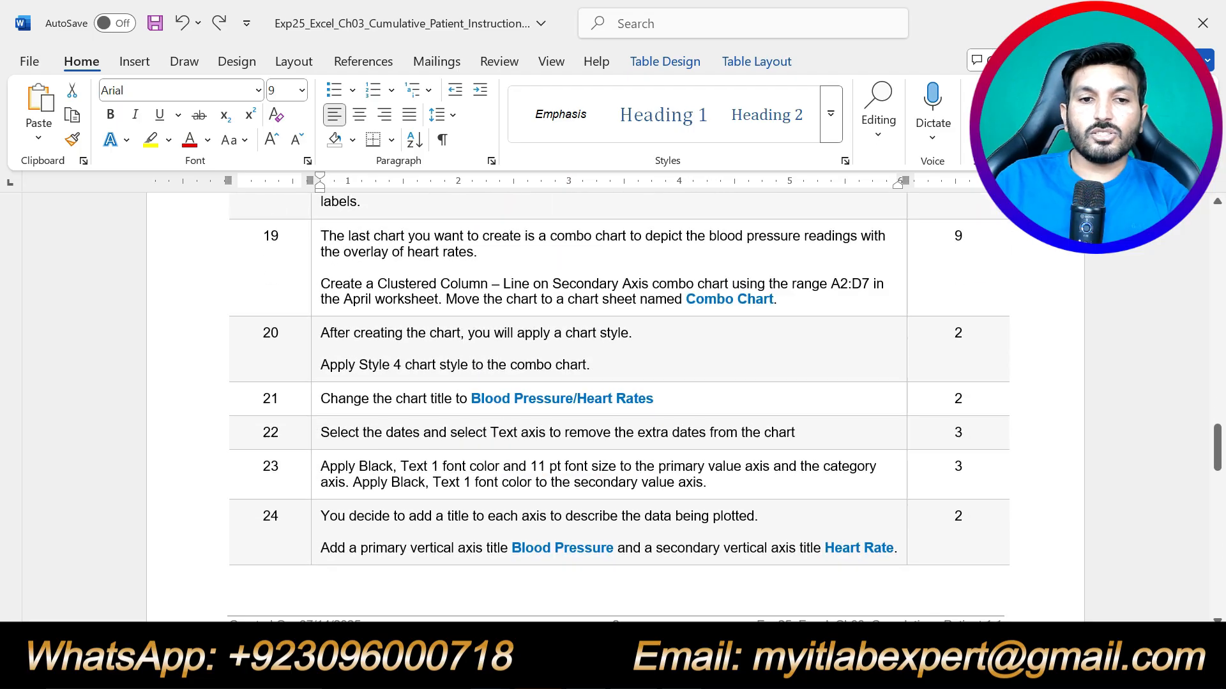
pyautogui.scroll(18, 584, 438)
pyautogui.scroll(-2, 583, 437)
pyautogui.scroll(-1, 616, 398)
pyautogui.moveTo(733, 366); pyautogui.dragTo(324, 367)
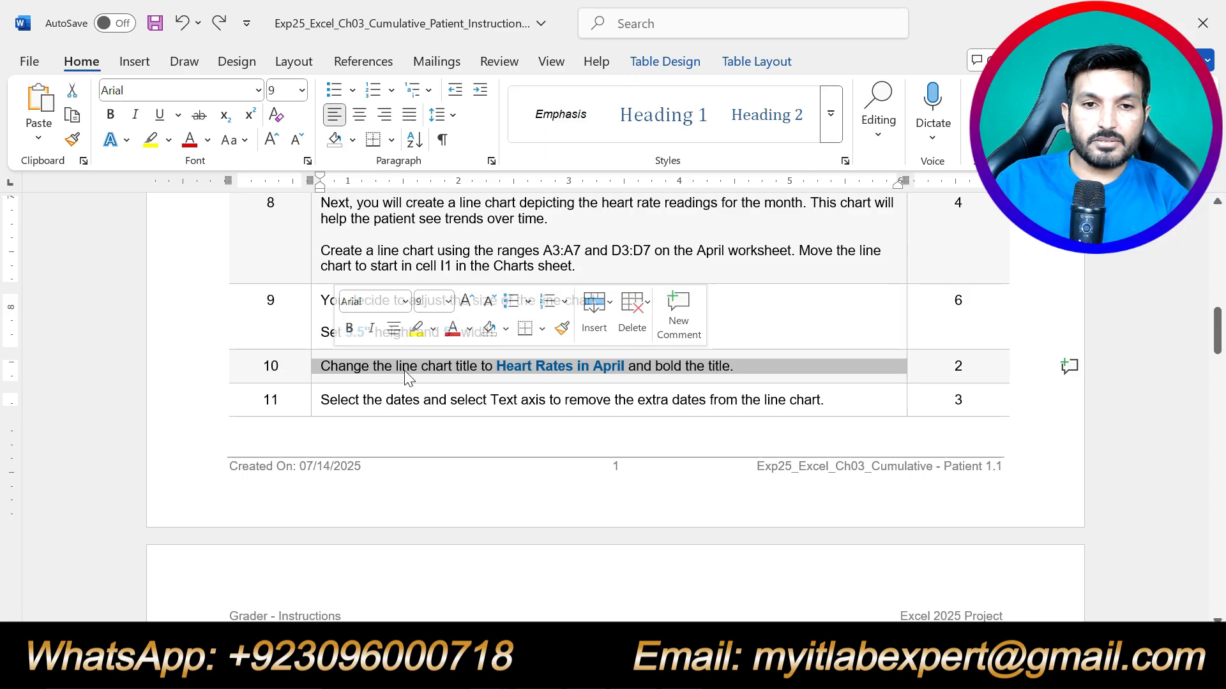
pyautogui.click(416, 329)
pyautogui.click(420, 399)
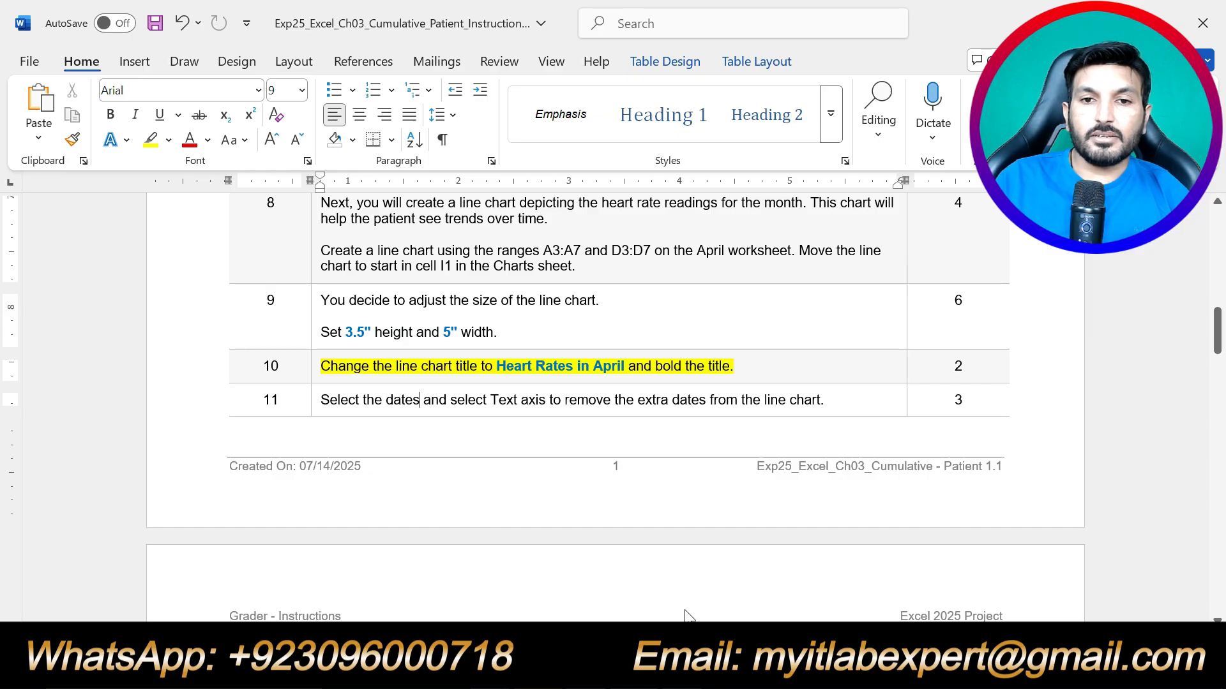
# Change the line chart's title to 'Heart Rates in April'.
pyautogui.click(709, 669)
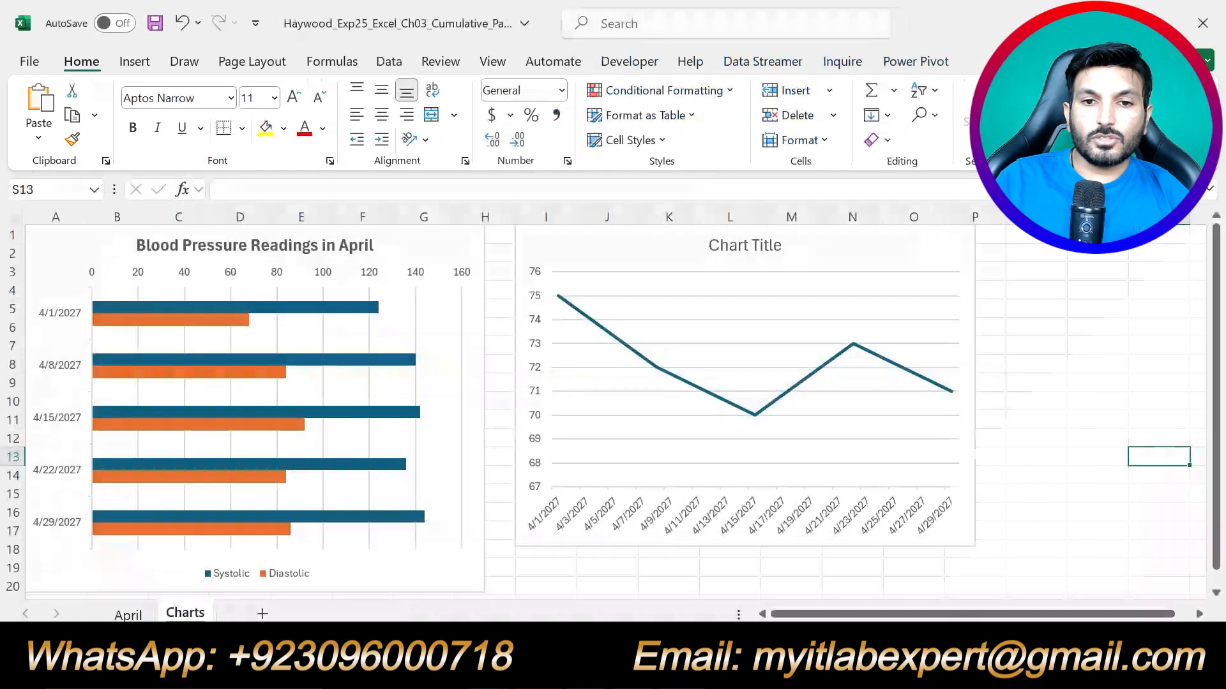
pyautogui.click(766, 246)
pyautogui.click(331, 187)
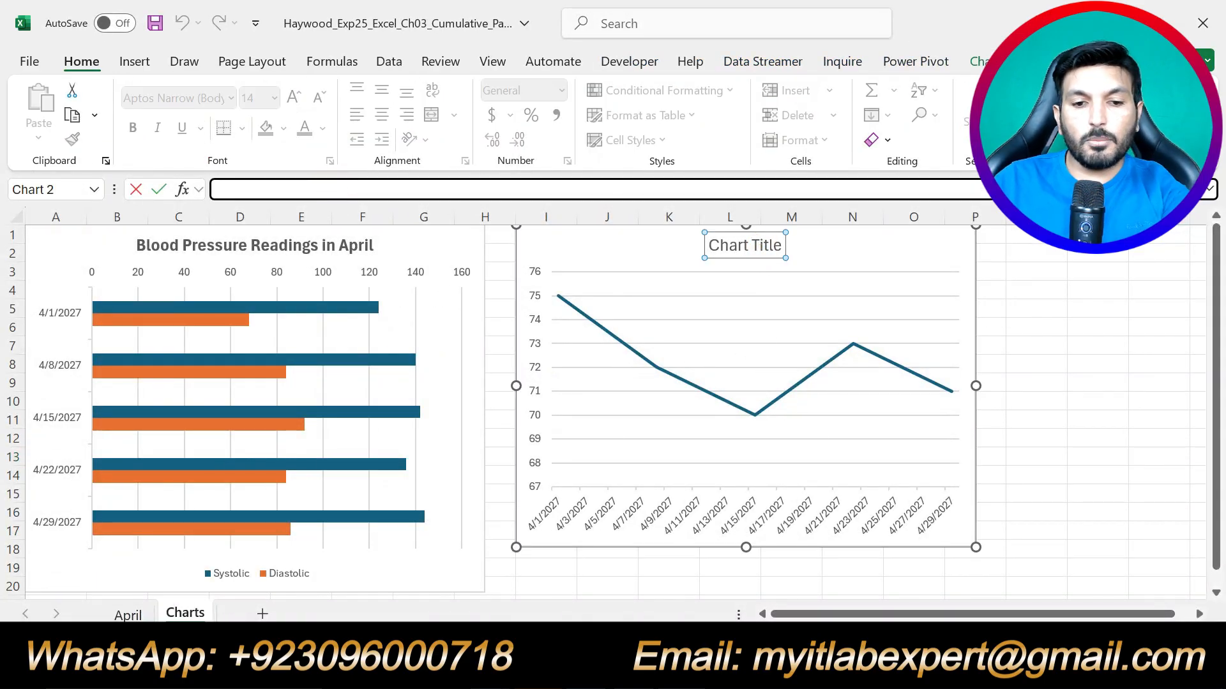
pyautogui.write('Hea')
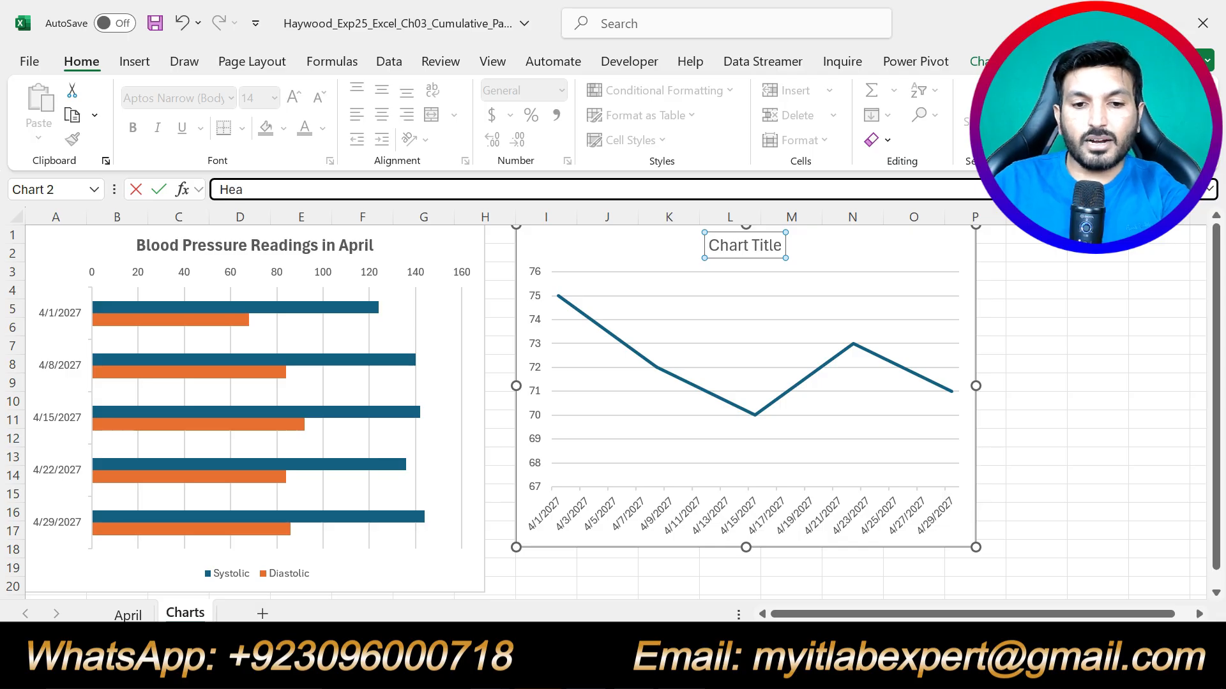
pyautogui.write('rt Rates i')
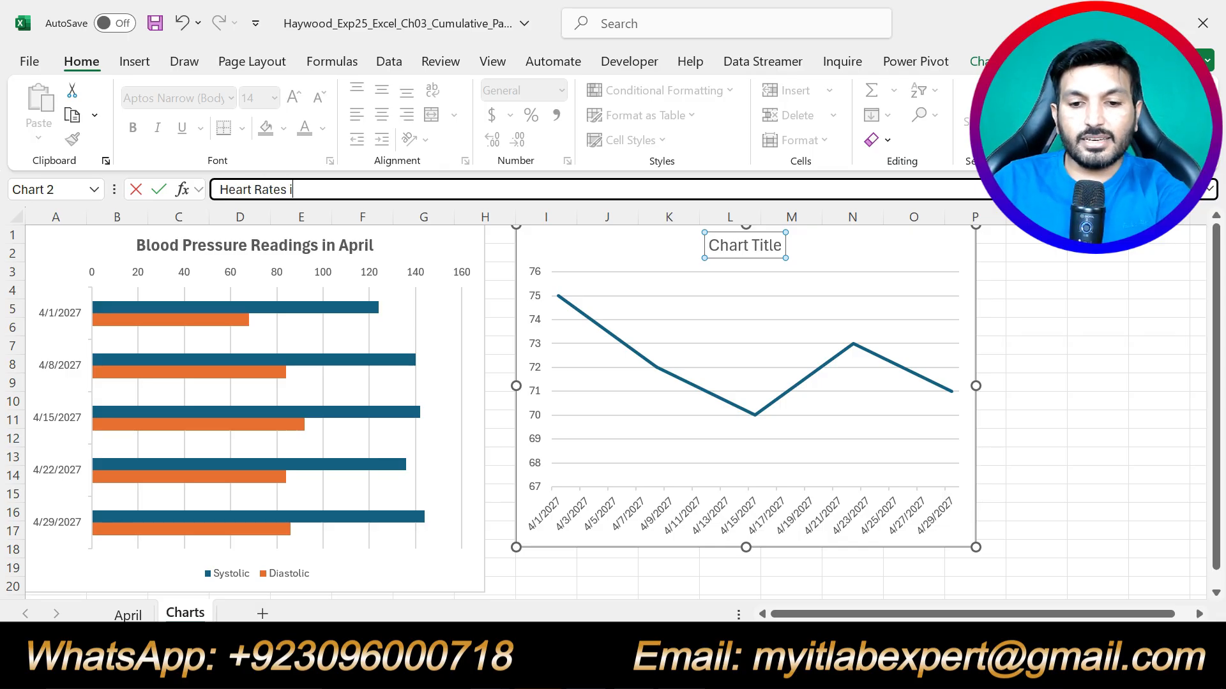
pyautogui.write('o')
pyautogui.write('ril')
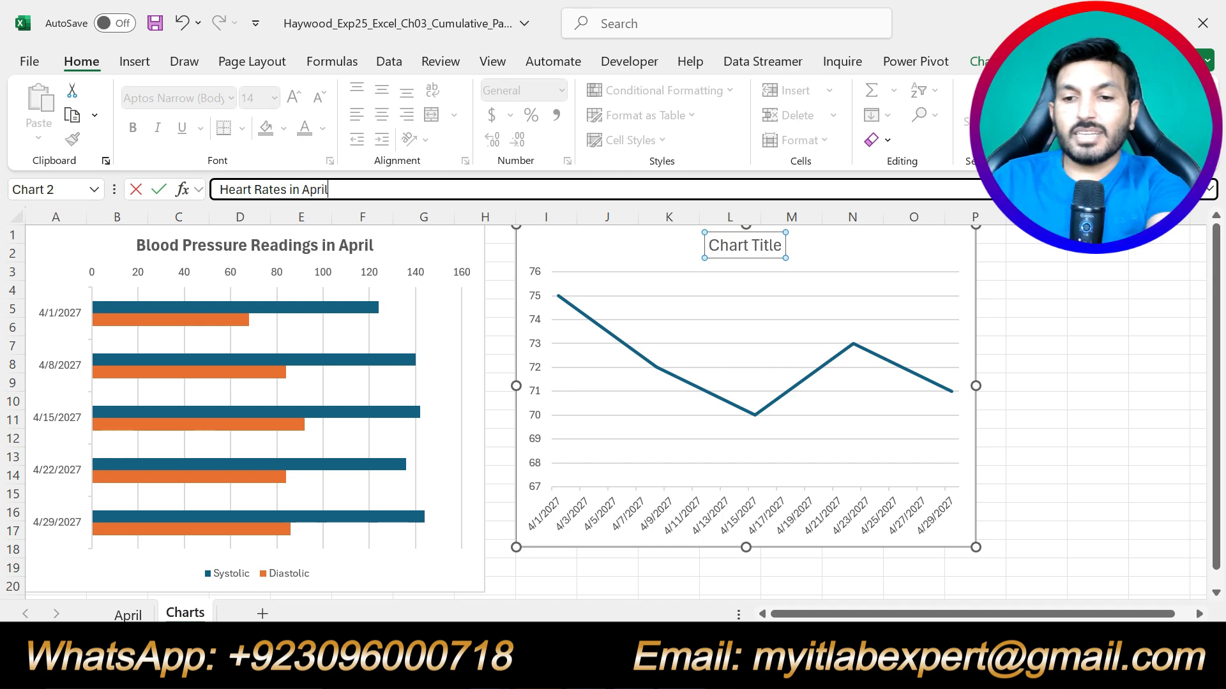
pyautogui.press('Return')
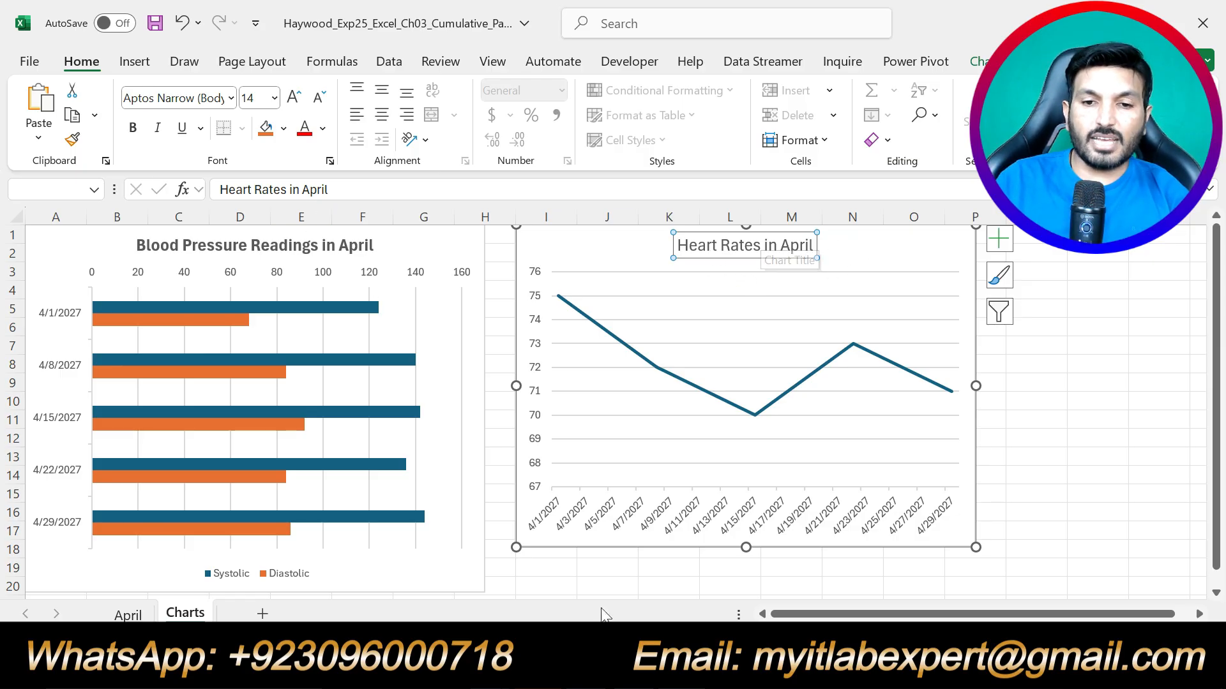
pyautogui.click(600, 670)
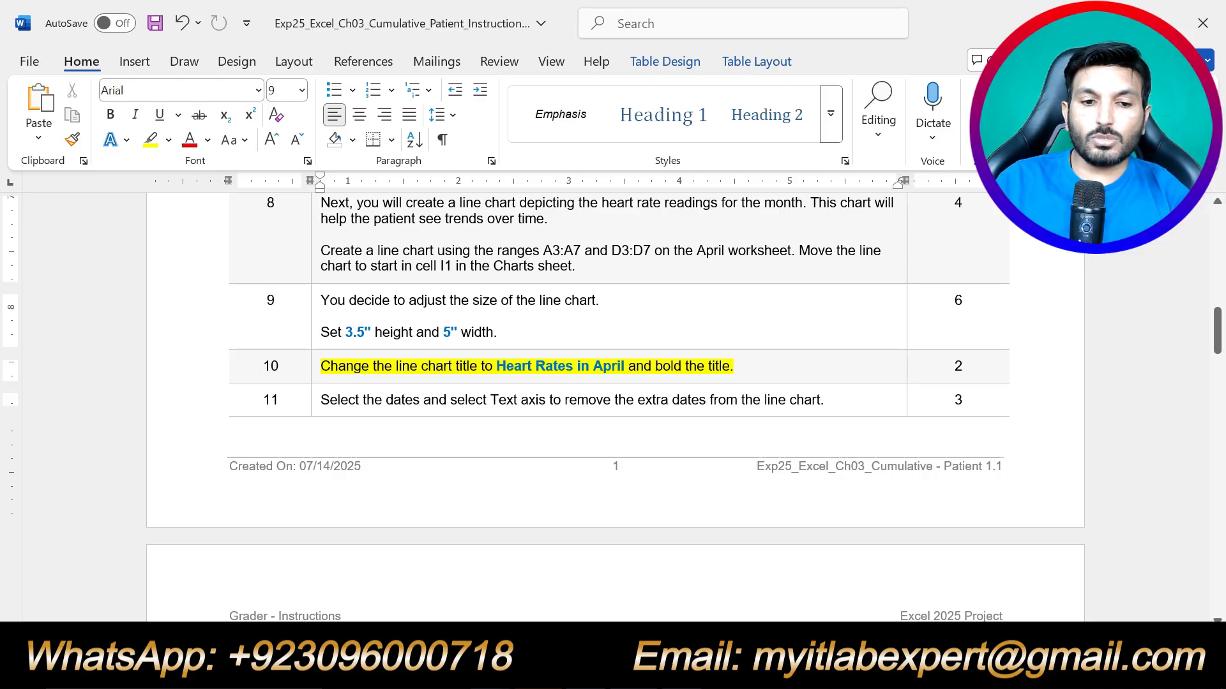
# Highlight step 11 in yellow instead of step 10, then select the chart's date axis in Excel.
pyautogui.hotkey('ctrl', 'z')
pyautogui.moveTo(825, 400); pyautogui.dragTo(321, 400)
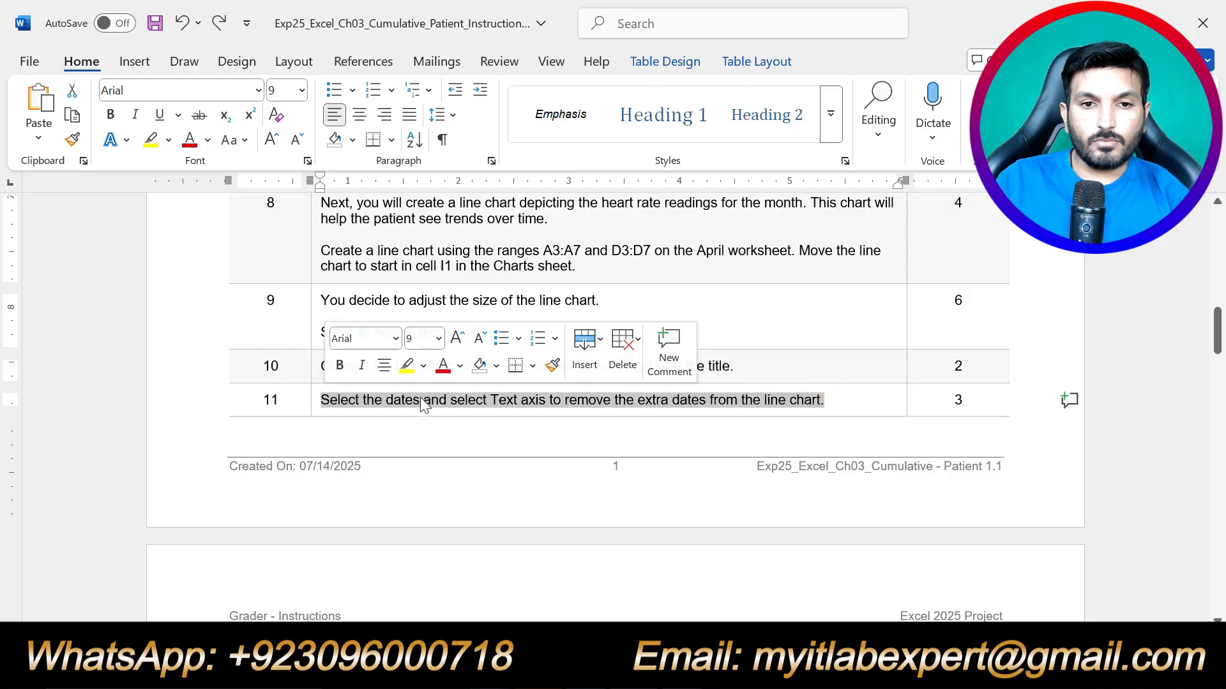
pyautogui.click(406, 366)
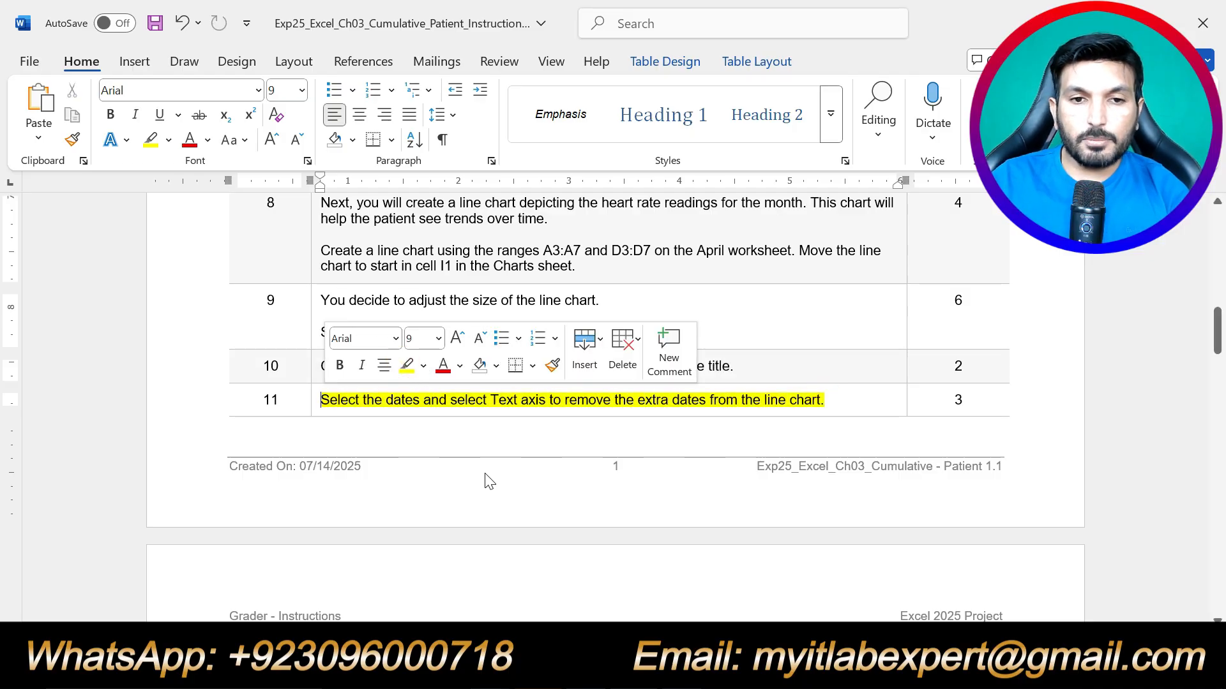
pyautogui.click(420, 400)
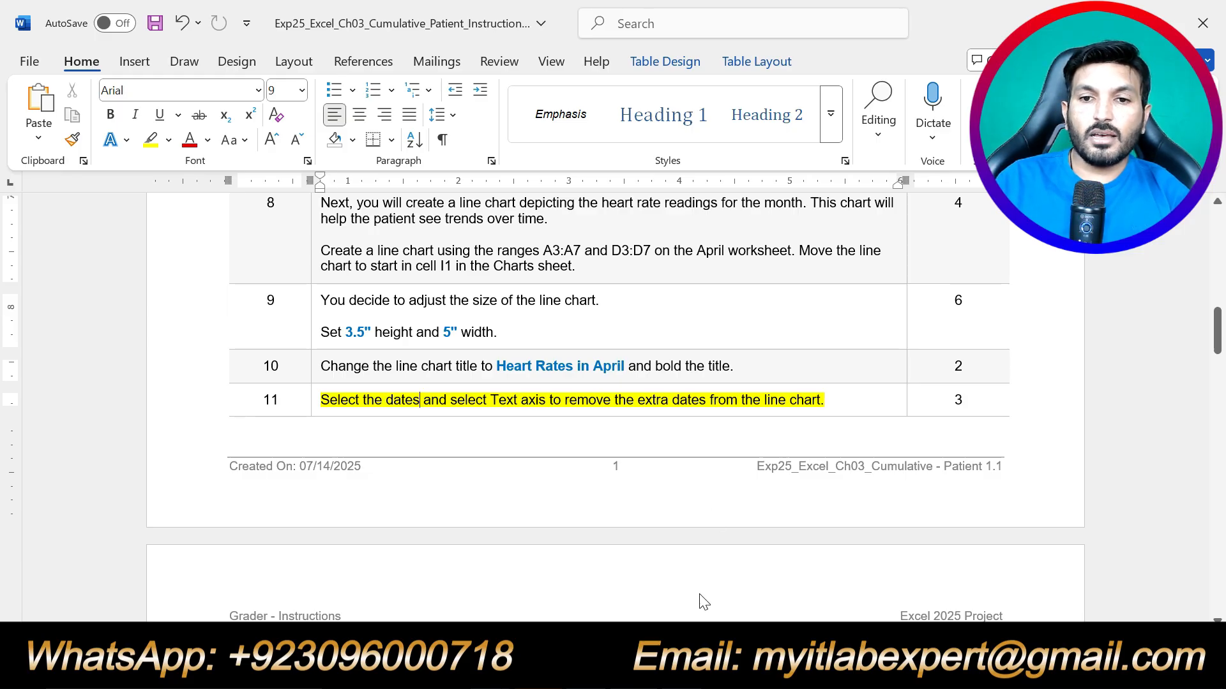
pyautogui.click(688, 671)
pyautogui.click(695, 526)
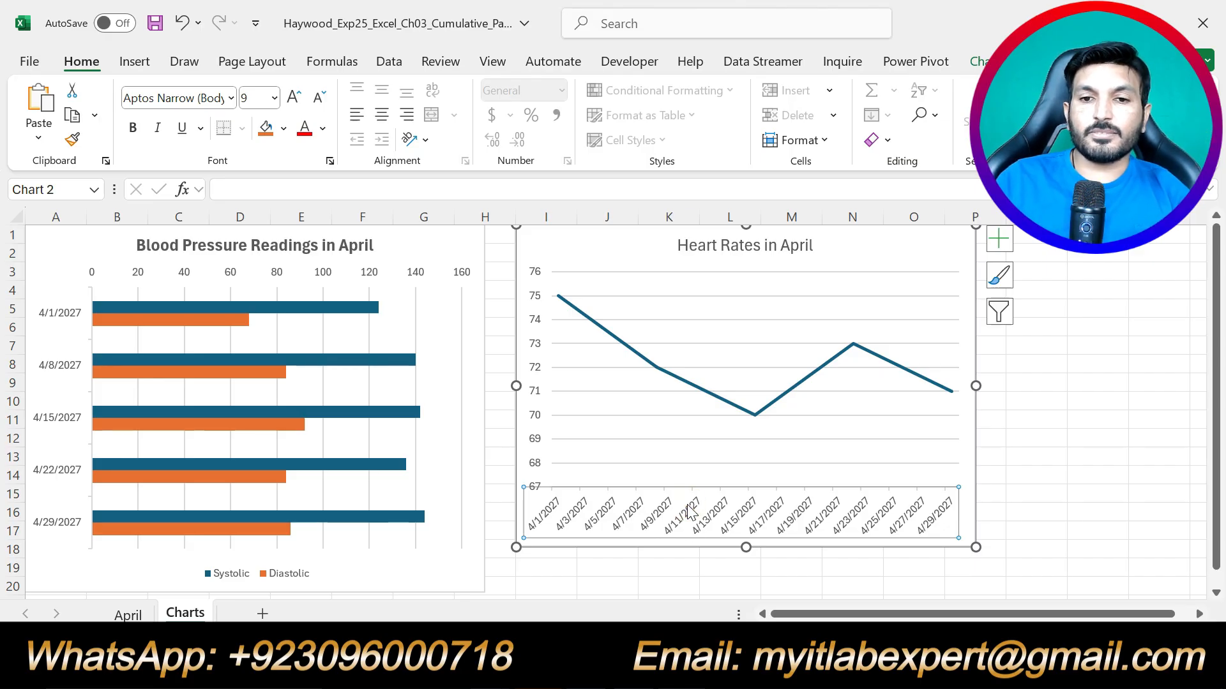
# Set the line chart's horizontal axis to Text axis so only the five reading dates show.
pyautogui.rightClick(689, 511)
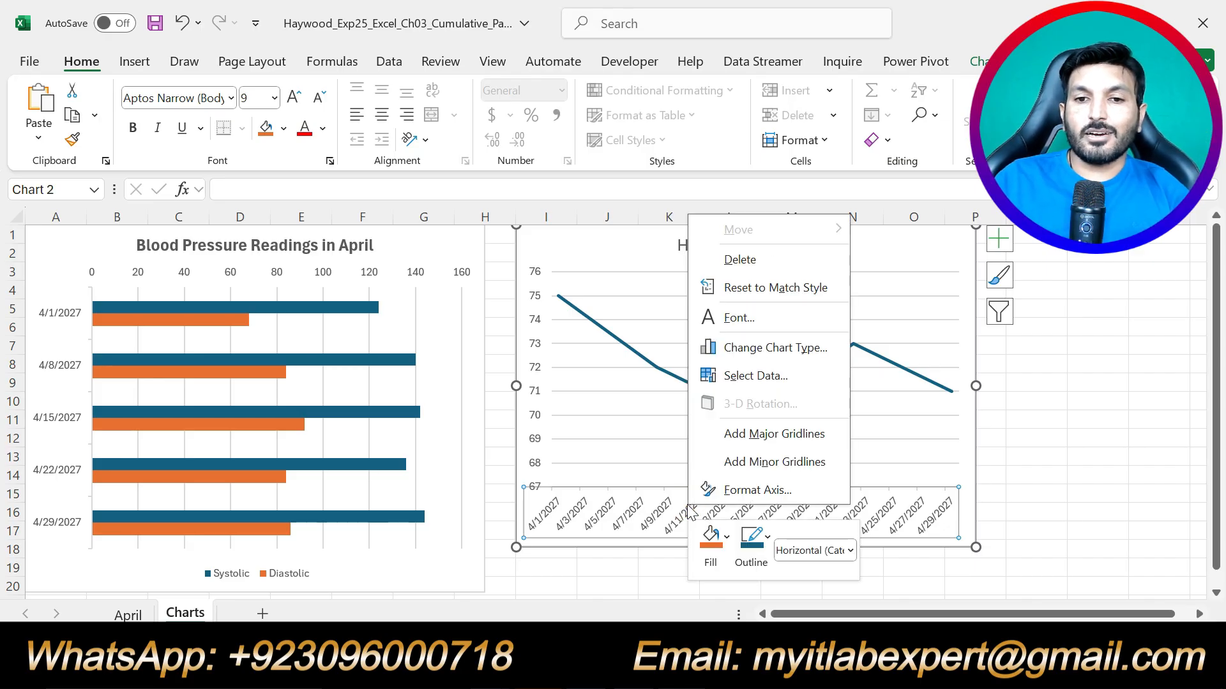
pyautogui.click(758, 490)
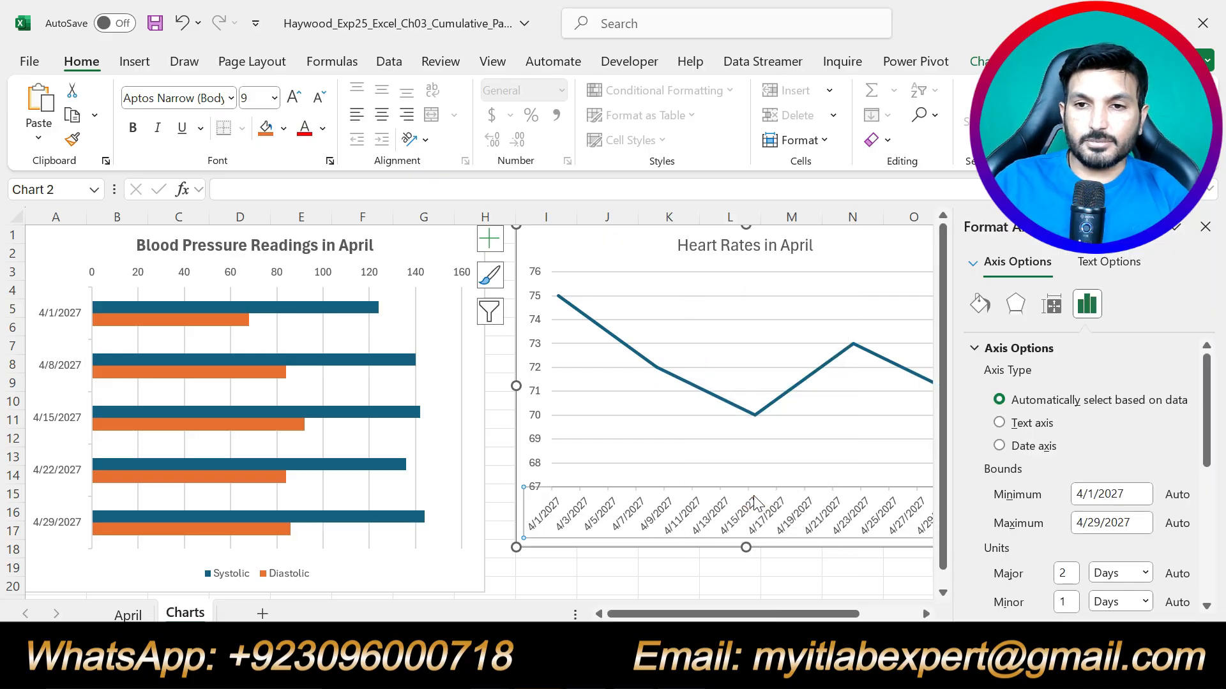
pyautogui.click(1043, 427)
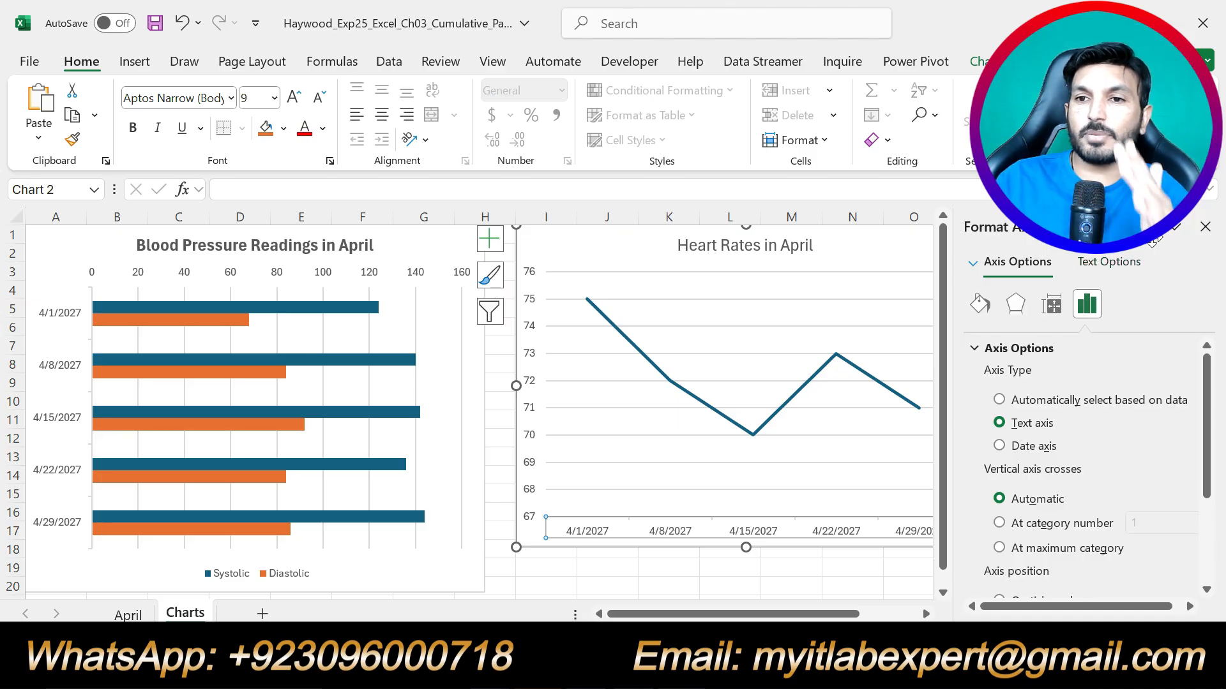
pyautogui.click(1205, 227)
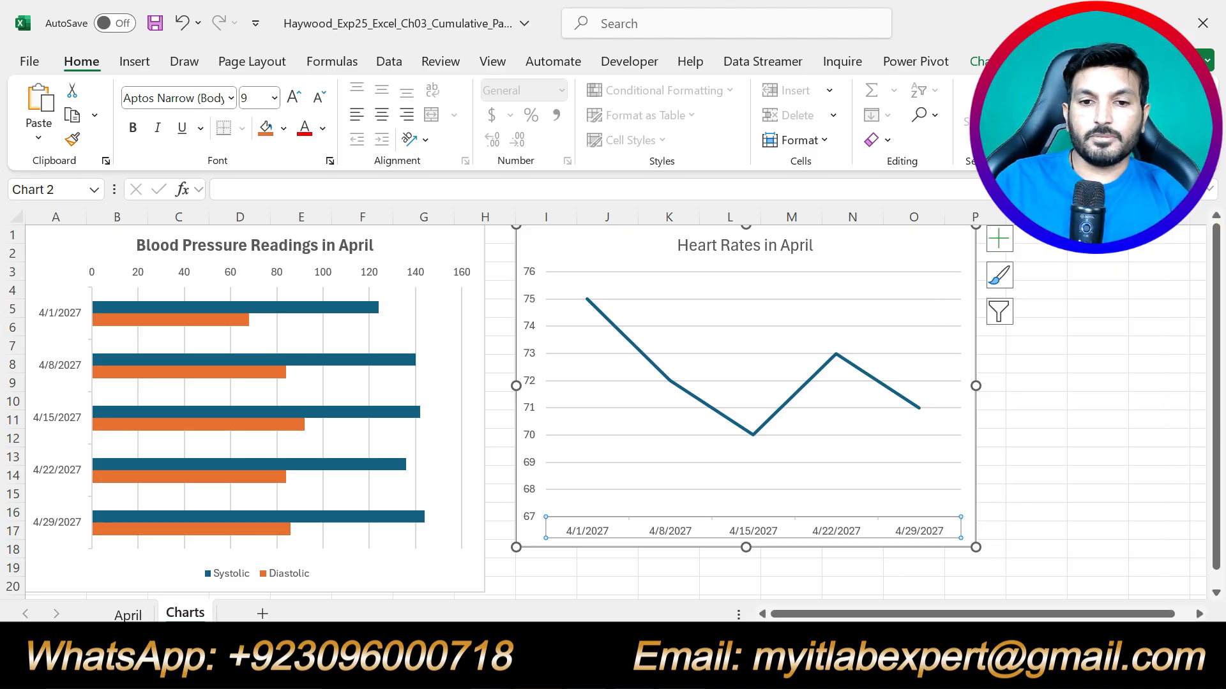
# In Word, undo the yellow highlight on step 11.
pyautogui.hotkey('alt', 'Tab')
pyautogui.click(853, 393)
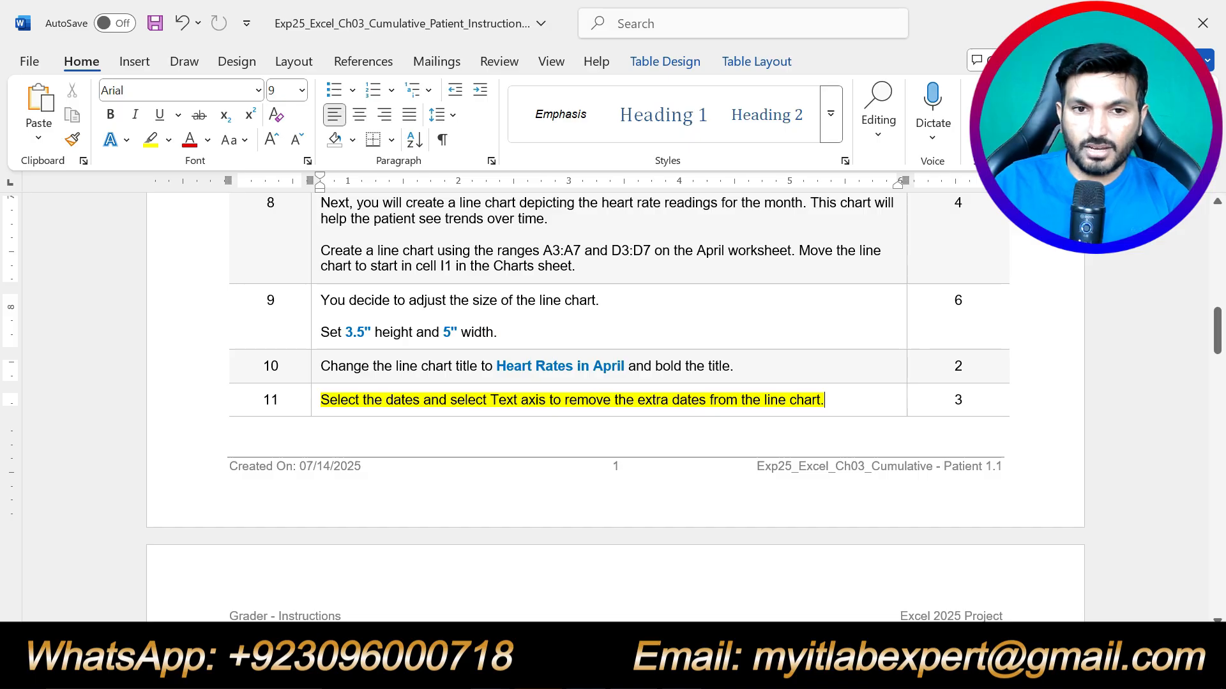
pyautogui.hotkey('ctrl', 'z')
pyautogui.scroll(-15, 612, 409)
pyautogui.scroll(-8, 612, 409)
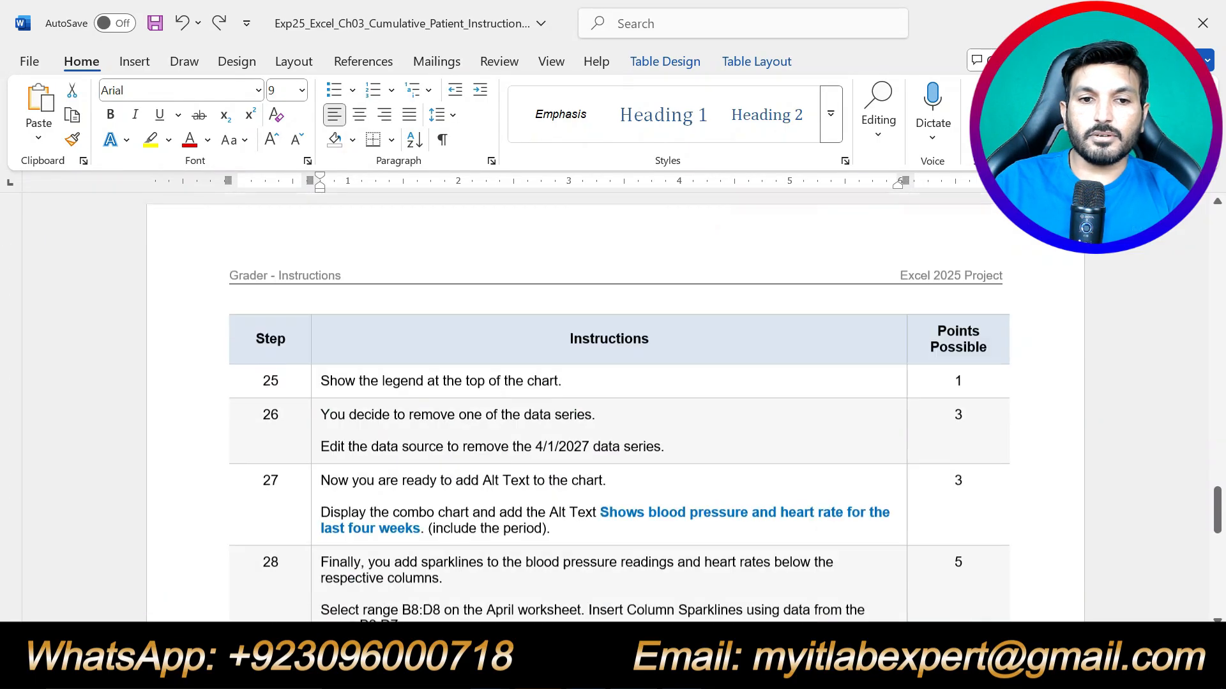
pyautogui.scroll(10, 613, 409)
# Highlight step 12's black axis font colour instructions in yellow.
pyautogui.scroll(8, 612, 409)
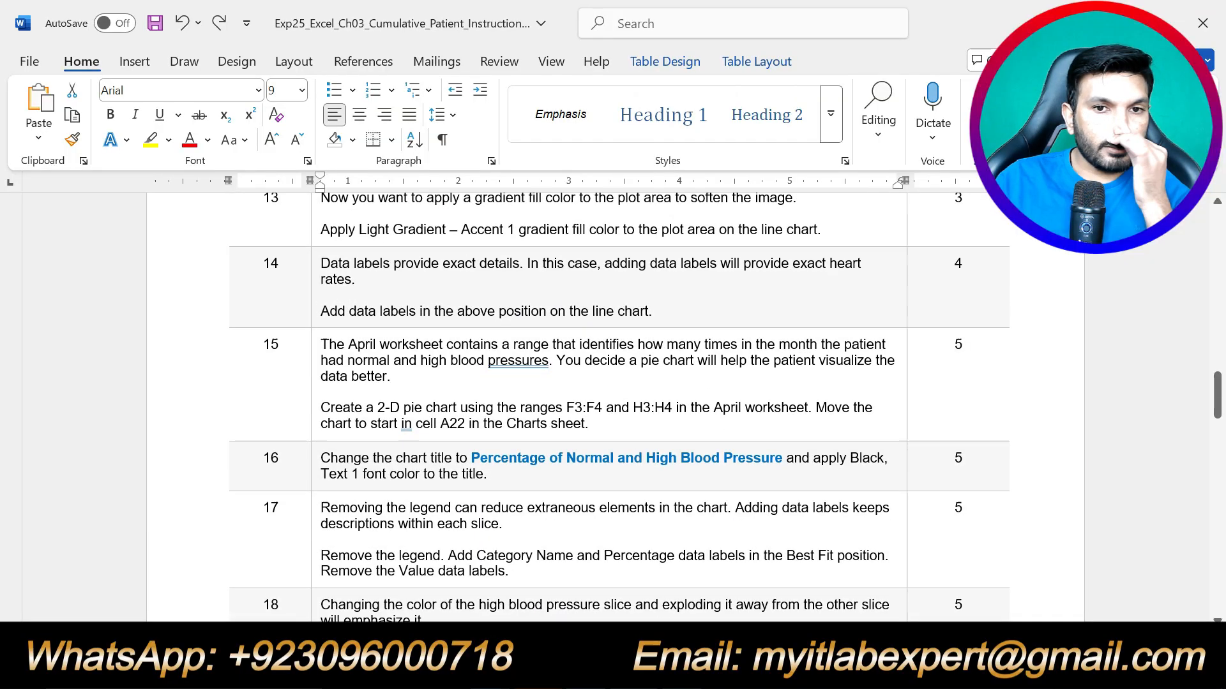
pyautogui.moveTo(860, 380); pyautogui.dragTo(321, 346)
pyautogui.click(413, 314)
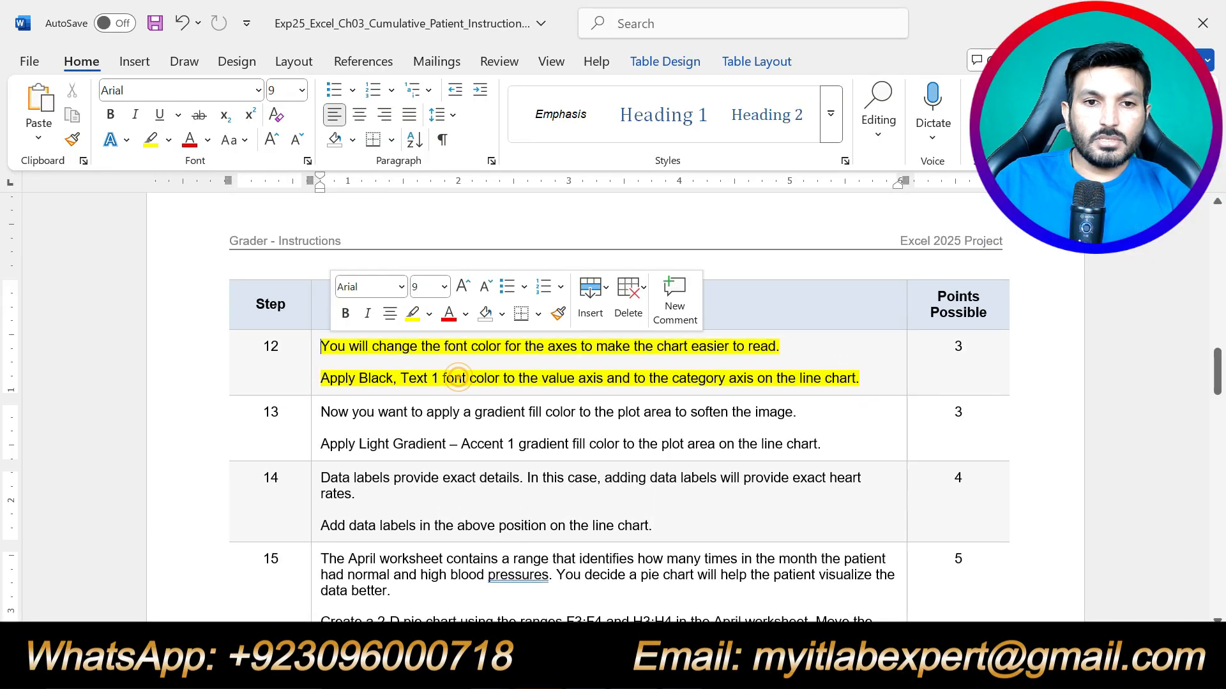
pyautogui.click(454, 378)
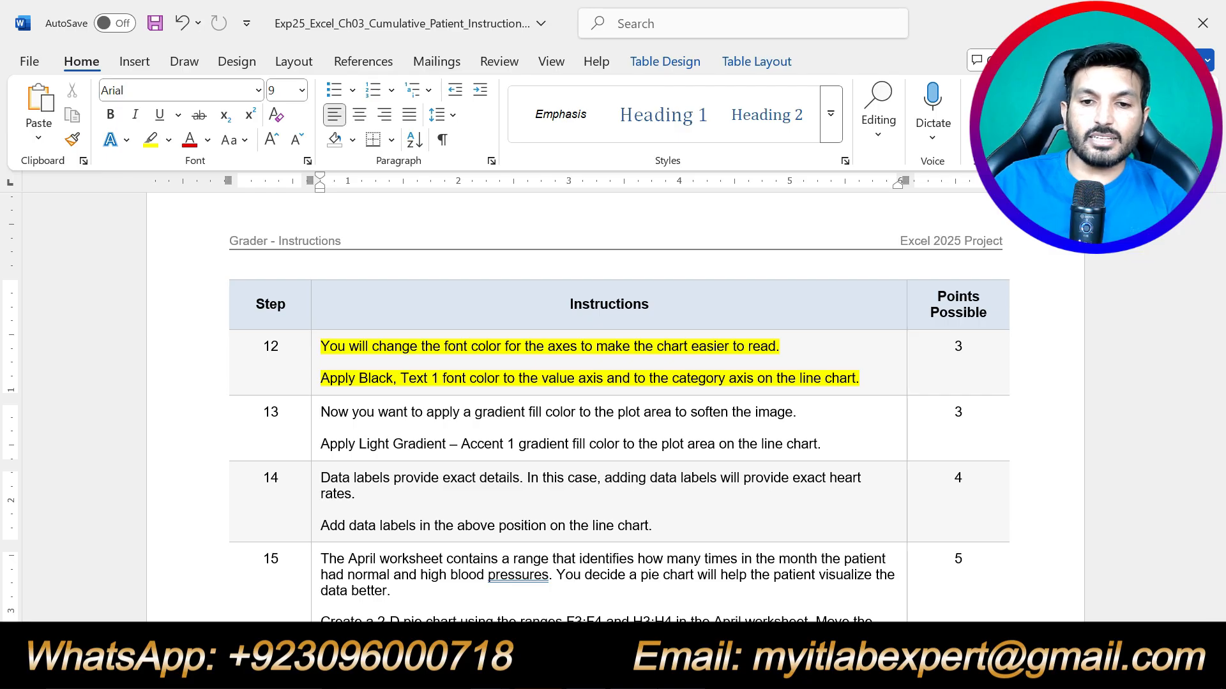
# Set both the value axis and date axis labels to Black, Text 1 font colour.
pyautogui.hotkey('alt', 'Tab')
pyautogui.click(641, 533)
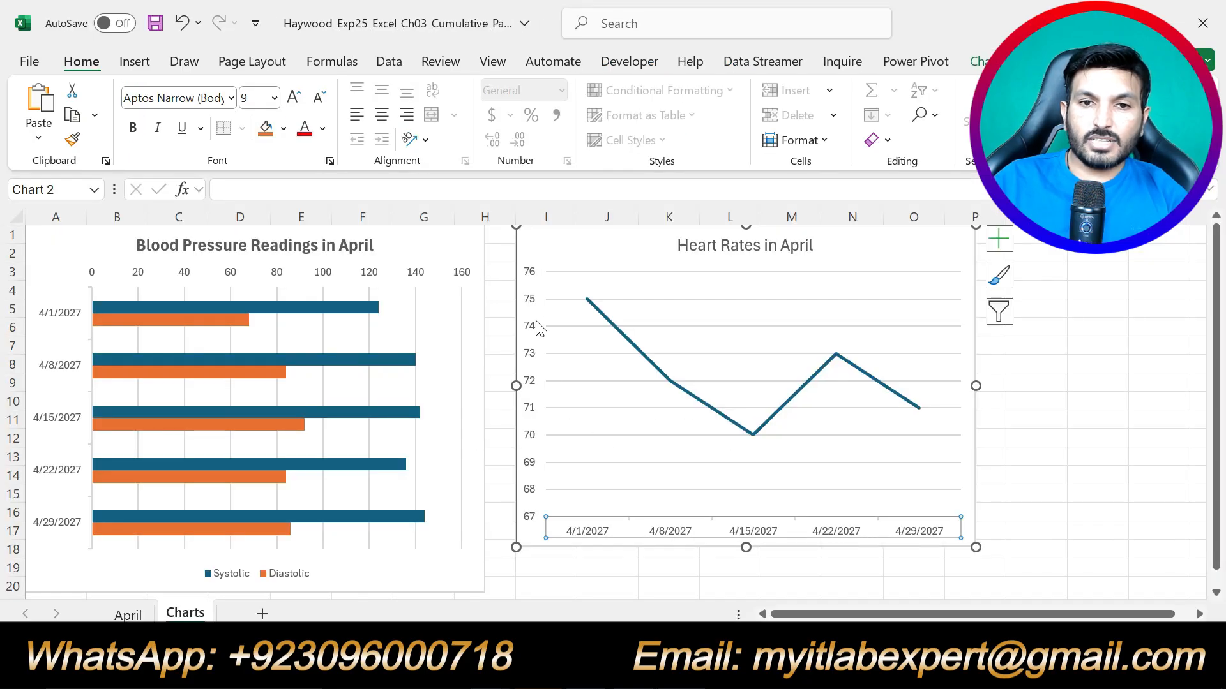
pyautogui.click(532, 304)
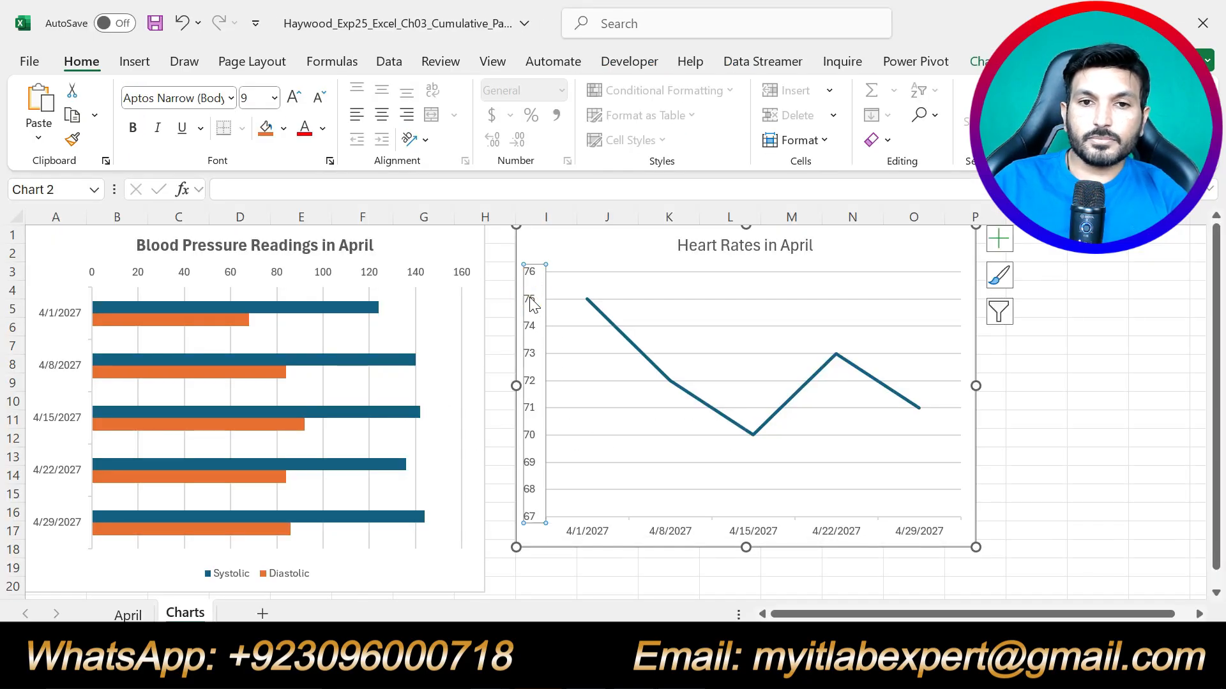
pyautogui.click(324, 130)
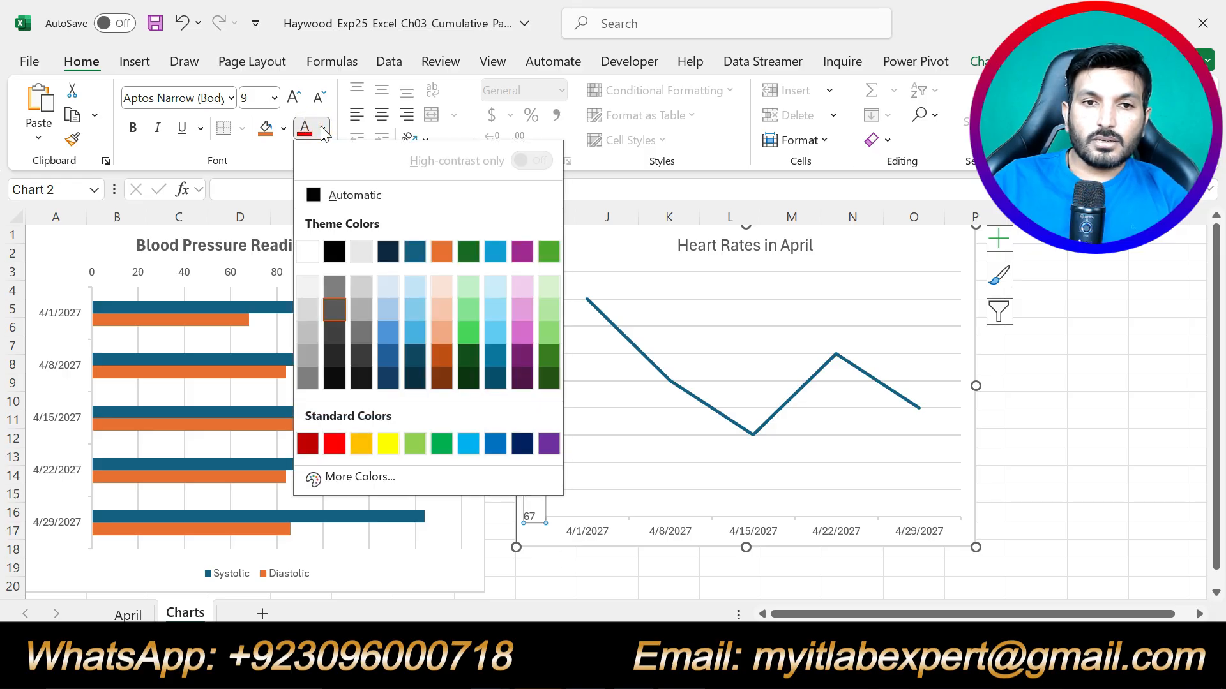
pyautogui.click(333, 250)
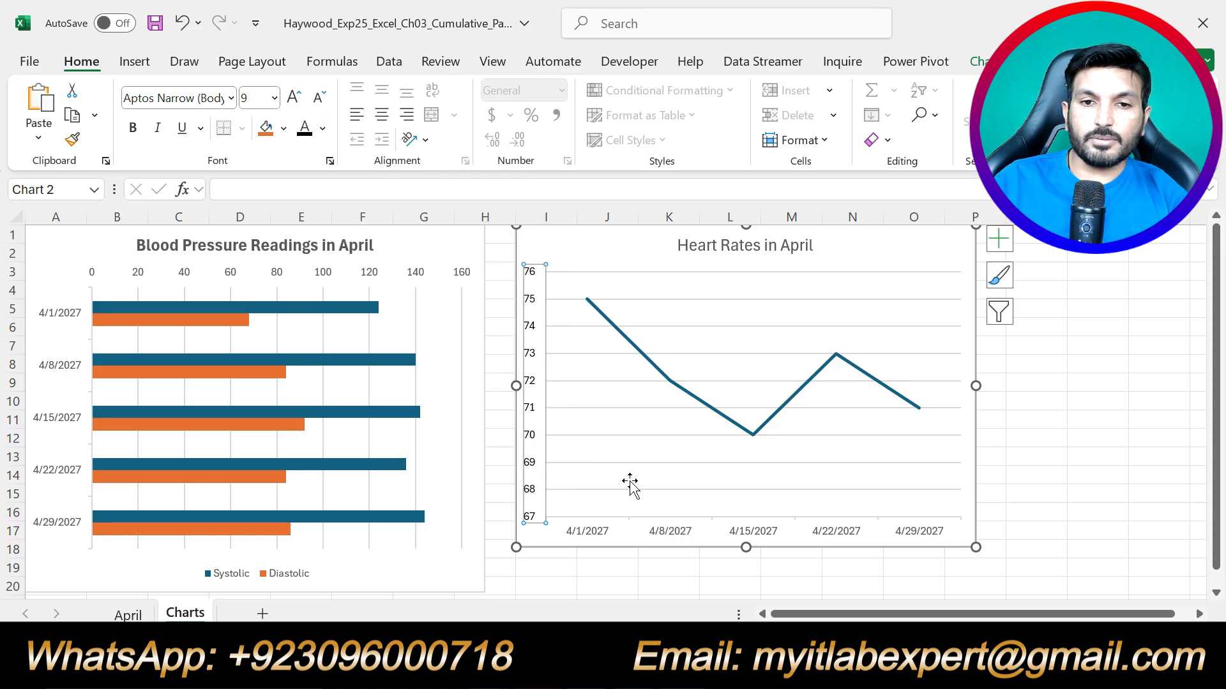
pyautogui.click(663, 532)
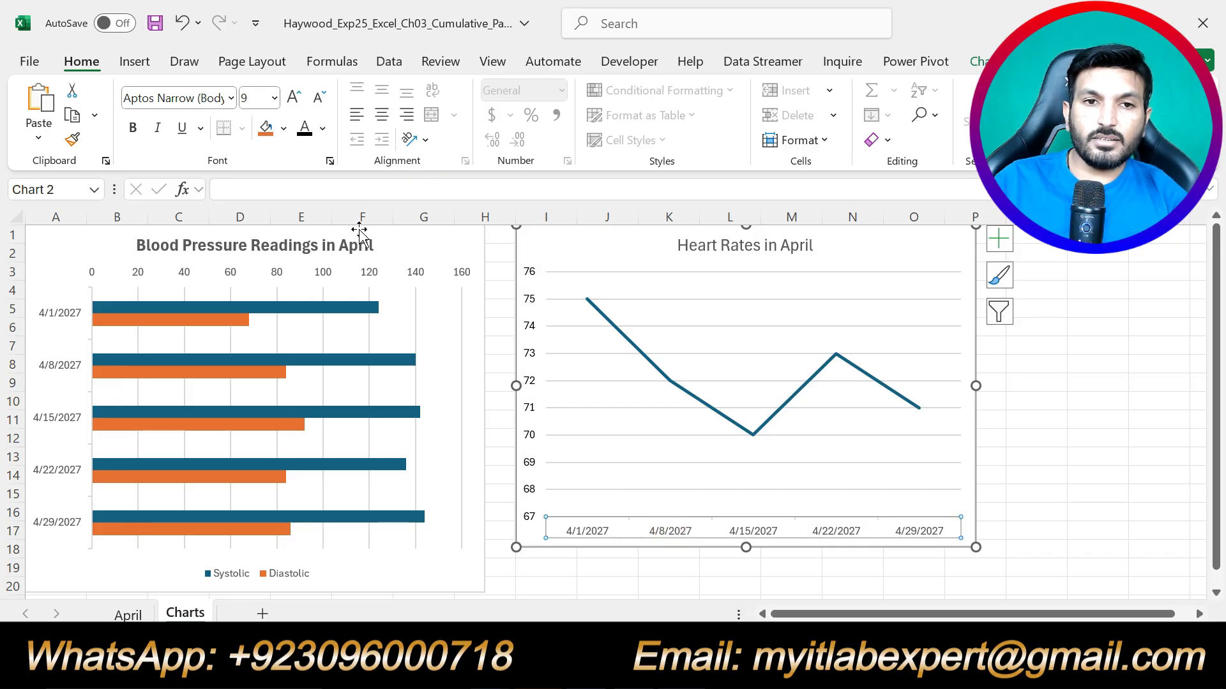
pyautogui.click(324, 131)
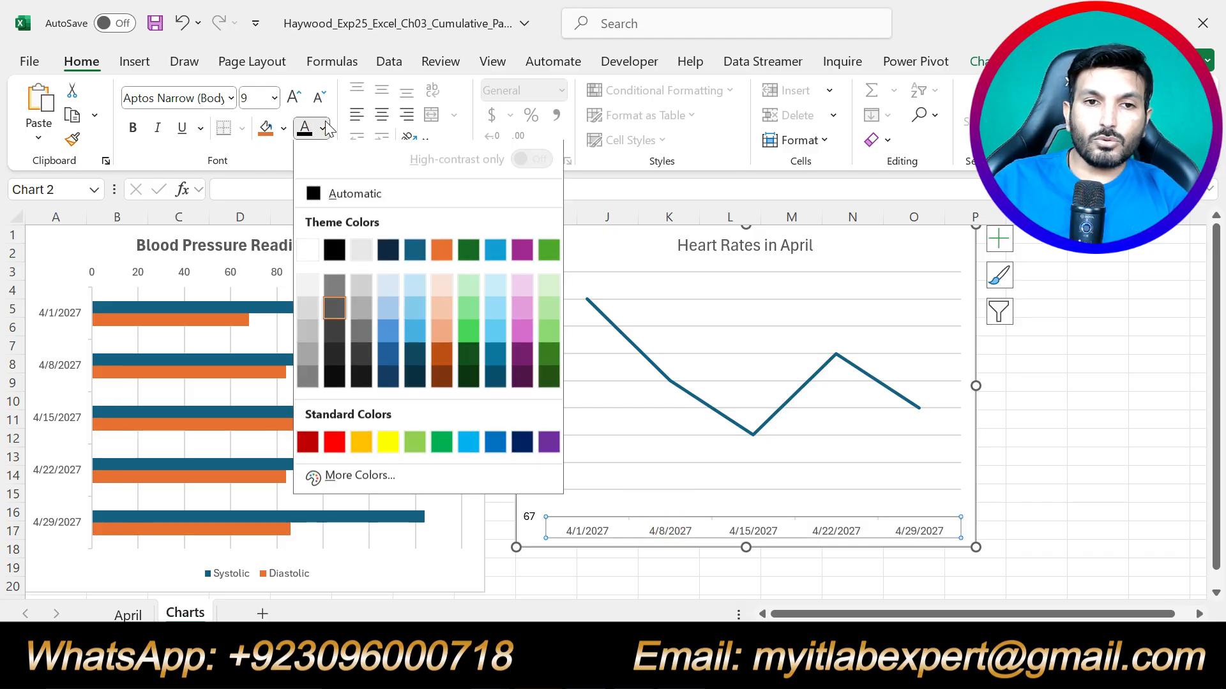
pyautogui.click(336, 251)
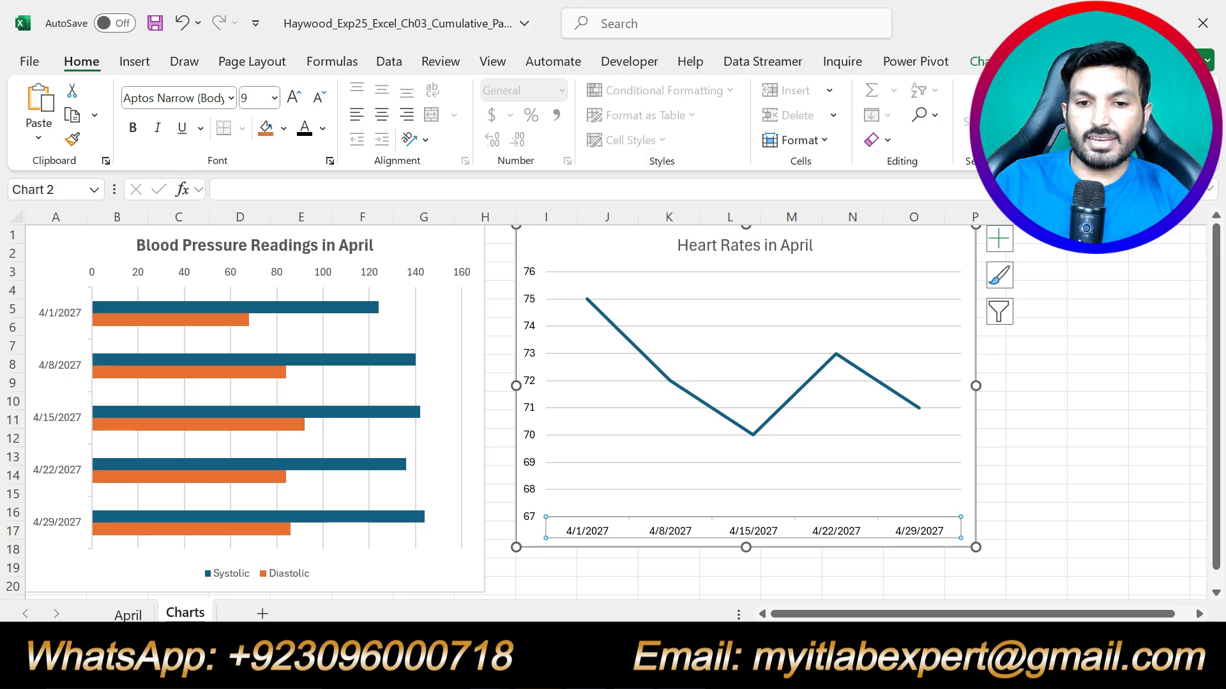
pyautogui.click(593, 667)
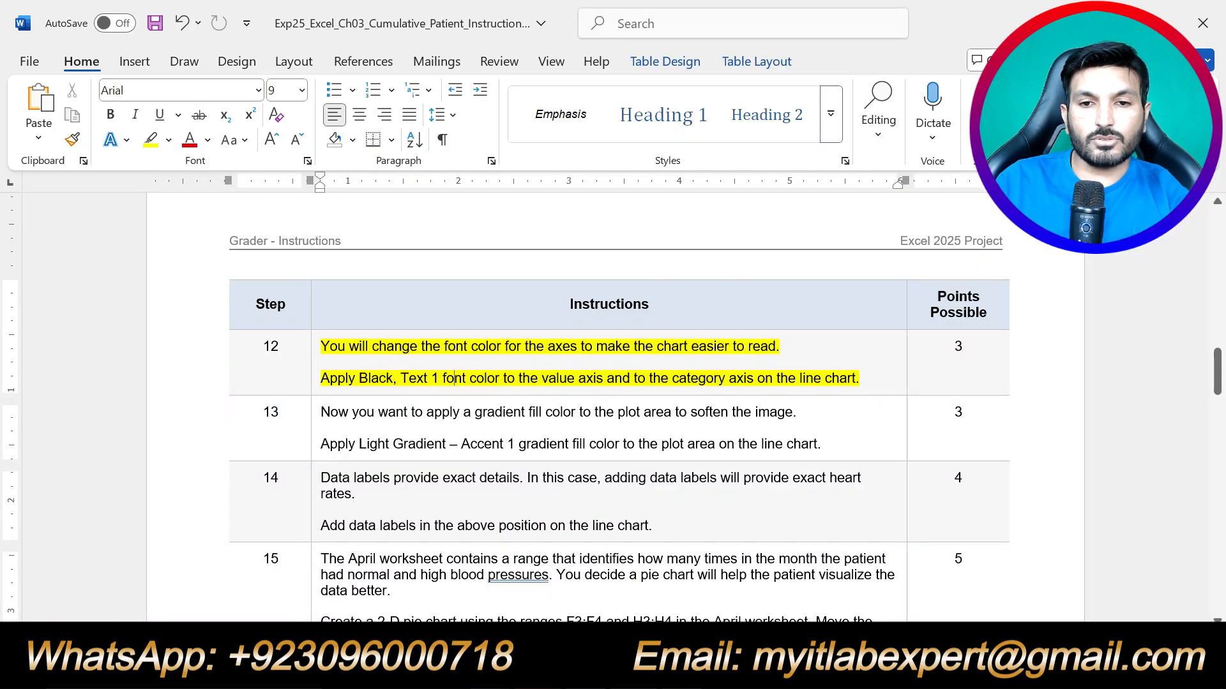
# Replace step 12's highlight with yellow on both step 13 paragraphs, then select the chart's plot area.
pyautogui.hotkey('ctrl', 'z')
pyautogui.scroll(-1, 725, 409)
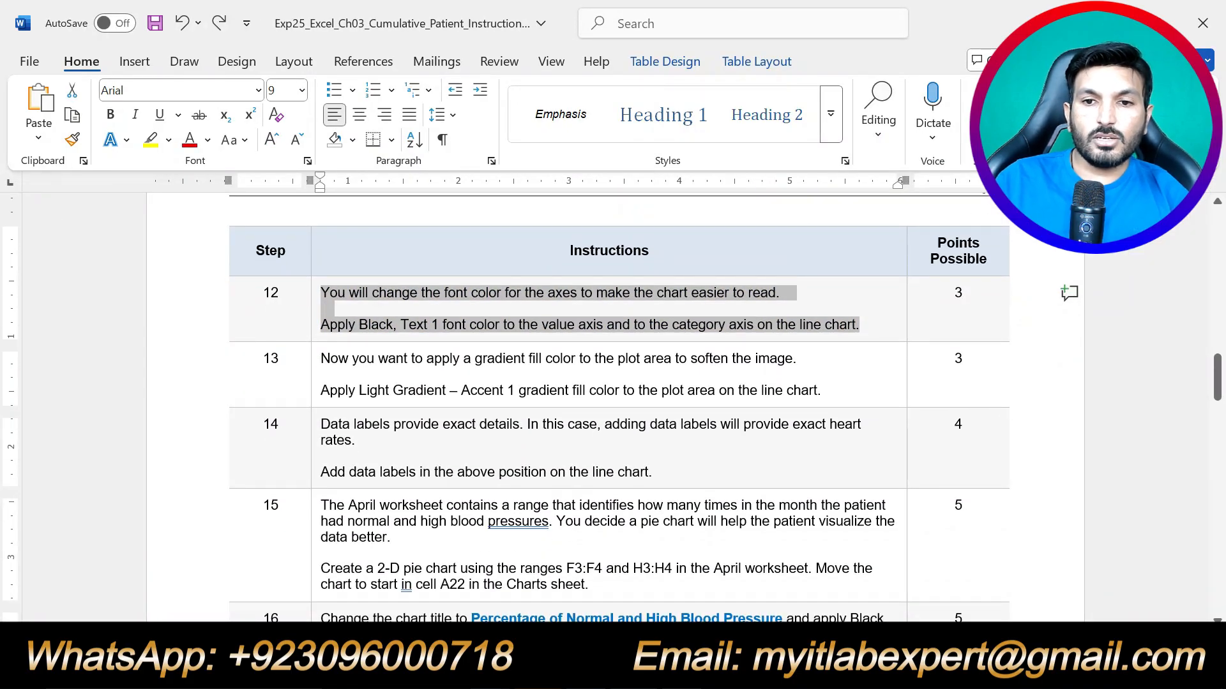
pyautogui.moveTo(823, 391); pyautogui.dragTo(320, 358)
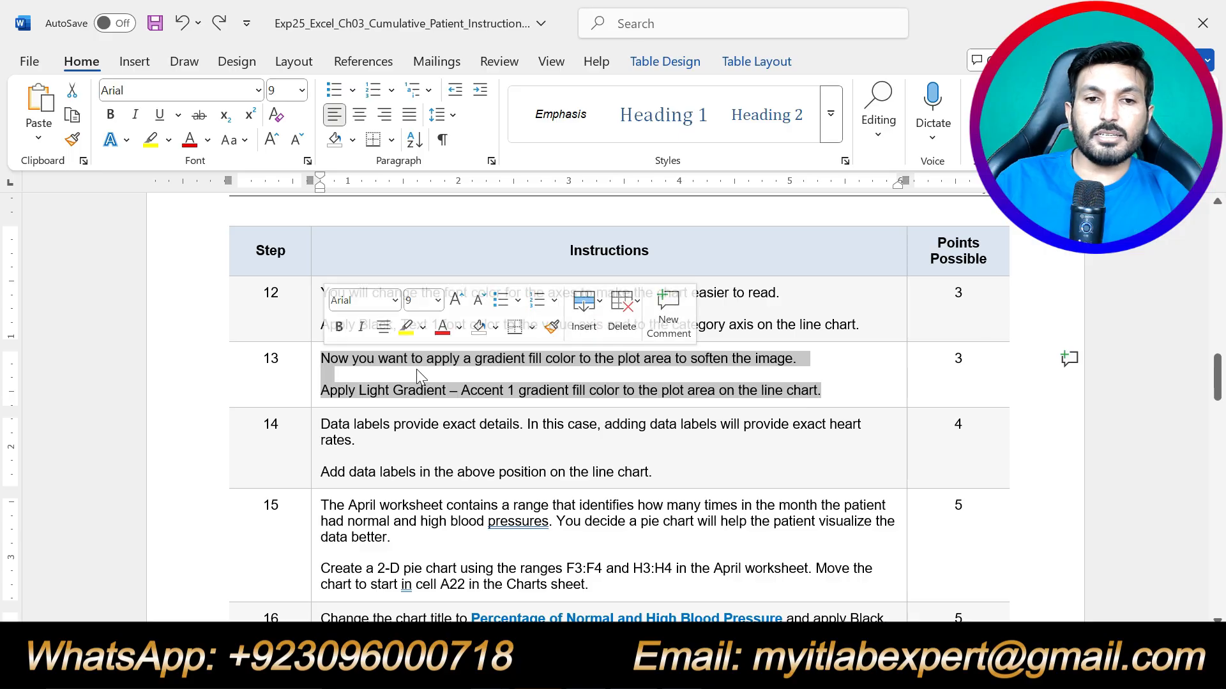
pyautogui.click(406, 329)
pyautogui.click(492, 439)
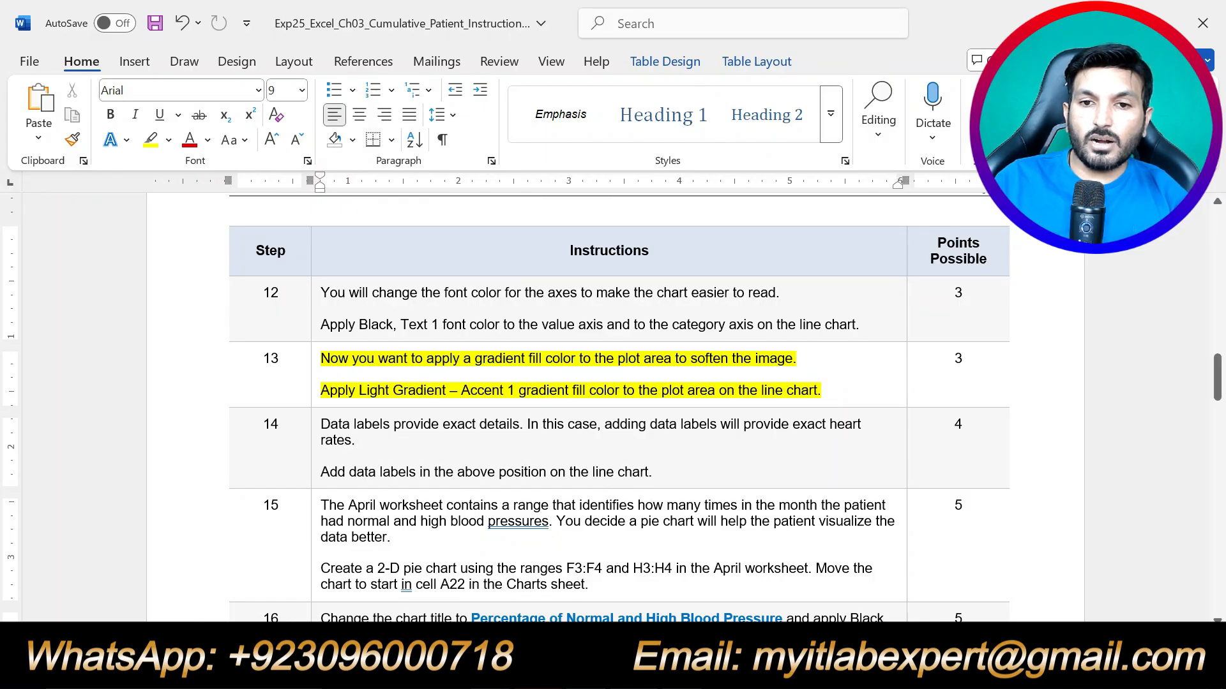
pyautogui.hotkey('alt', 'Tab')
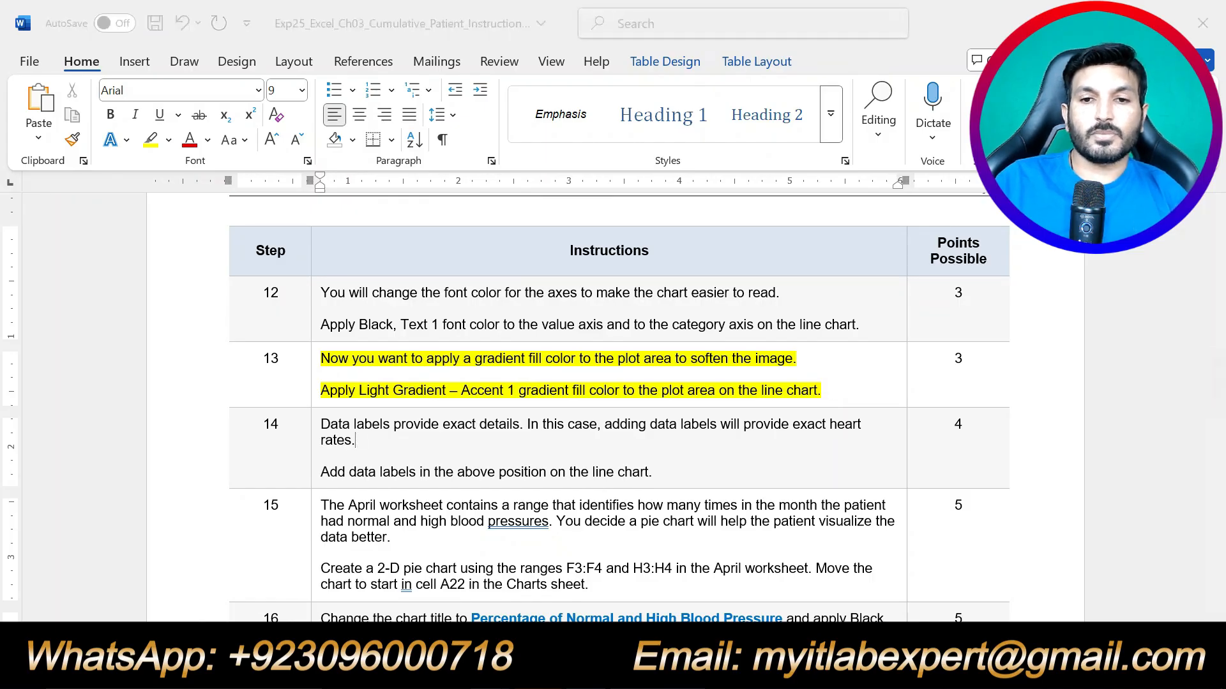
pyautogui.click(817, 322)
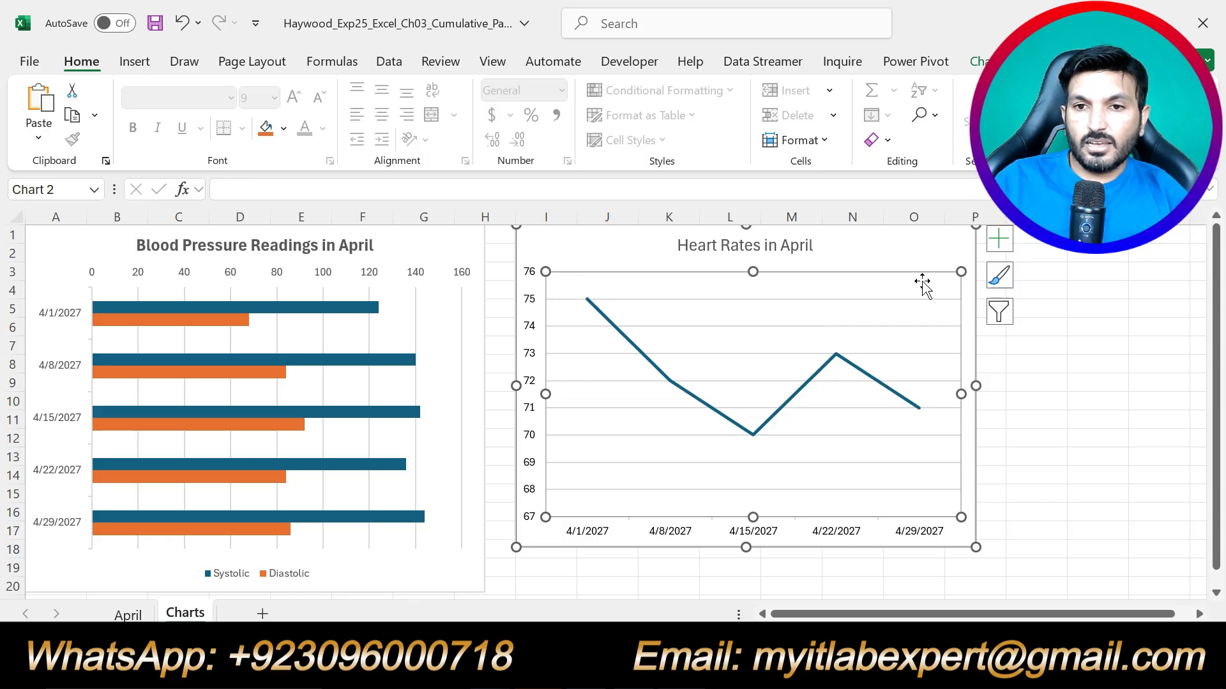
# In Format Plot Area, change the line chart's plot area fill to Gradient fill.
pyautogui.click(889, 246)
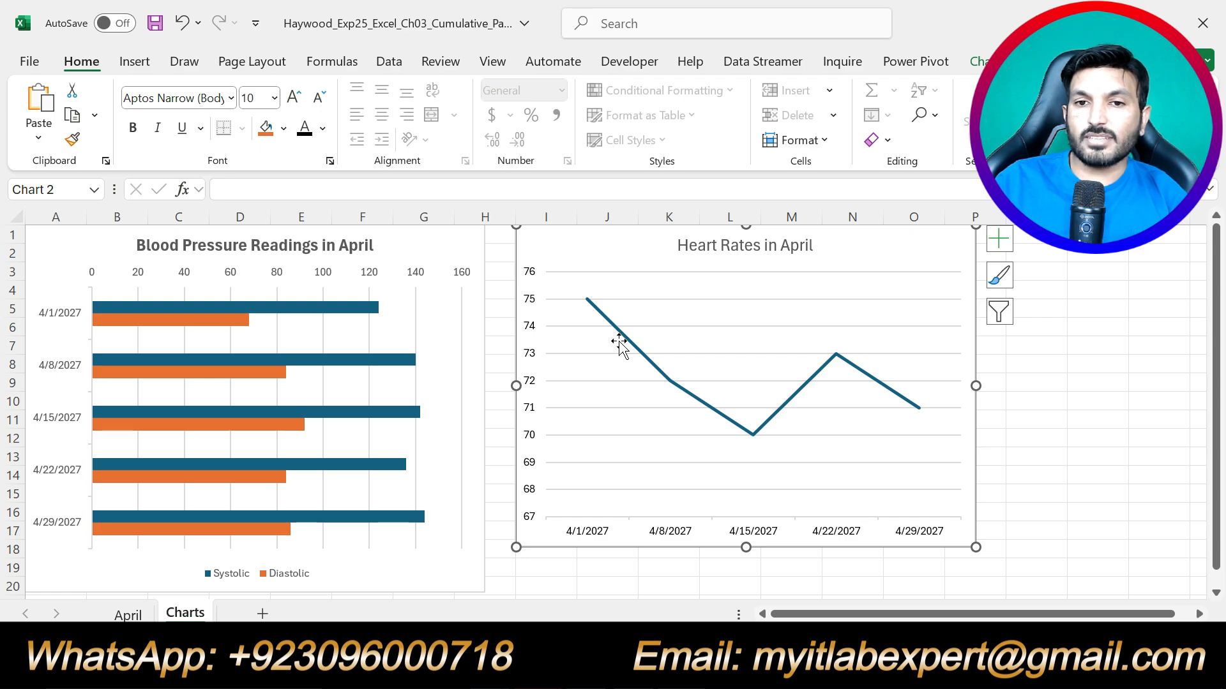
pyautogui.click(826, 291)
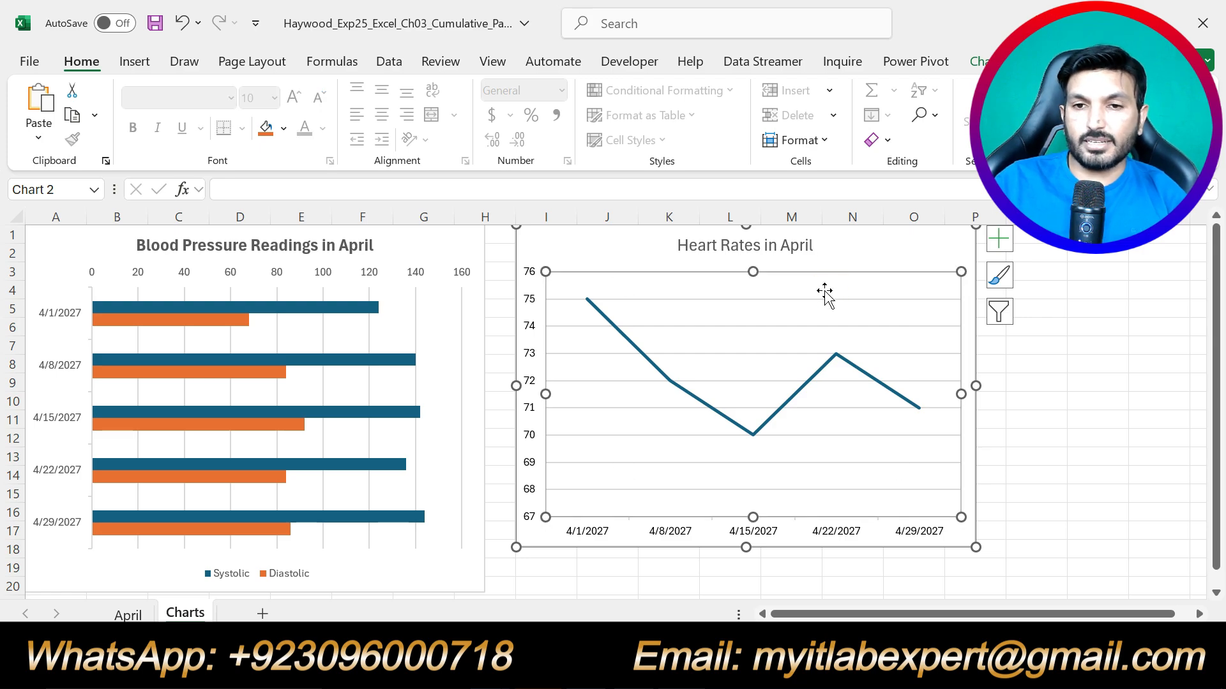
pyautogui.rightClick(819, 299)
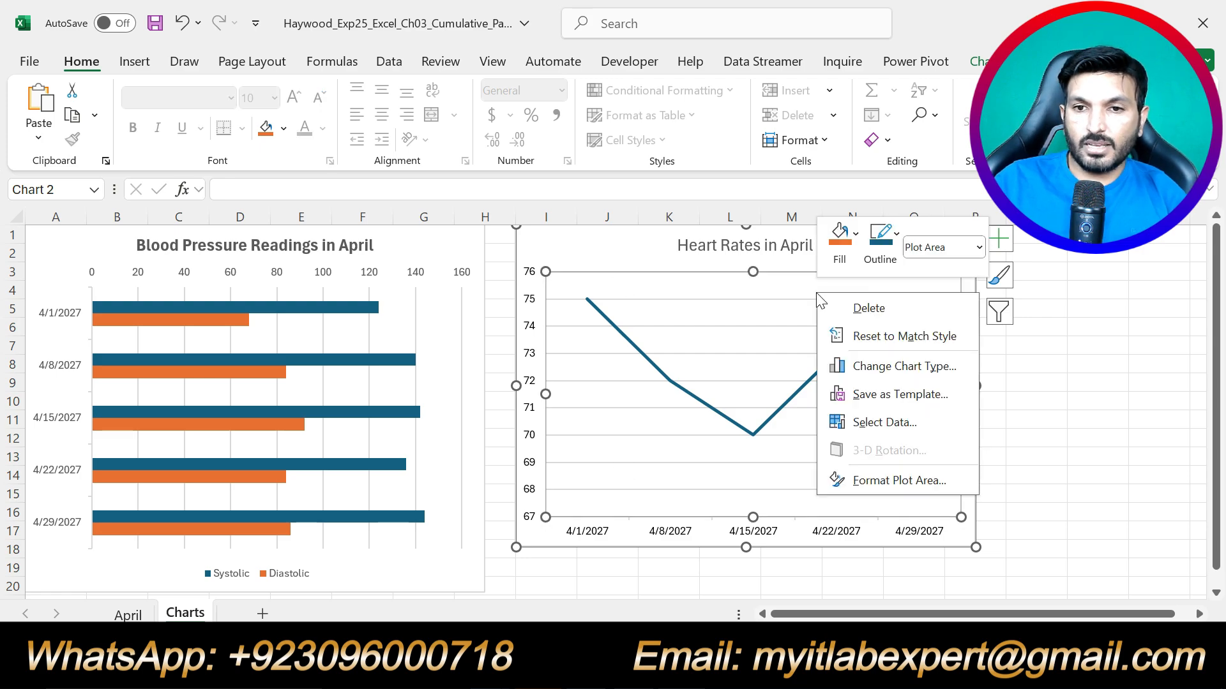
pyautogui.click(880, 481)
pyautogui.click(974, 356)
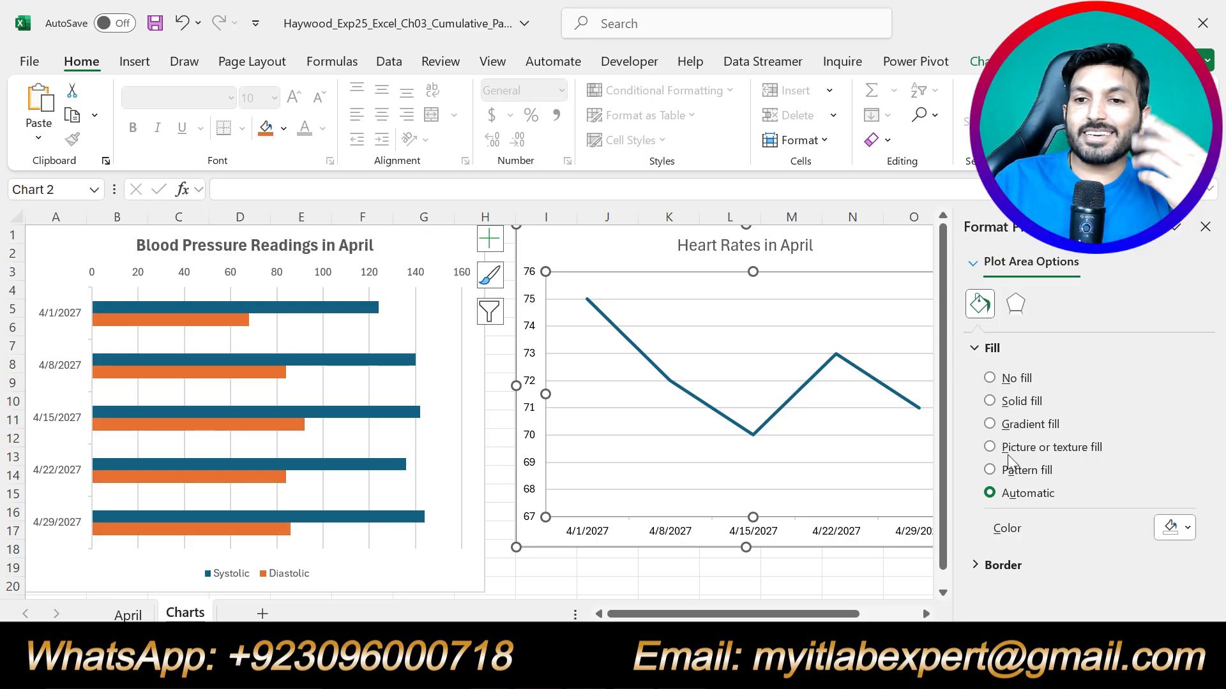
pyautogui.click(990, 425)
pyautogui.hotkey('alt', 'Tab')
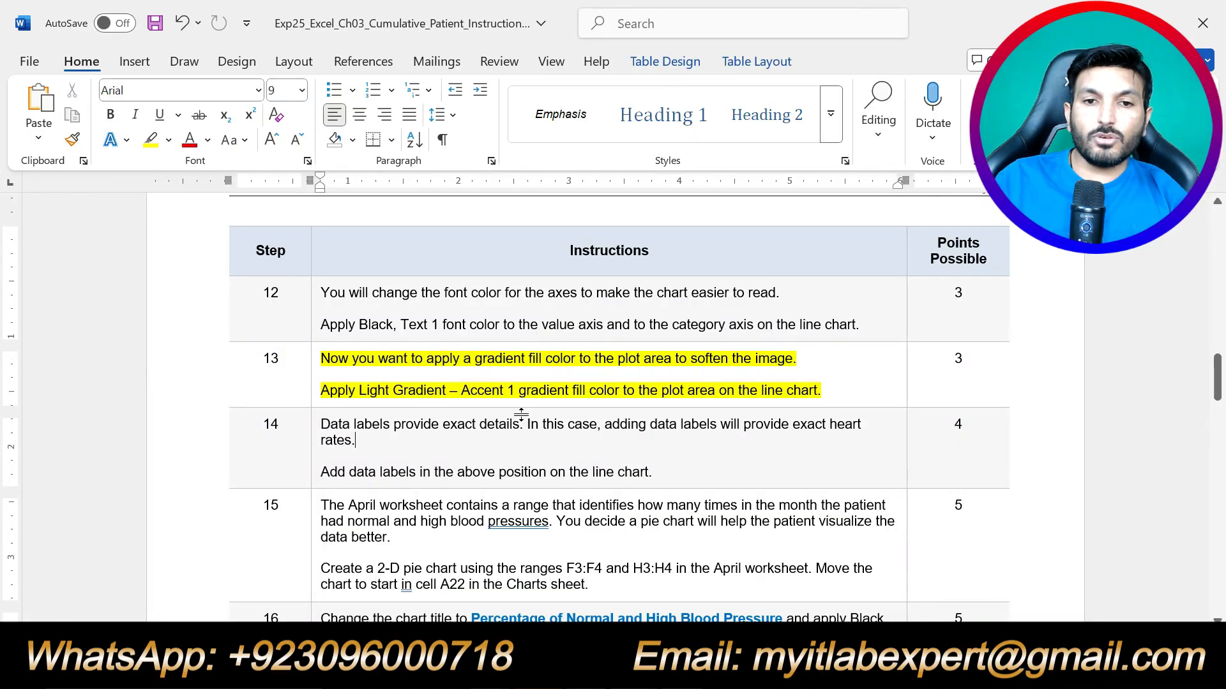
# Confirm step 13 calls for Light Gradient – Accent 1, then open Excel's preset gradients list.
pyautogui.moveTo(514, 391); pyautogui.dragTo(569, 391)
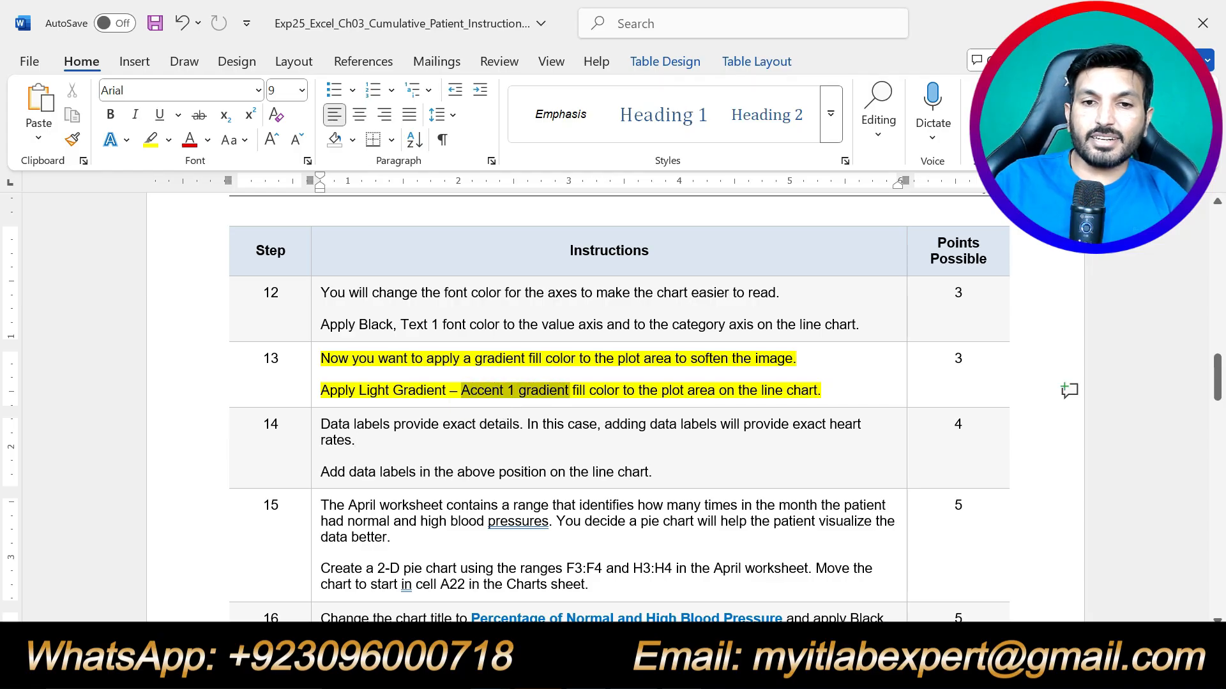
pyautogui.hotkey('alt', 'Tab')
pyautogui.click(1185, 530)
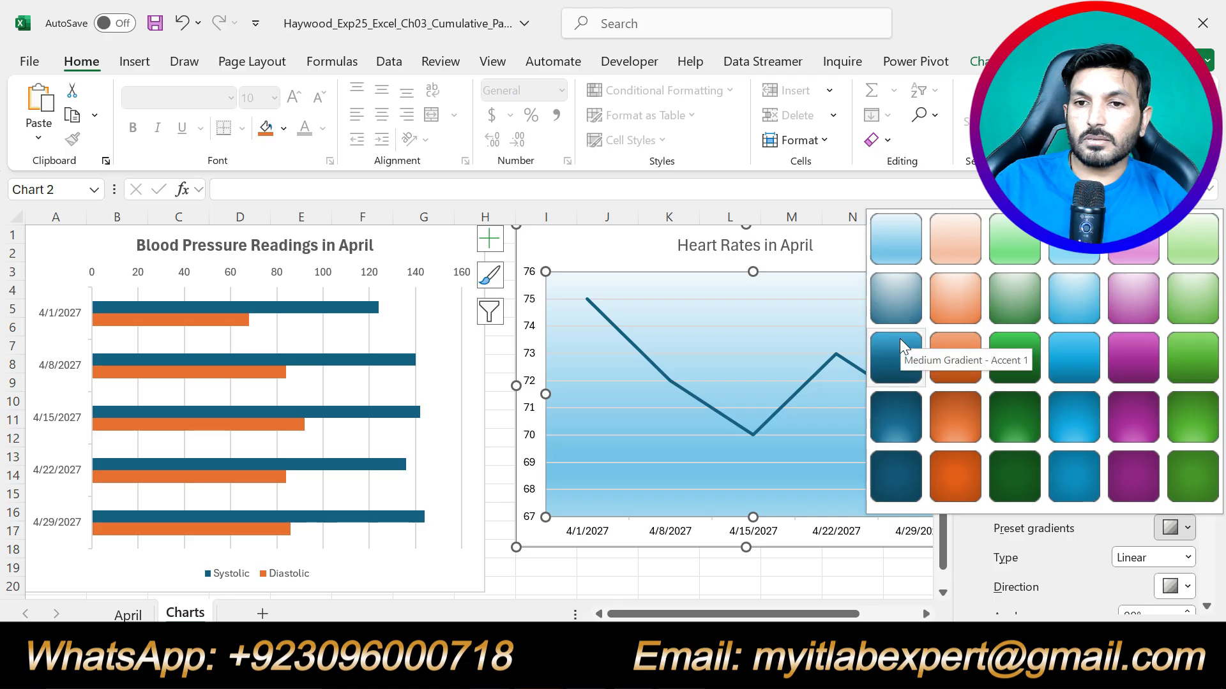
# Apply the Light Gradient – Accent 1 preset to the Heart Rates in April plot area.
pyautogui.click(804, 667)
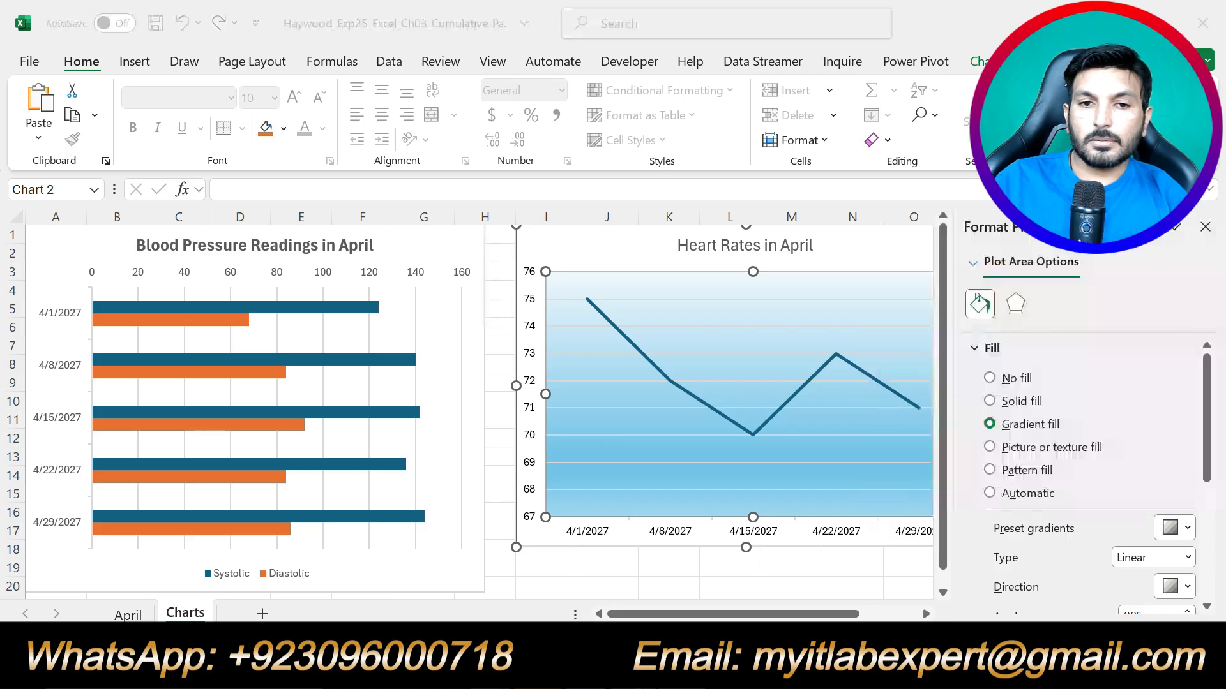
pyautogui.click(829, 667)
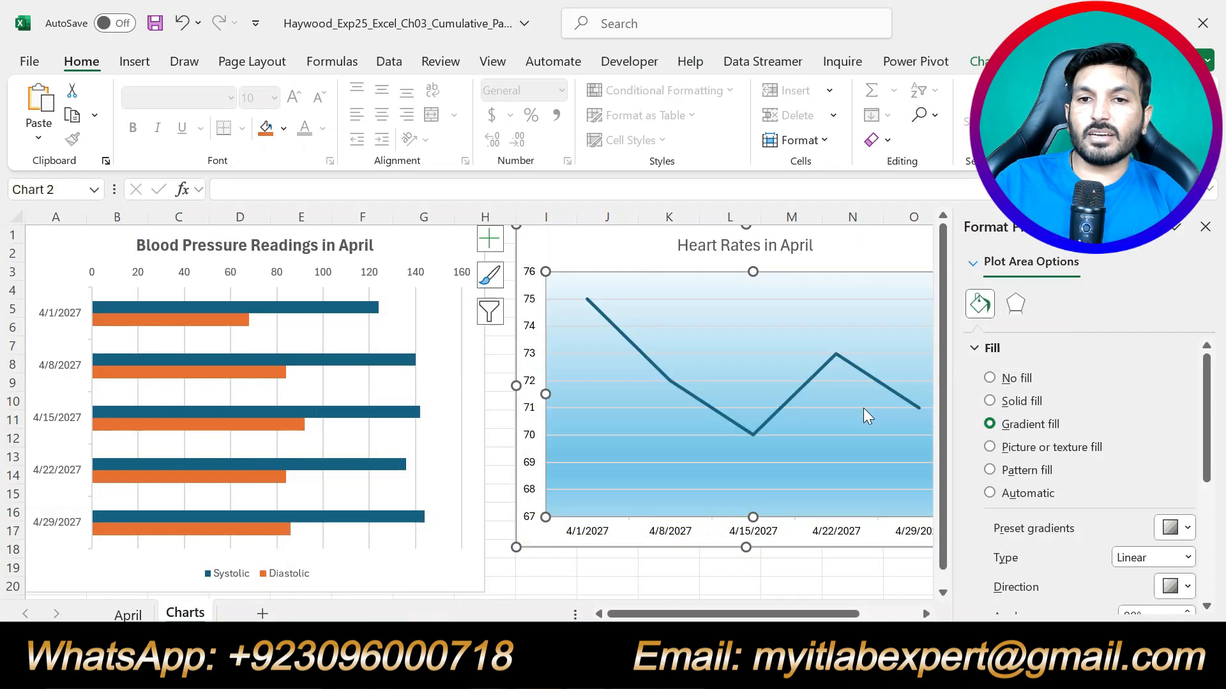
pyautogui.click(1175, 528)
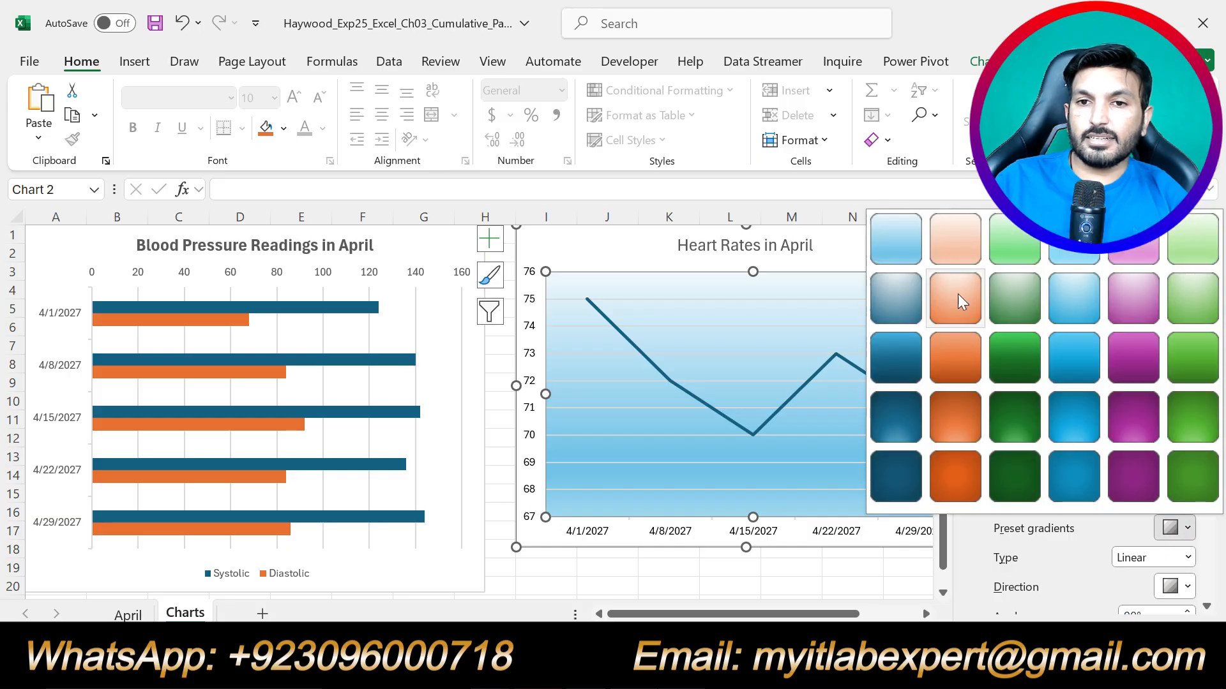
pyautogui.click(896, 240)
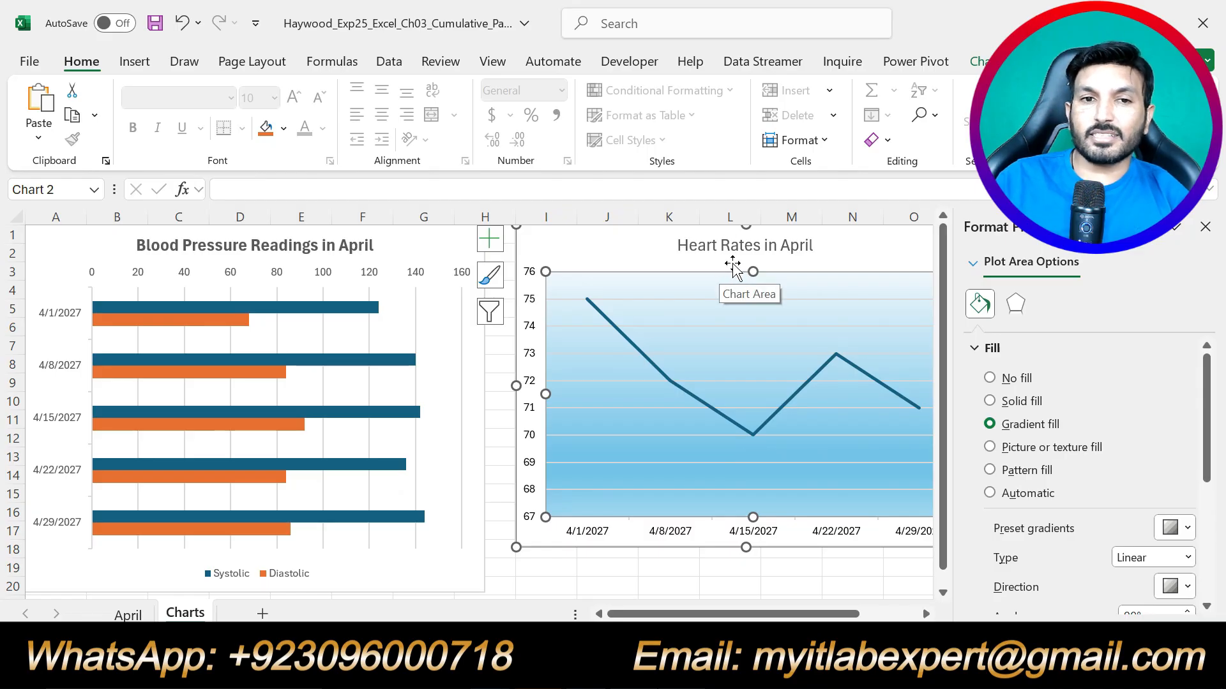
# Close the Format Plot Area pane and return to step 13 in the Word instructions.
pyautogui.click(1204, 228)
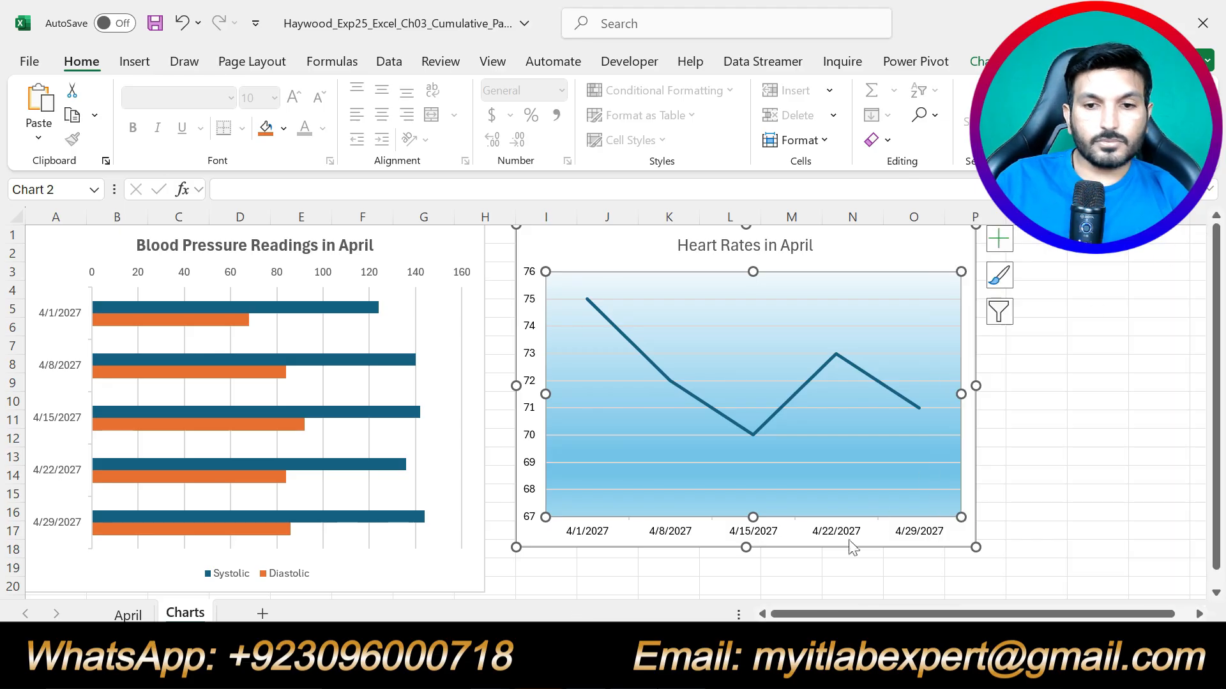
pyautogui.hotkey('alt', 'Tab')
pyautogui.click(860, 382)
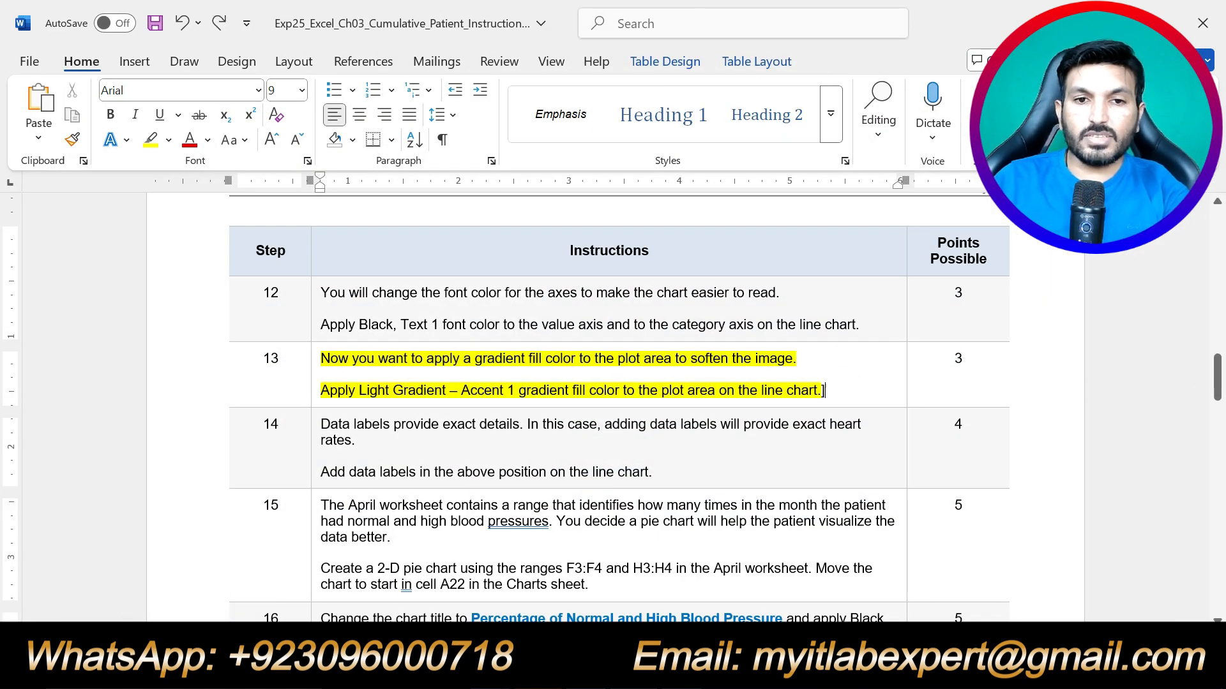
# Move the yellow highlight from step 13 to step 14's data-label instructions, then select Excel's Heart Rates chart.
pyautogui.moveTo(822, 390); pyautogui.dragTo(321, 359)
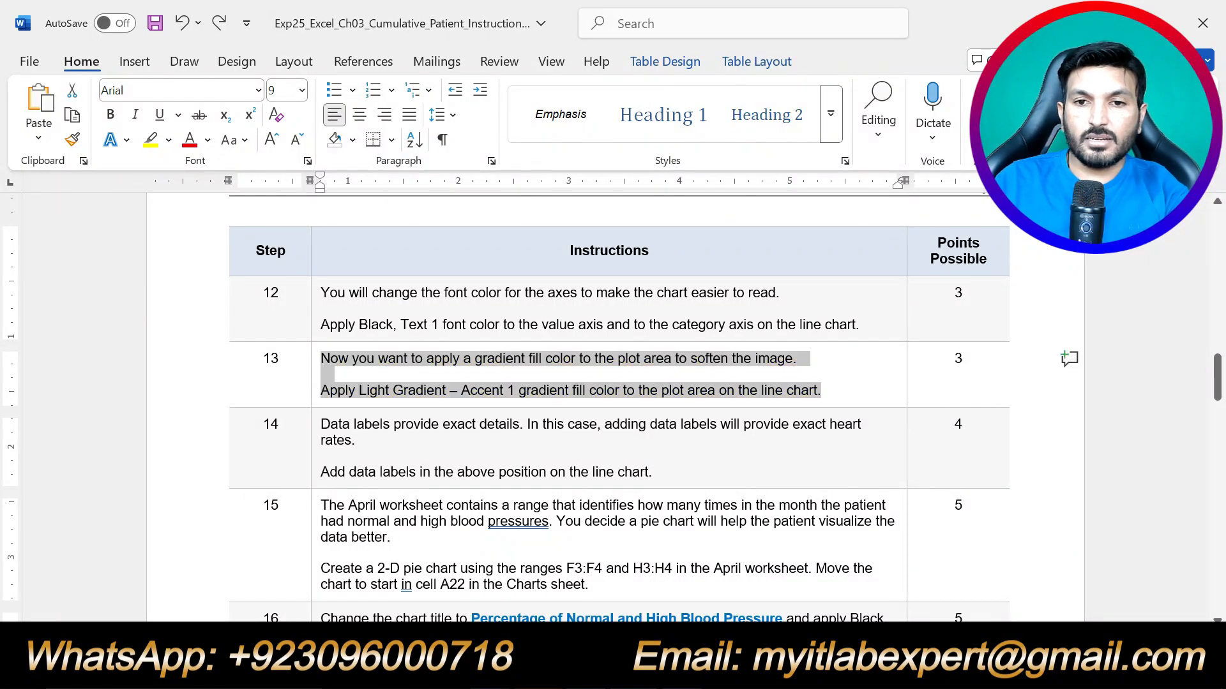
pyautogui.scroll(-3, 613, 408)
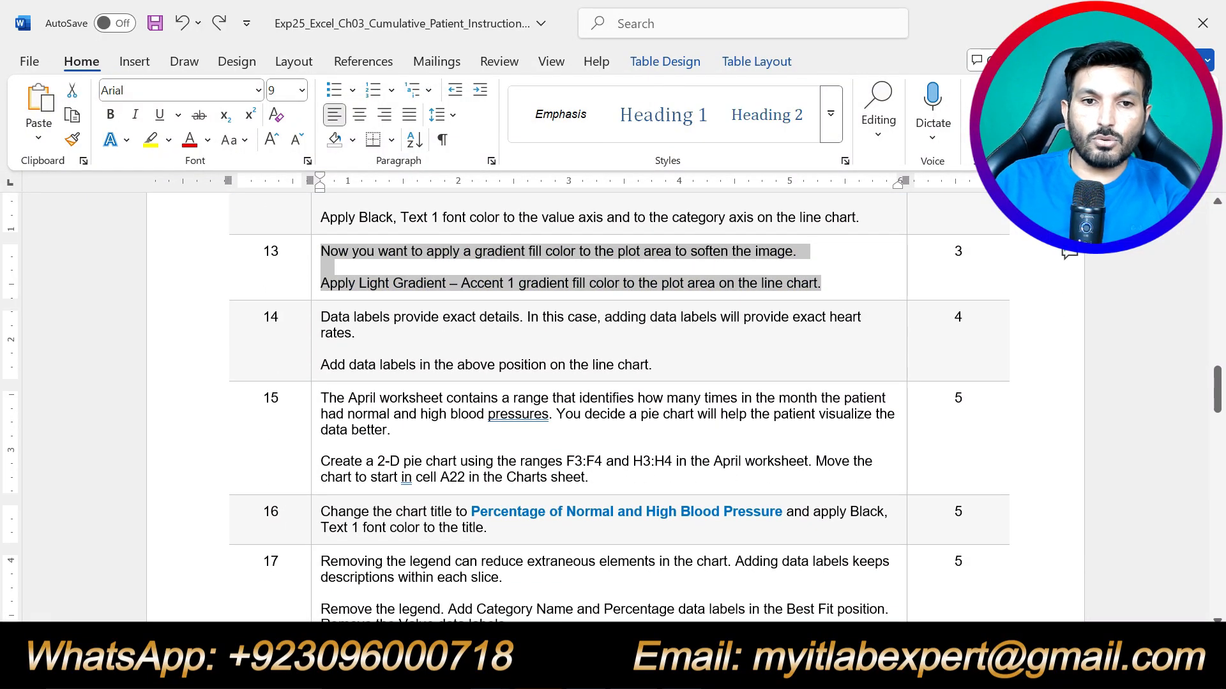
pyautogui.moveTo(652, 364); pyautogui.dragTo(407, 321)
pyautogui.click(407, 286)
pyautogui.click(453, 364)
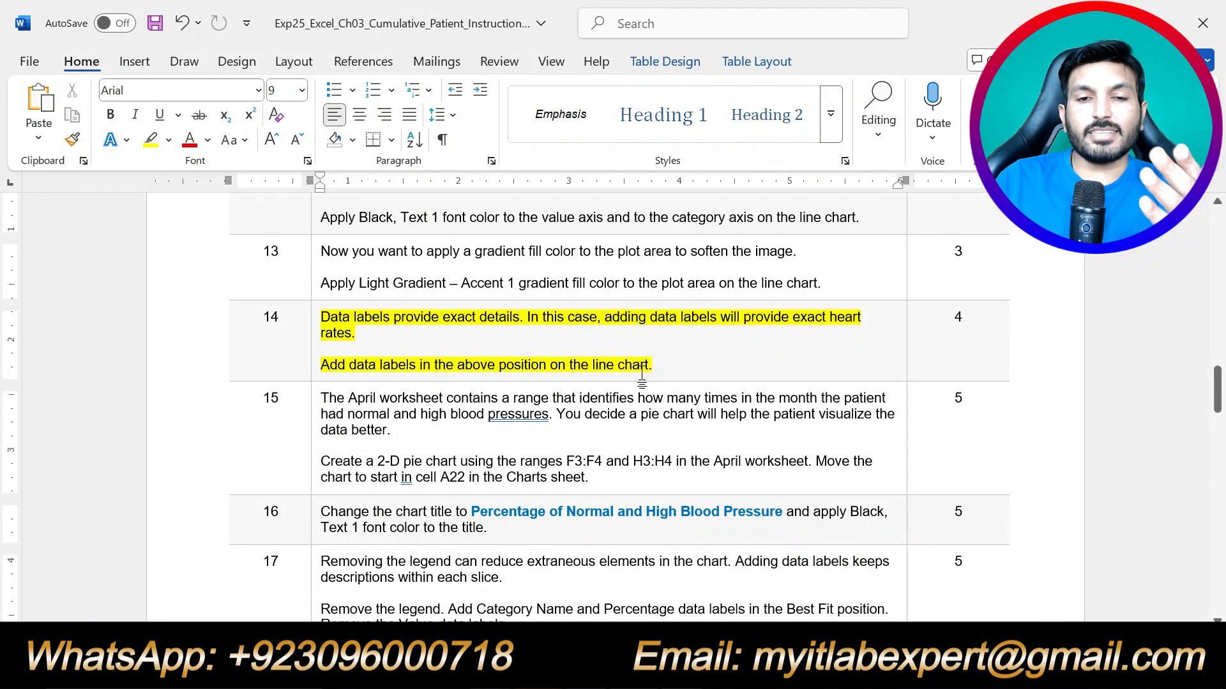
pyautogui.hotkey('alt', 'Tab')
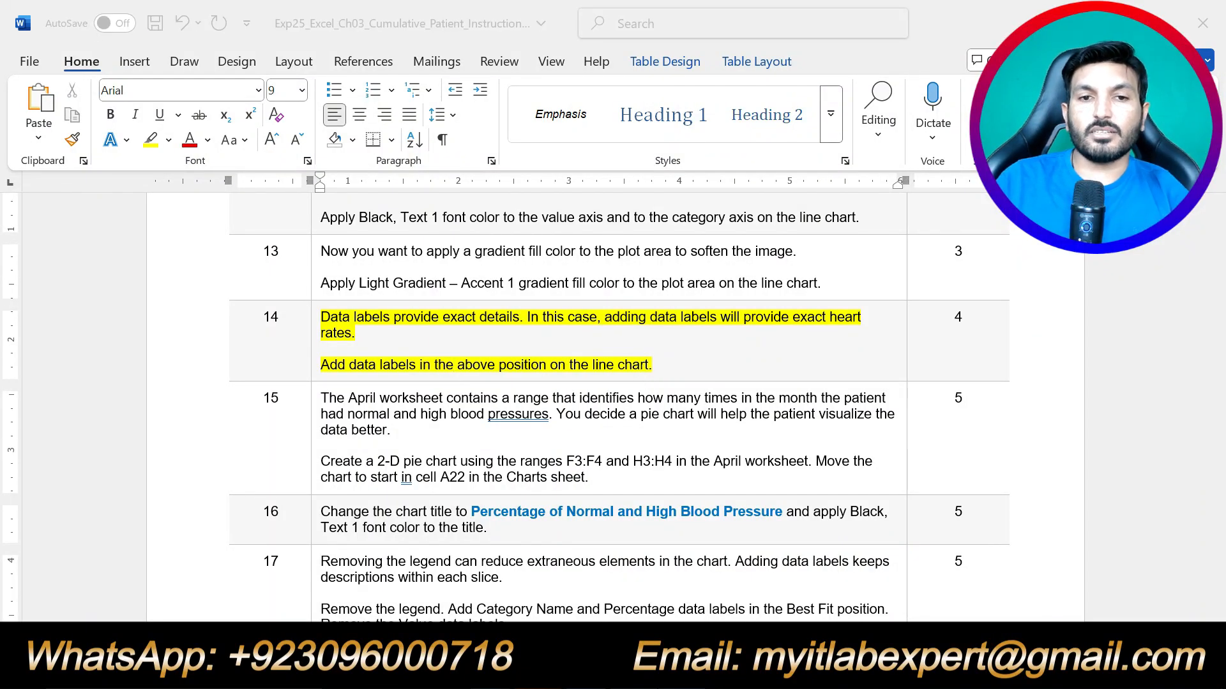
pyautogui.click(824, 501)
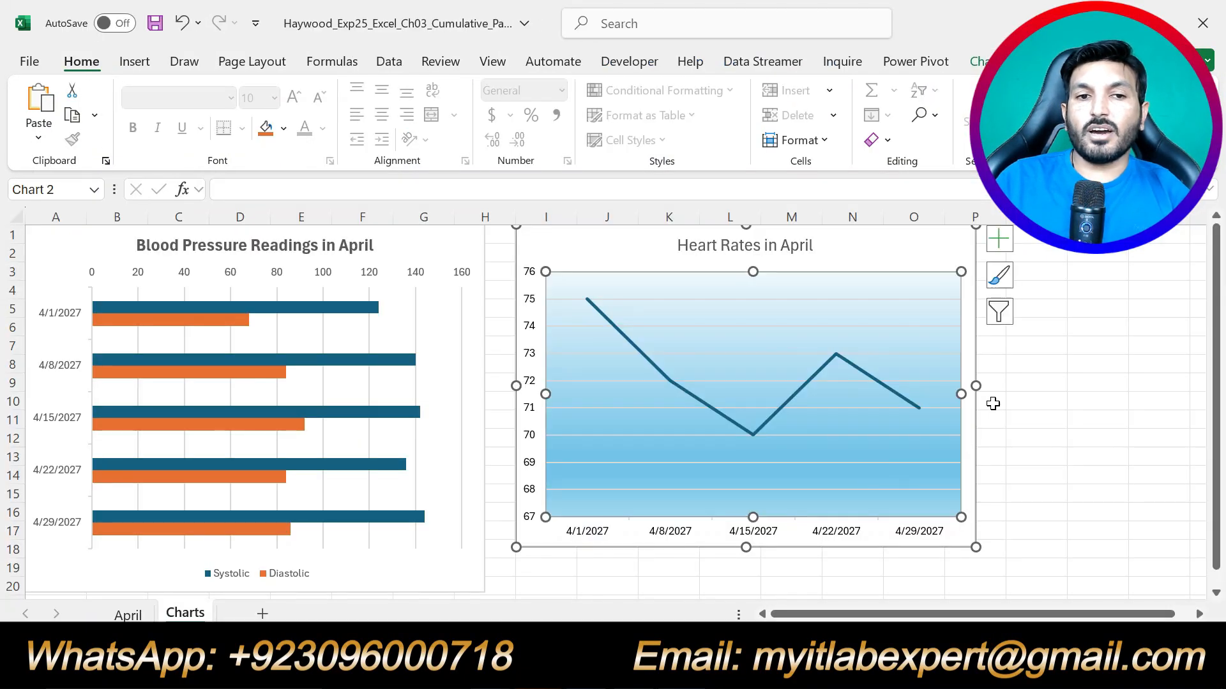
# Add data labels positioned Above to the Heart Rates in April line points.
pyautogui.click(1001, 241)
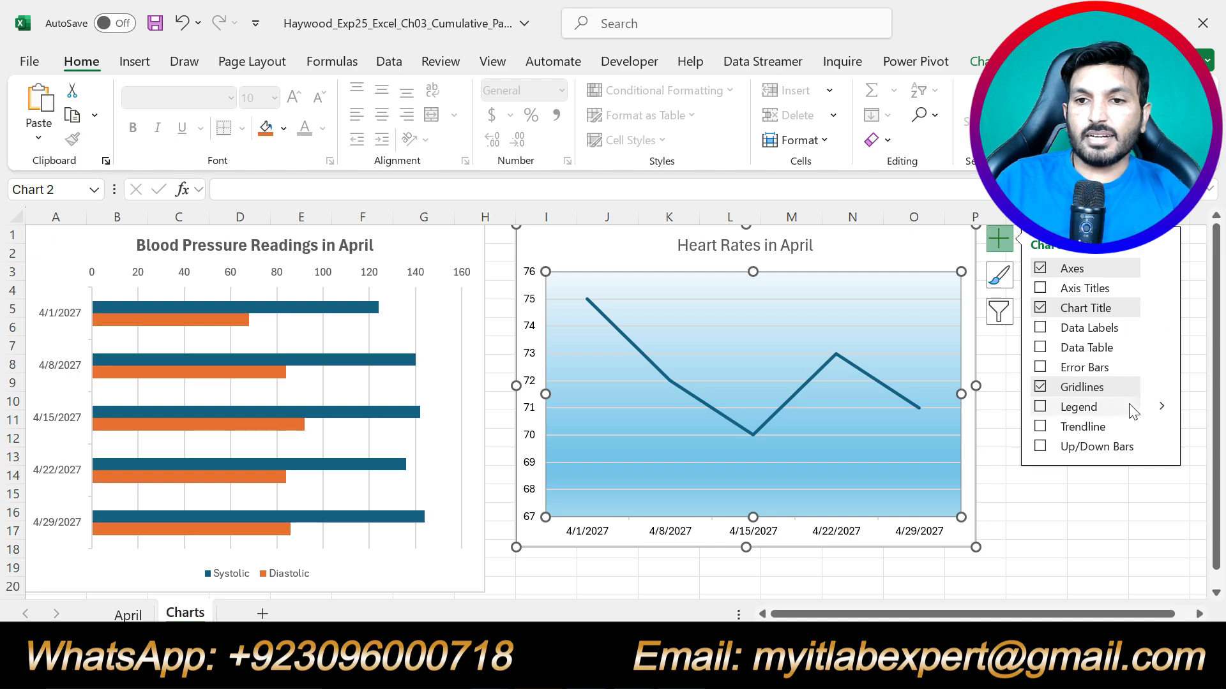
pyautogui.click(1160, 328)
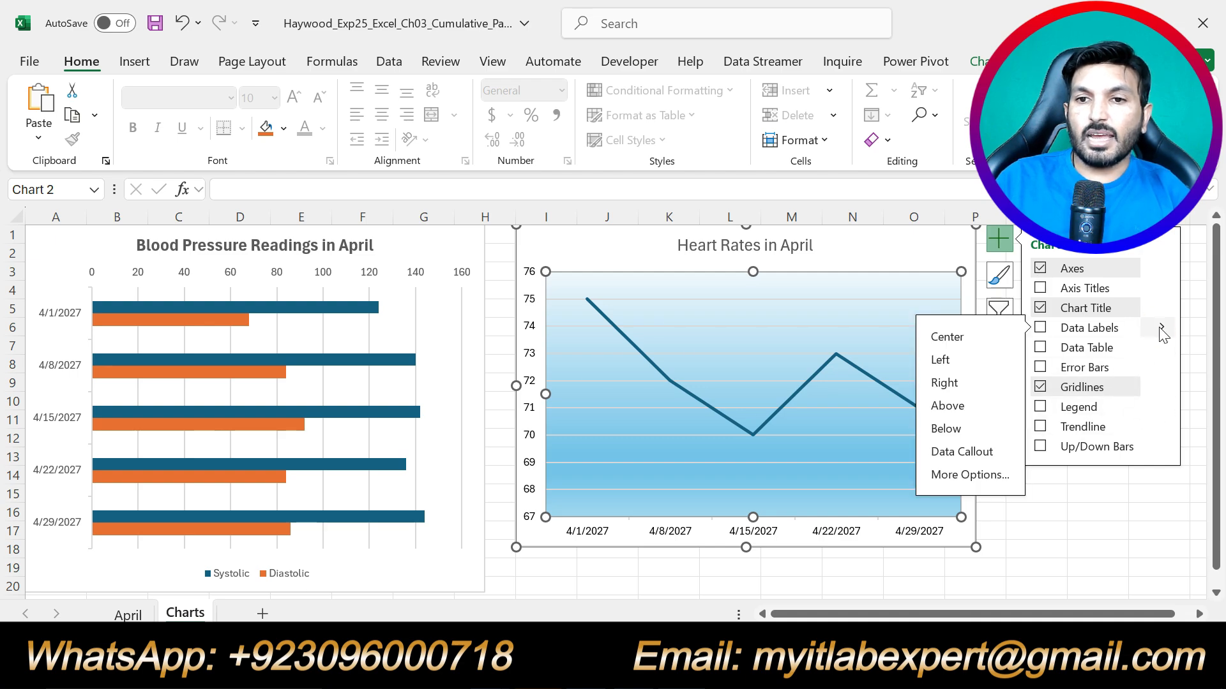
pyautogui.click(948, 406)
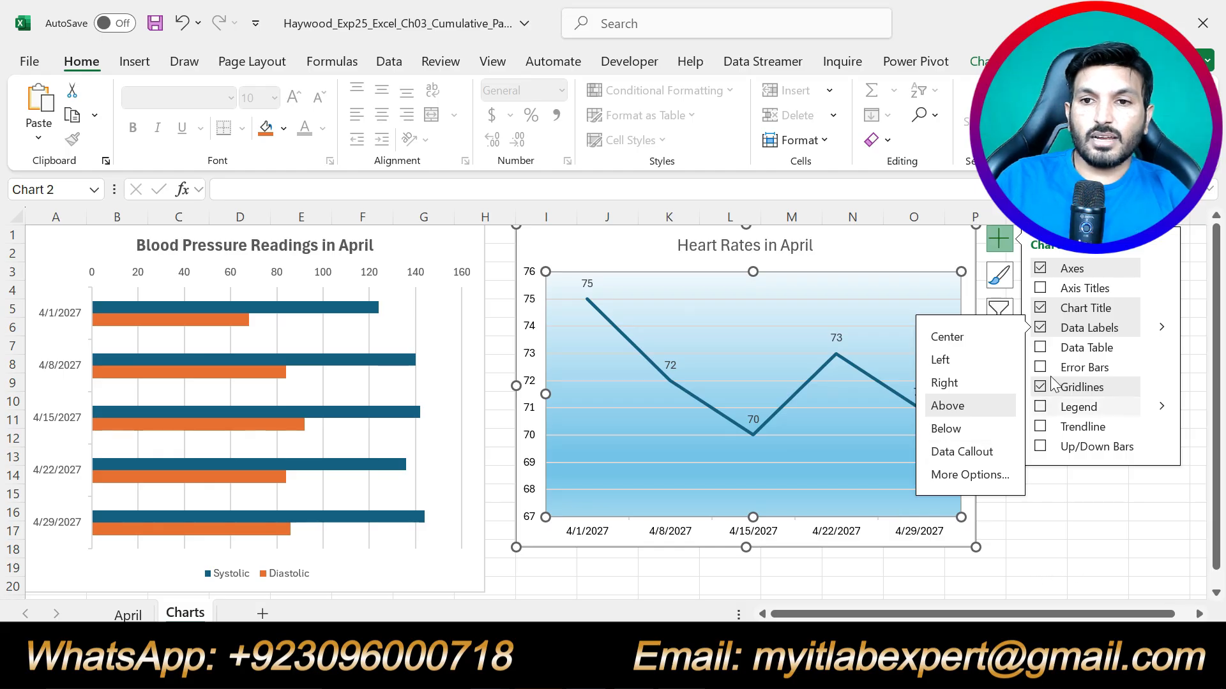
pyautogui.click(1000, 242)
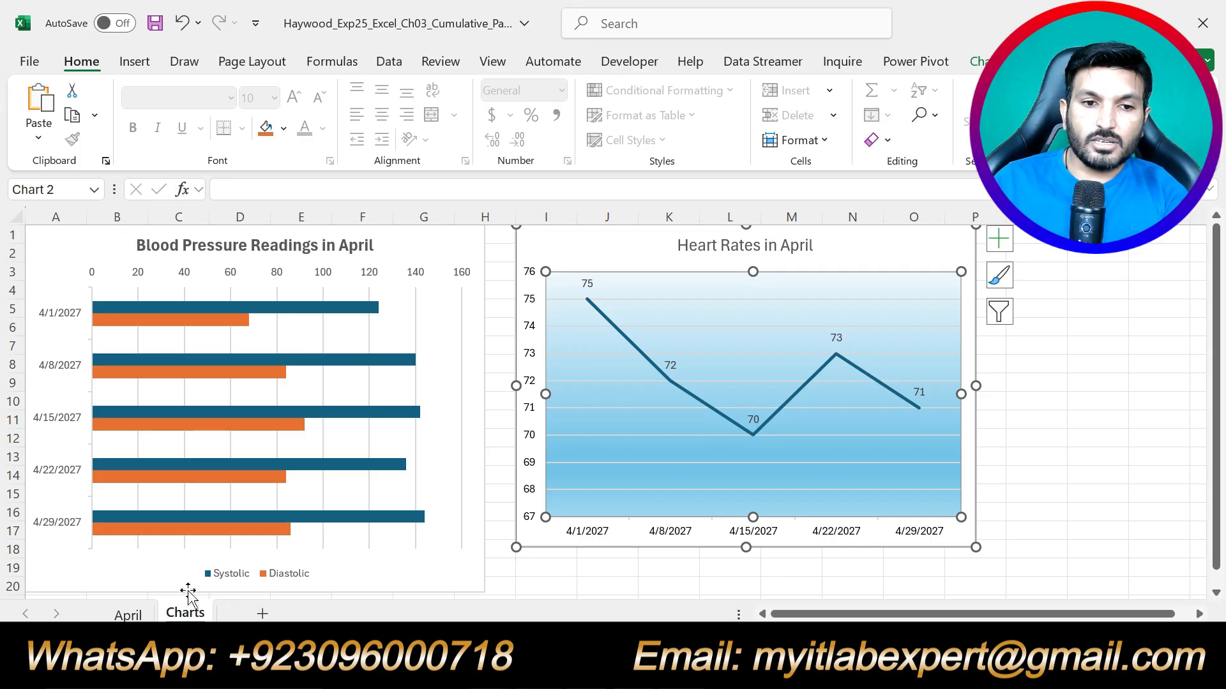
# Check the labels against the April sheet's heart rate data, then deselect the chart.
pyautogui.click(128, 614)
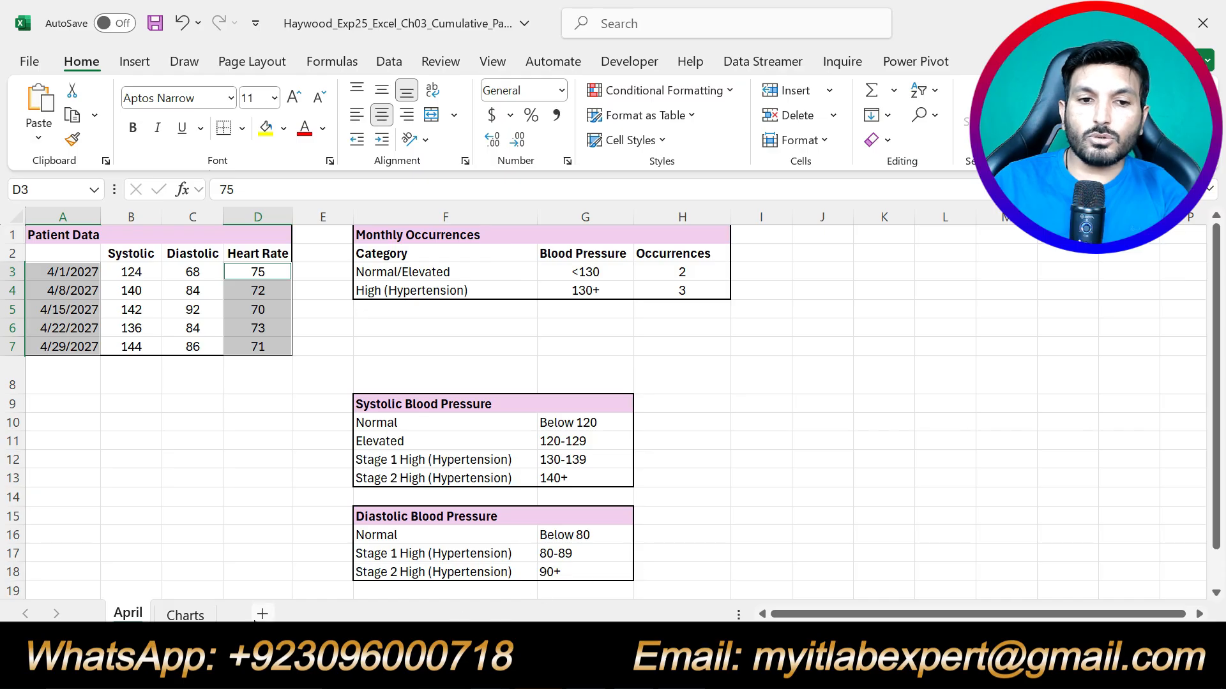
pyautogui.click(185, 614)
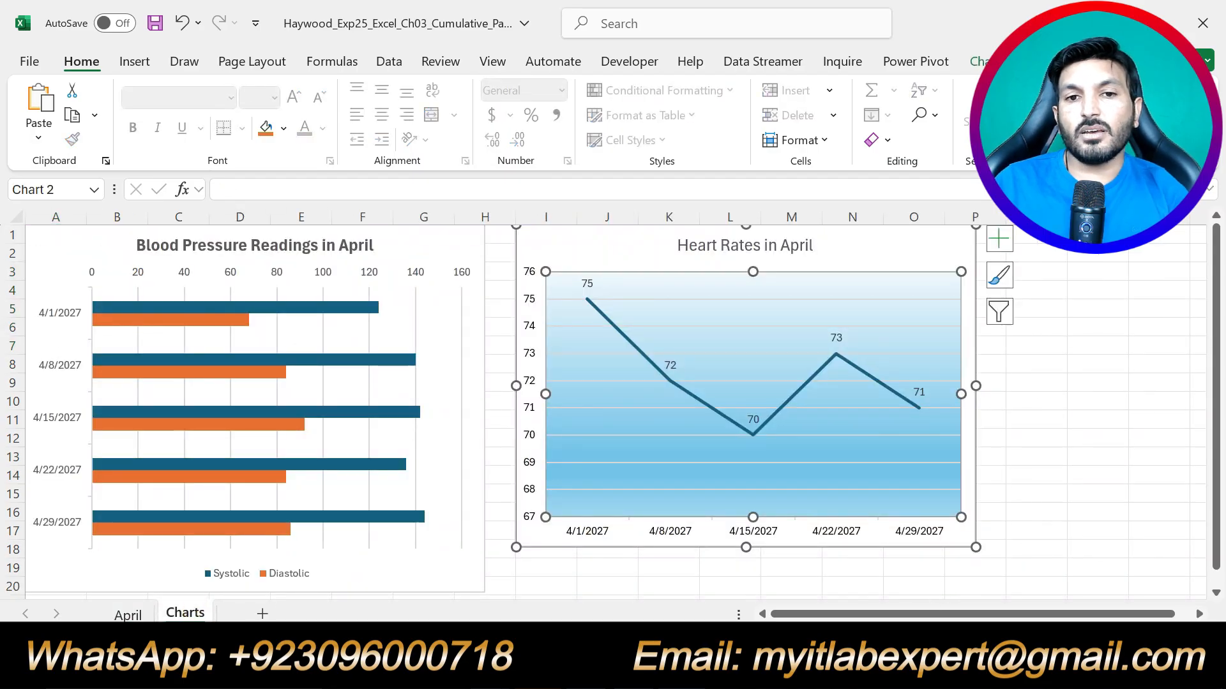
pyautogui.click(604, 584)
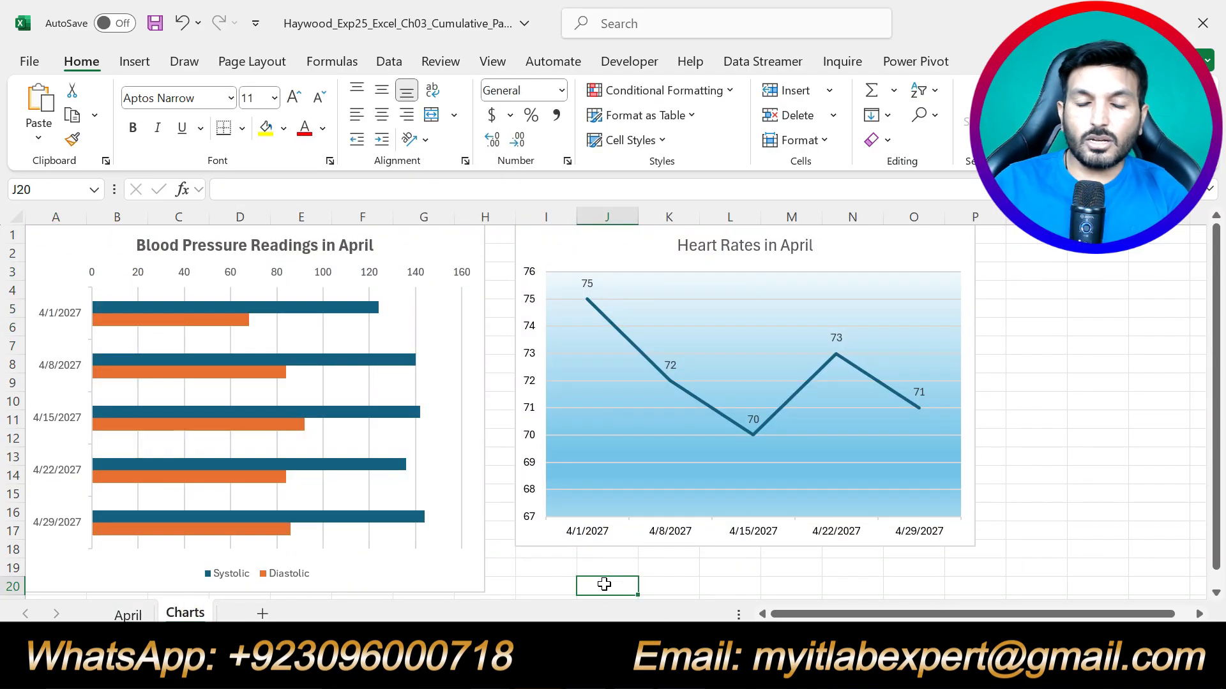